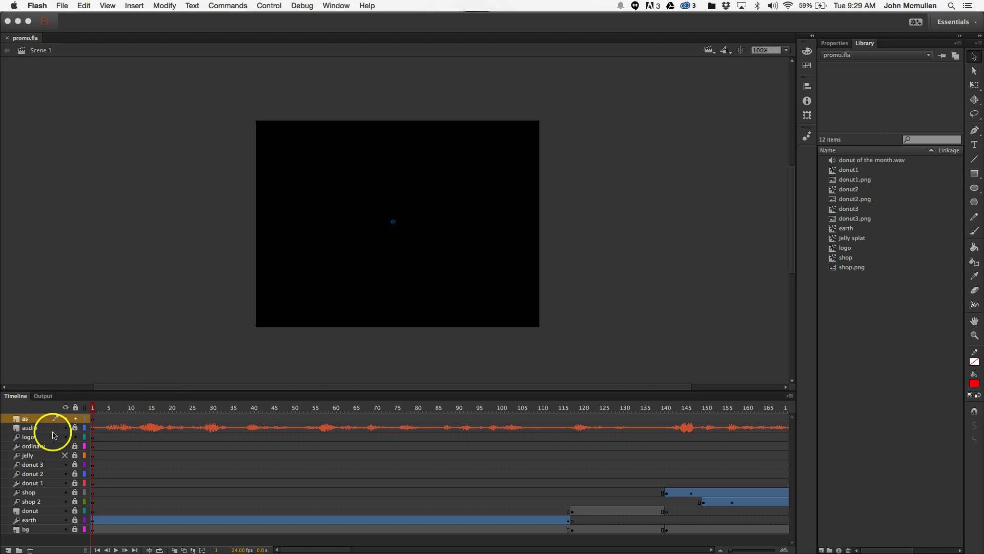
# Select the audio layer, scrub the opening frames to check the voice-over against the earth animation, and return to frame 1
pyautogui.click(51, 428)
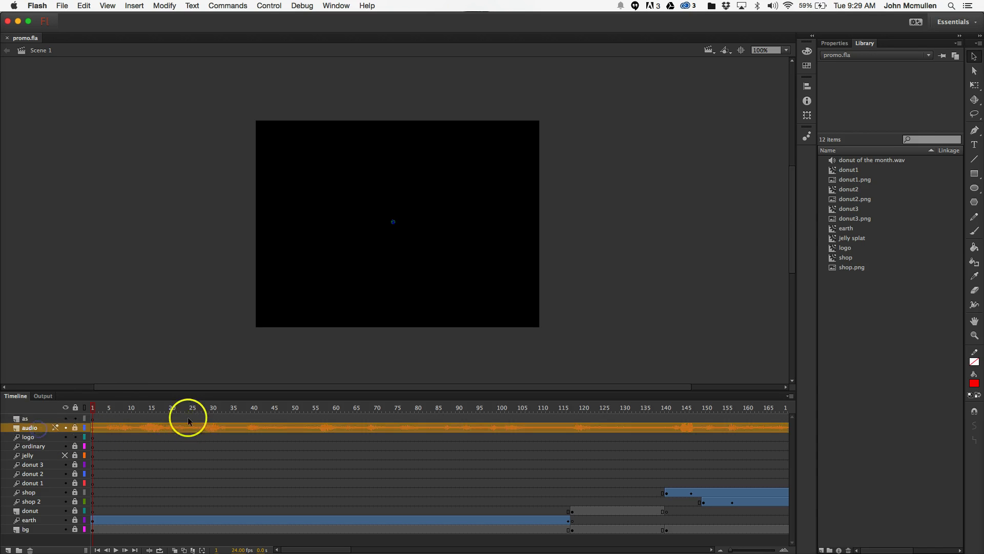
pyautogui.click(134, 408)
pyautogui.moveTo(134, 408)
pyautogui.mouseDown()
pyautogui.moveTo(162, 411)
pyautogui.moveTo(131, 412)
pyautogui.mouseUp()
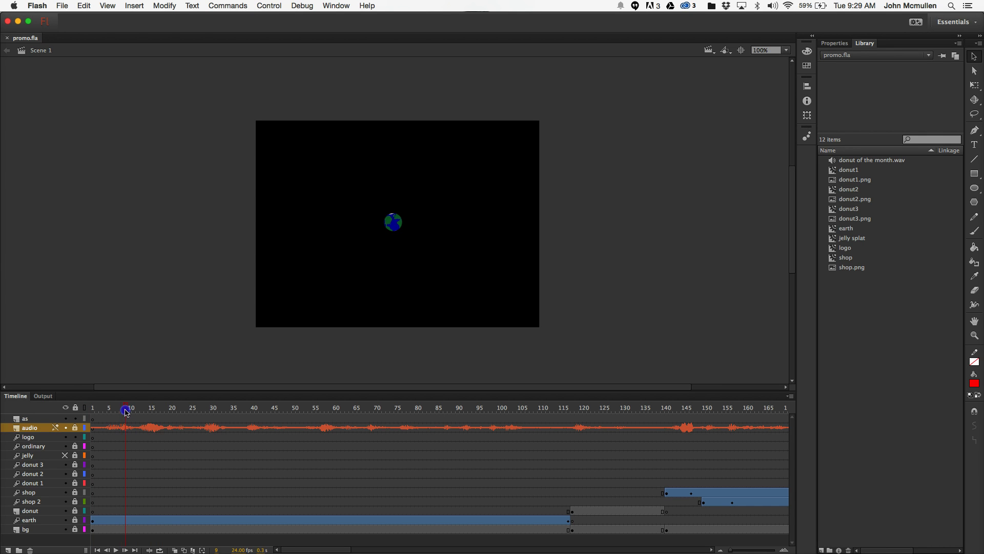
pyautogui.moveTo(135, 413); pyautogui.dragTo(183, 410)
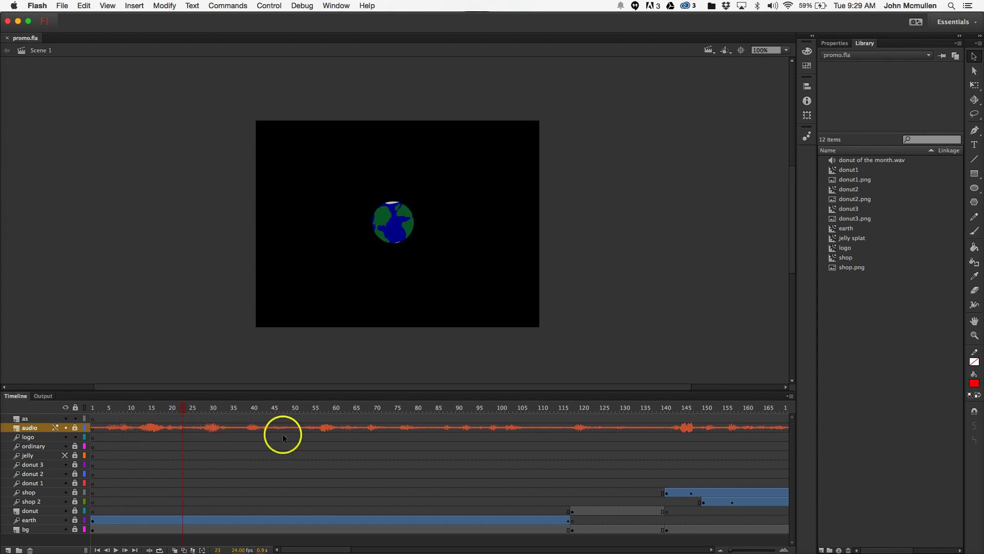
pyautogui.click(87, 409)
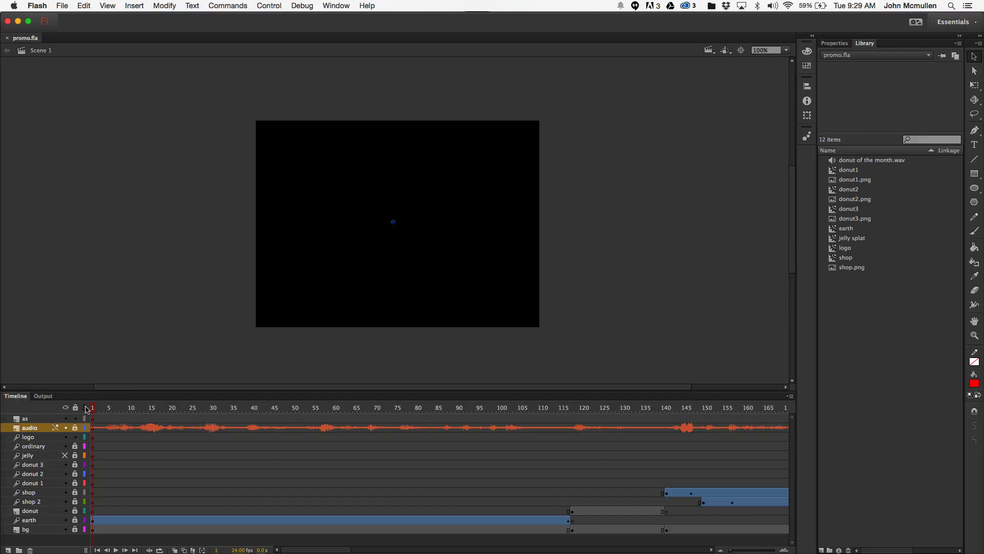
# Review the timeline from frame 1 through the shop scene and the donut scene around frames 123 to 140 against the audio waveform
pyautogui.click(93, 412)
pyautogui.click(308, 429)
pyautogui.click(93, 410)
pyautogui.moveTo(124, 410); pyautogui.dragTo(36, 410)
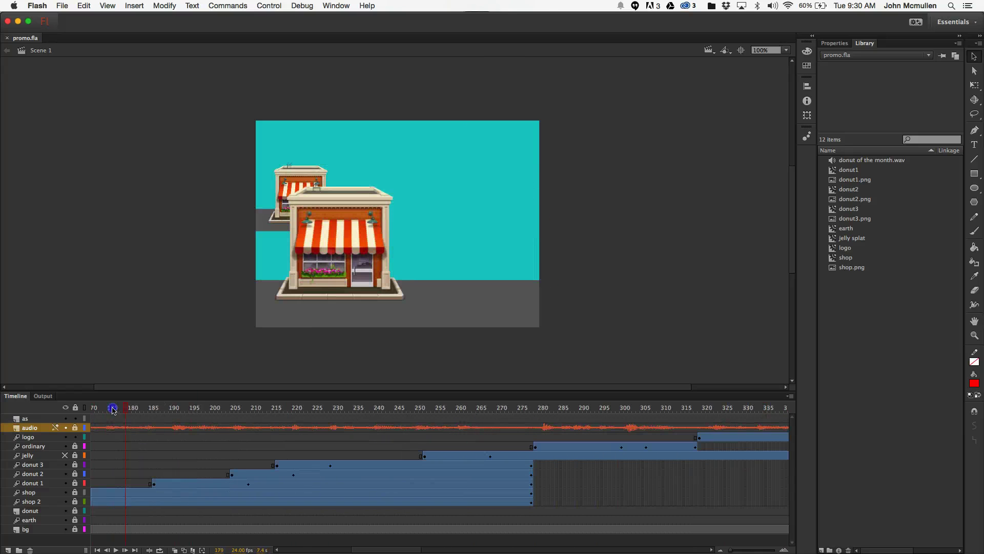
pyautogui.moveTo(353, 550); pyautogui.dragTo(284, 550)
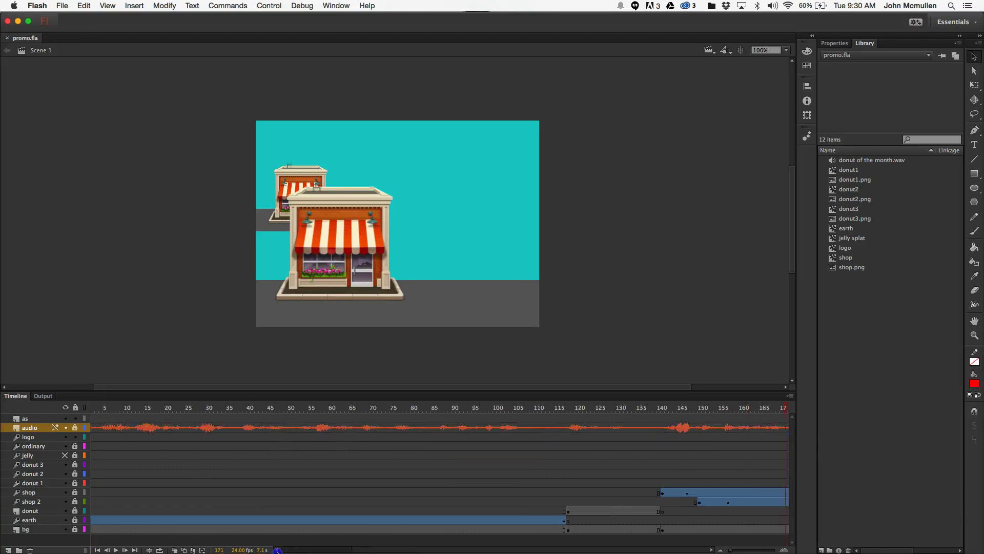
pyautogui.click(106, 409)
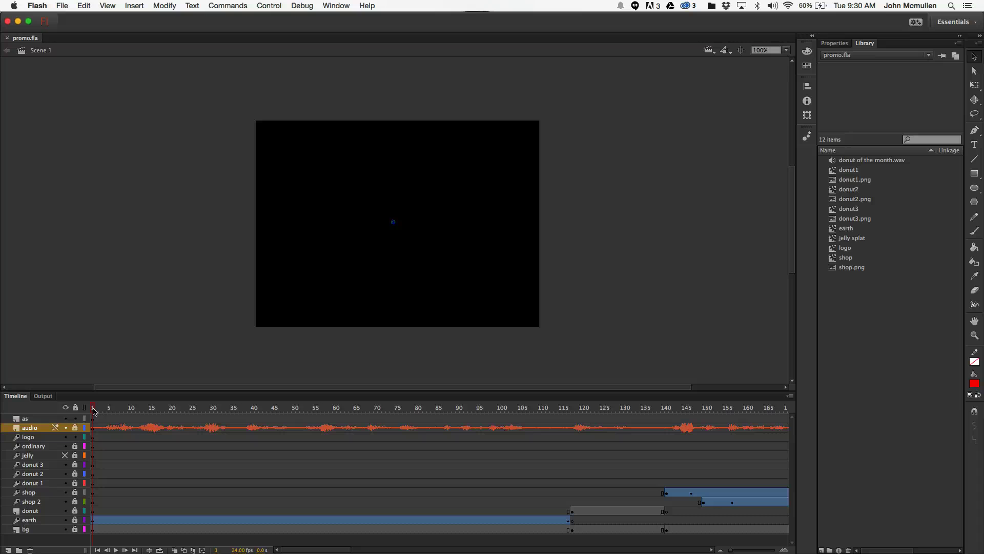
pyautogui.click(93, 409)
pyautogui.click(663, 409)
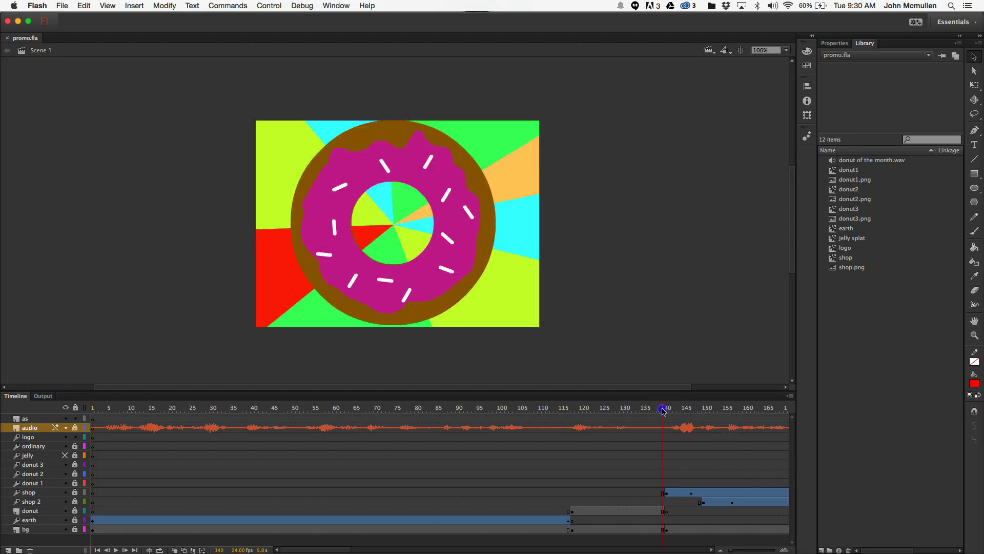
pyautogui.moveTo(597, 409)
pyautogui.mouseDown()
pyautogui.moveTo(446, 409)
pyautogui.moveTo(592, 418)
pyautogui.mouseUp()
# Delete the existing audio layer and return the playhead to frame 1
pyautogui.click(42, 427)
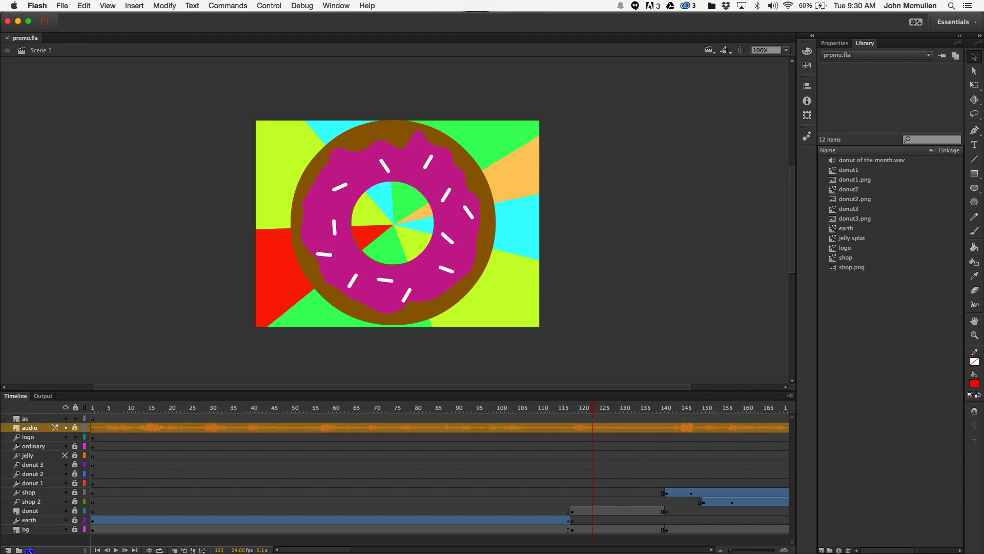
pyautogui.click(30, 550)
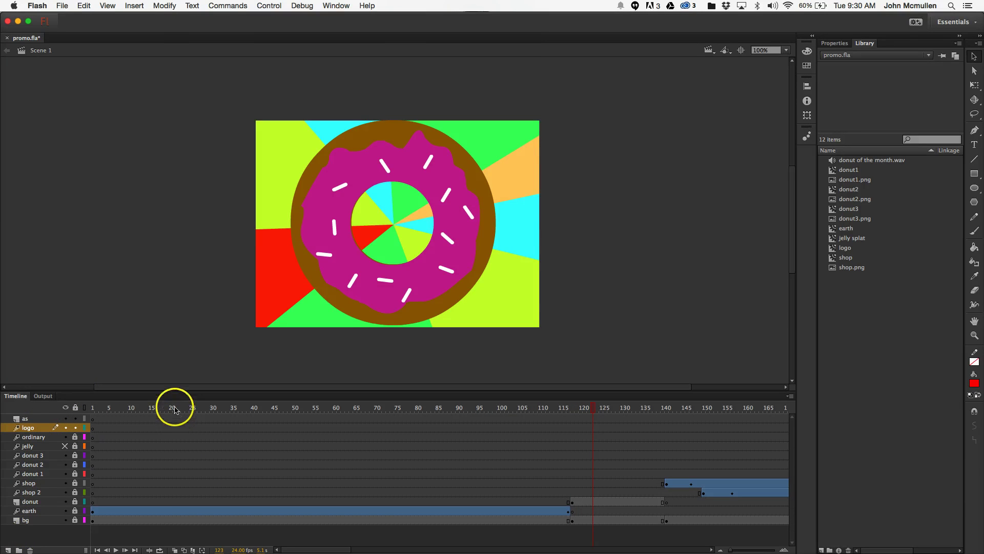
pyautogui.moveTo(174, 408); pyautogui.dragTo(100, 410)
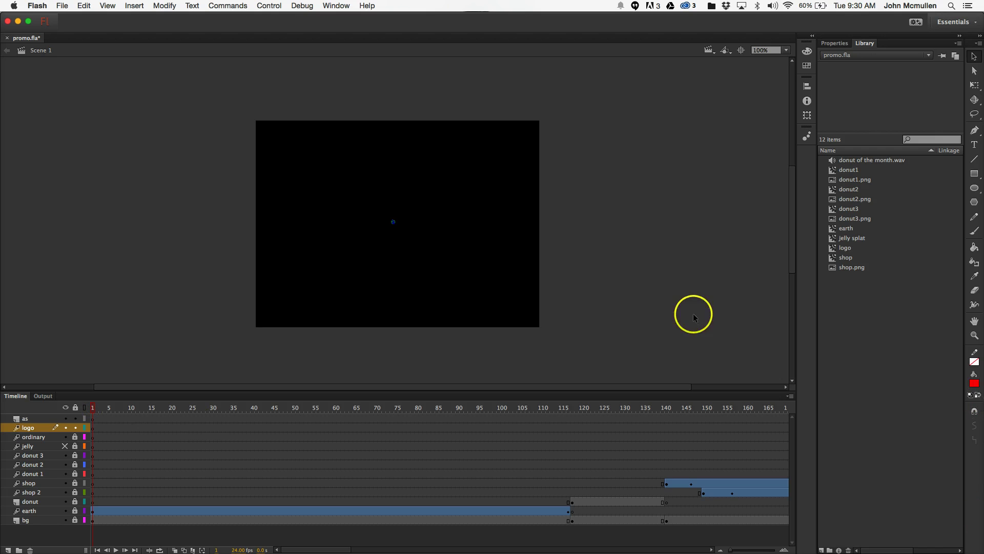
# Preview donut of the month.wav in the library and look up the Import to Library command
pyautogui.click(856, 161)
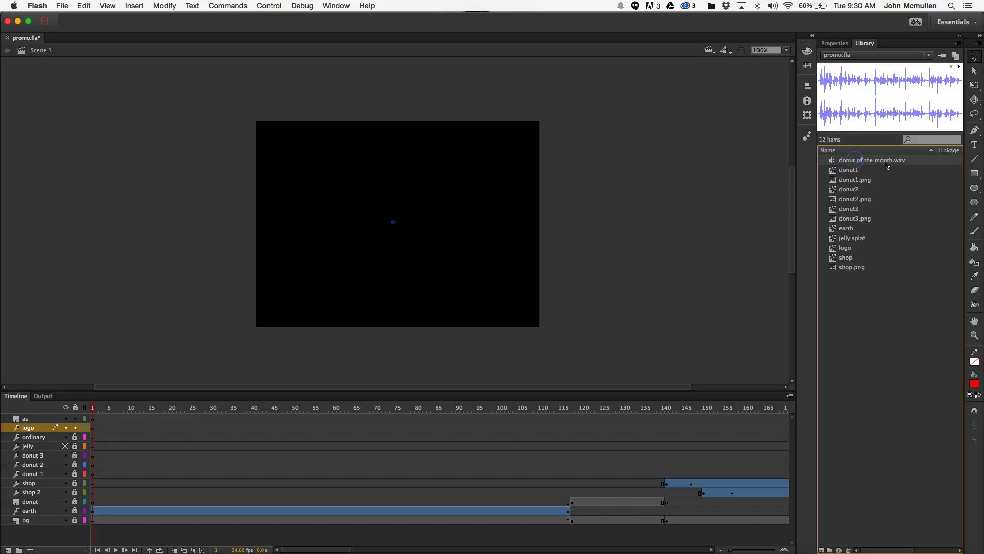
pyautogui.moveTo(873, 160); pyautogui.dragTo(202, 170)
pyautogui.click(65, 7)
pyautogui.moveTo(68, 138)
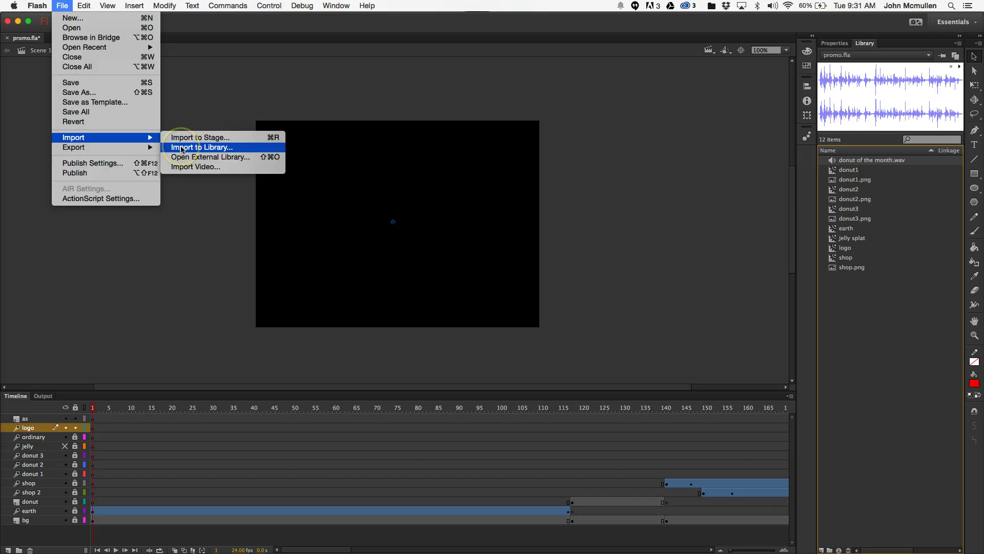
pyautogui.click(193, 244)
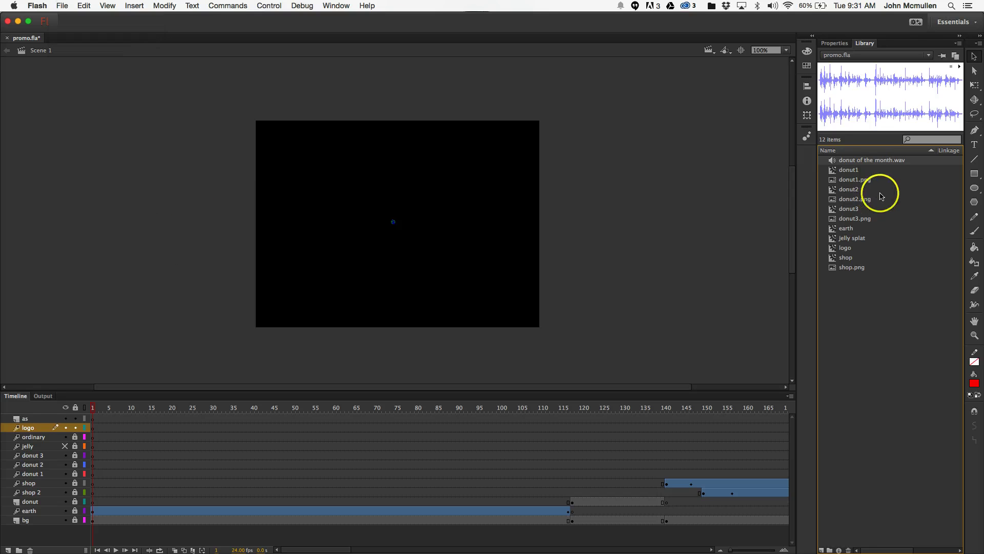
# Add a new layer named audio above the logo layer and lock it
pyautogui.click(8, 550)
pyautogui.click(30, 429)
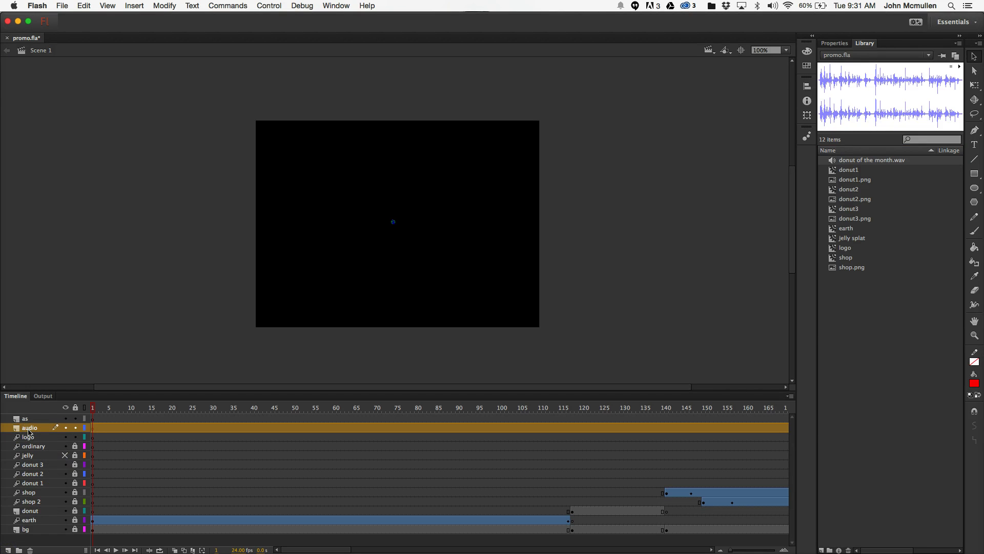
pyautogui.click(75, 427)
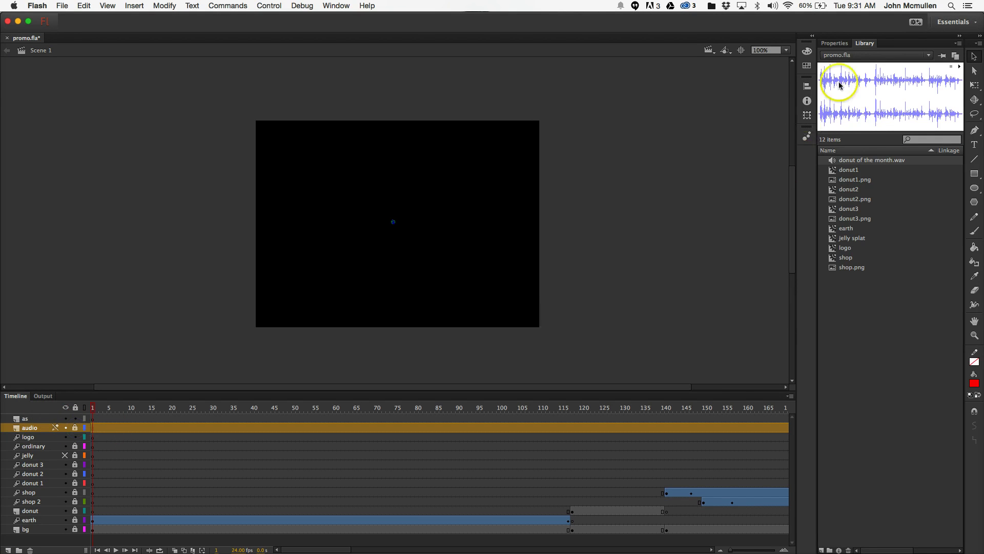
# Assign donut of the month.wav as the sound of the audio layer's frames and test it by scrubbing from frame 1
pyautogui.click(851, 160)
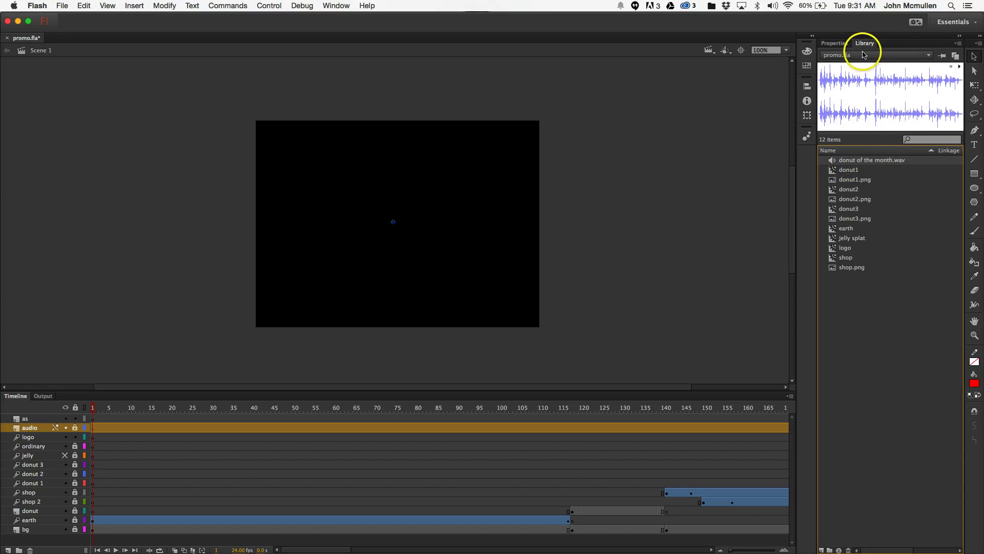
pyautogui.click(833, 43)
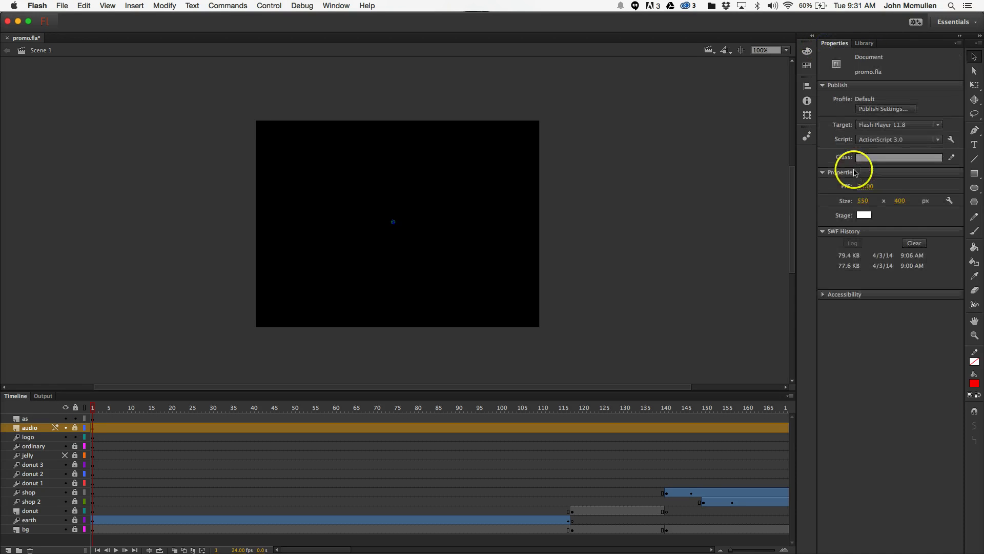
pyautogui.click(106, 428)
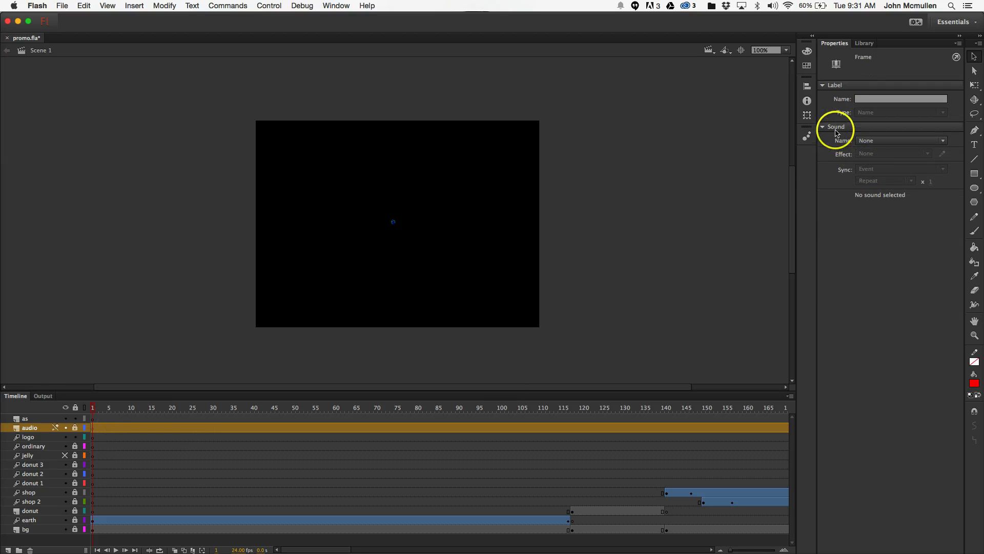
pyautogui.click(908, 143)
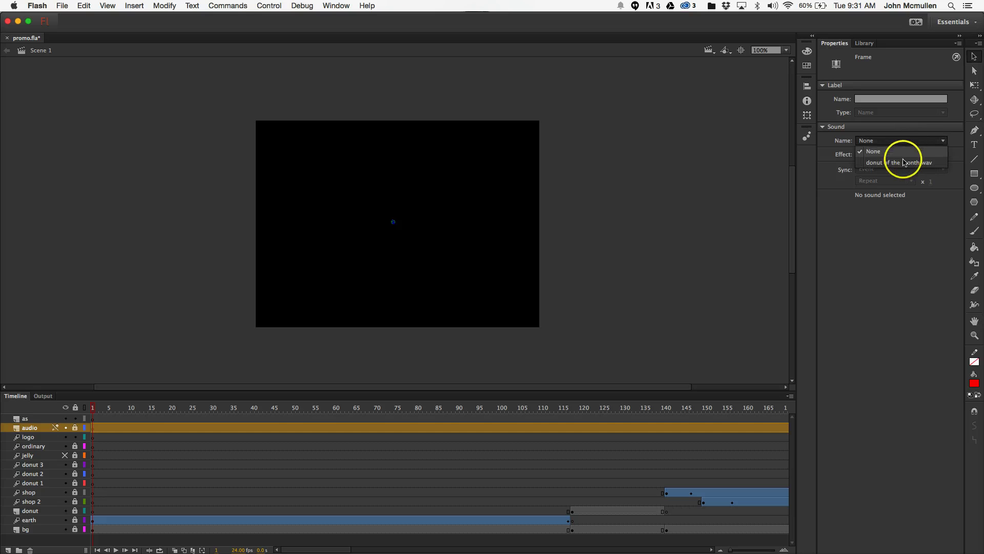
pyautogui.click(903, 163)
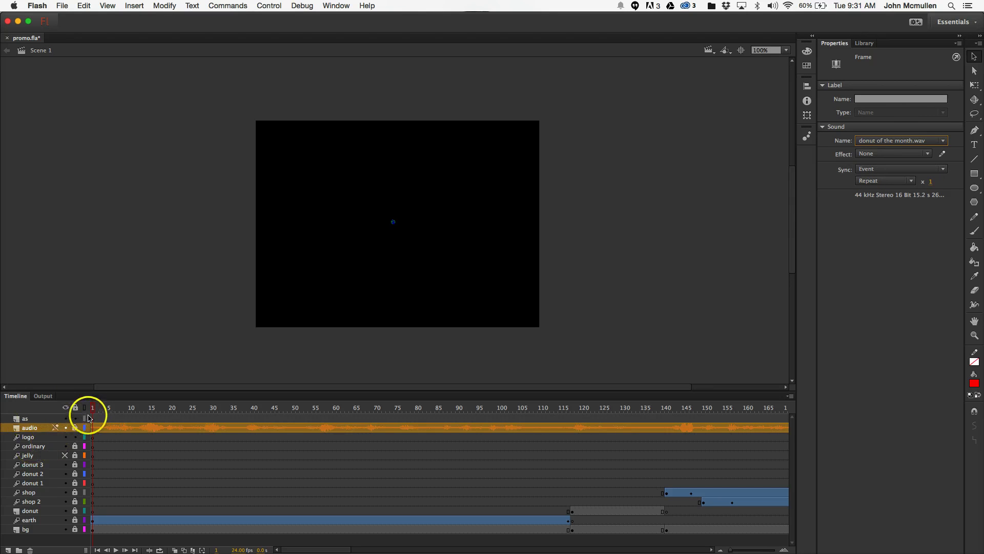
pyautogui.moveTo(93, 408)
pyautogui.mouseDown()
pyautogui.moveTo(434, 418)
pyautogui.moveTo(345, 430)
pyautogui.moveTo(108, 415)
pyautogui.mouseUp()
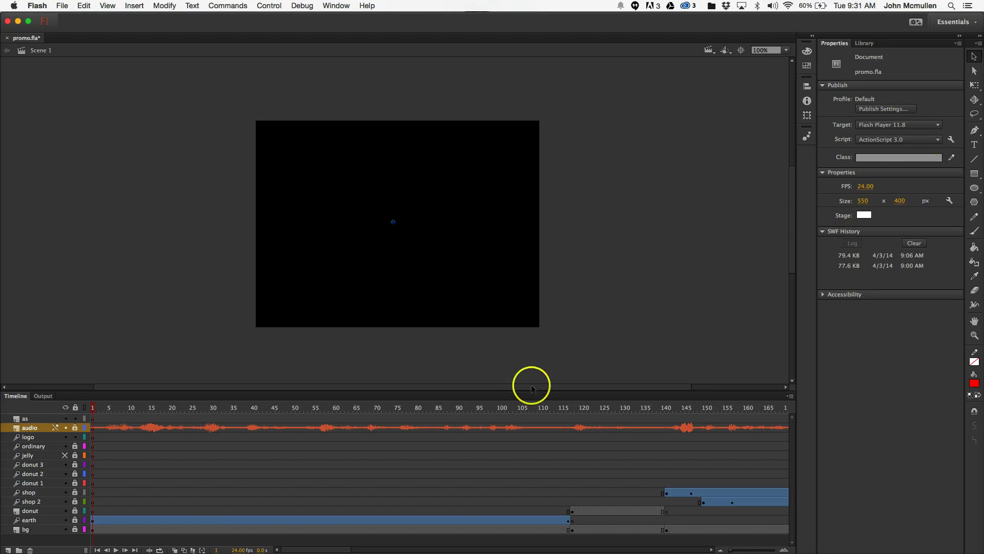
# Set the sync of the audio layer's sound to Stream and scrub the earth animation up to about frame 117
pyautogui.click(461, 427)
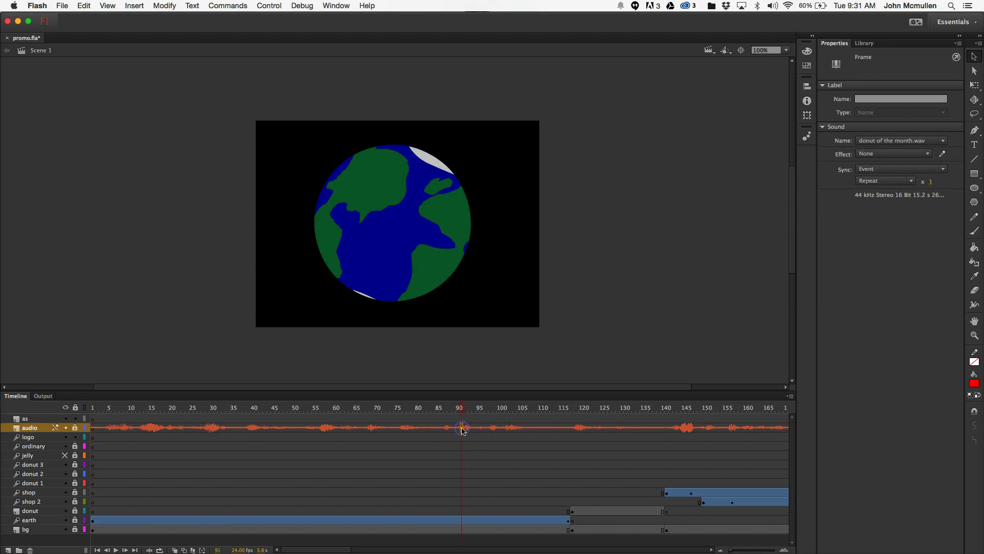
pyautogui.click(897, 171)
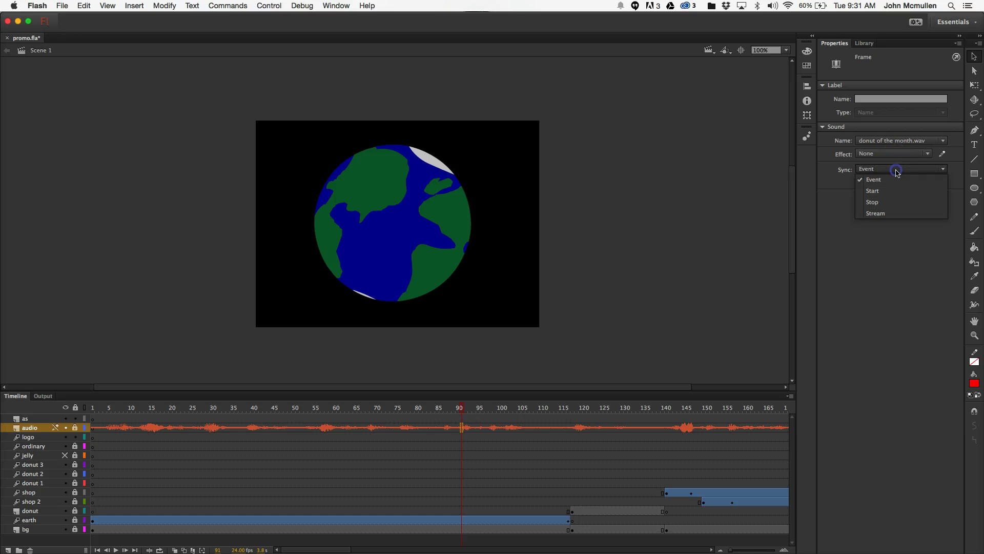
pyautogui.click(878, 212)
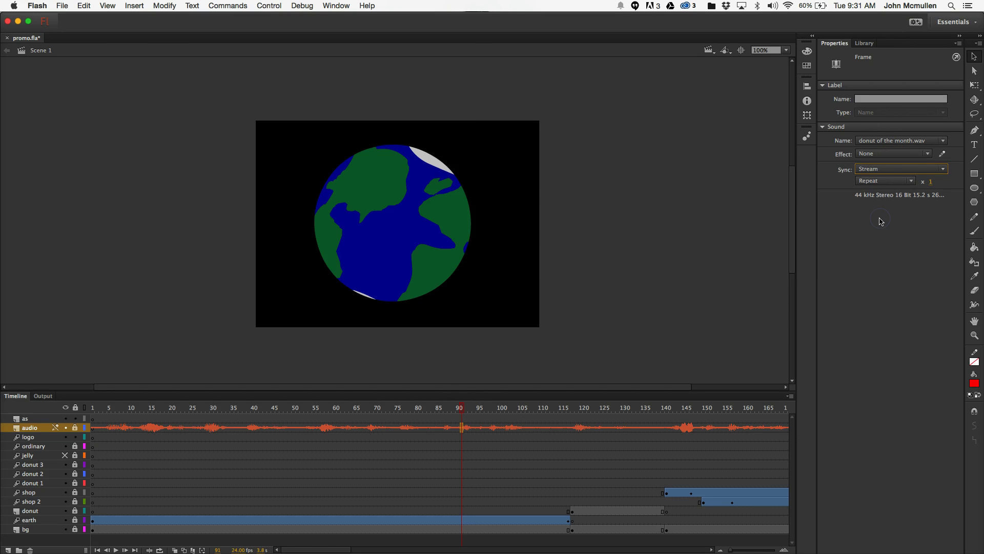
pyautogui.click(163, 409)
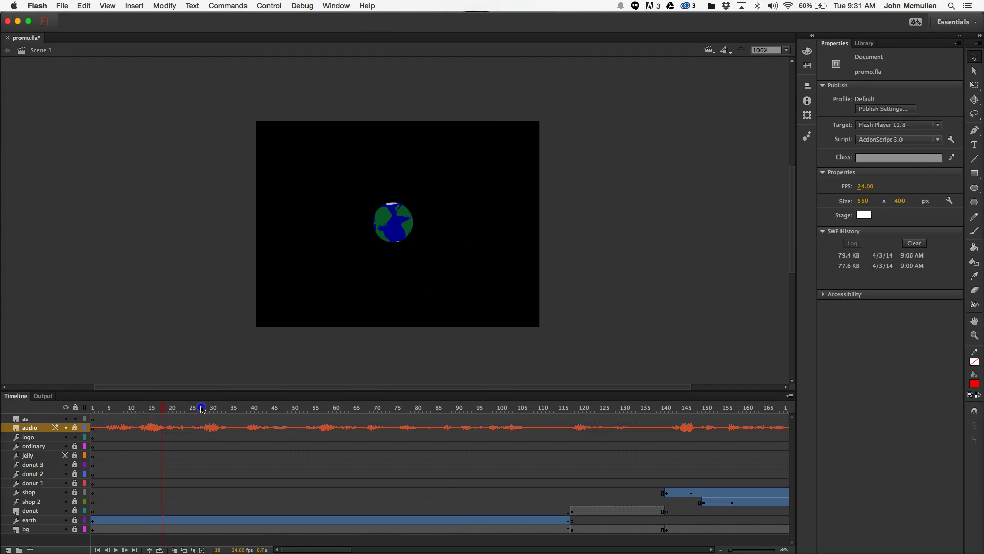
pyautogui.moveTo(203, 409); pyautogui.dragTo(302, 413)
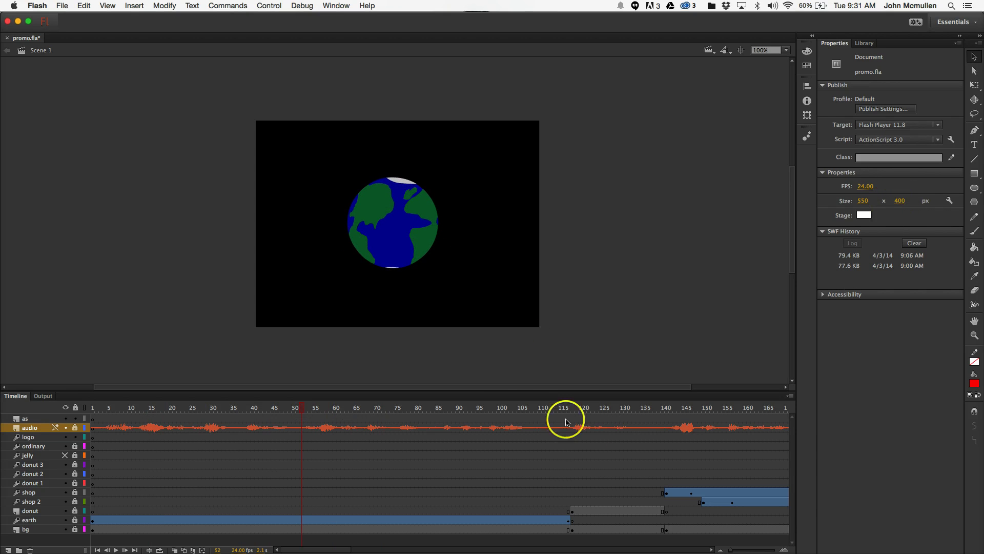
pyautogui.moveTo(576, 402)
pyautogui.mouseDown()
pyautogui.moveTo(565, 408)
pyautogui.moveTo(578, 408)
pyautogui.moveTo(568, 409)
pyautogui.moveTo(573, 439)
pyautogui.moveTo(569, 410)
pyautogui.mouseUp()
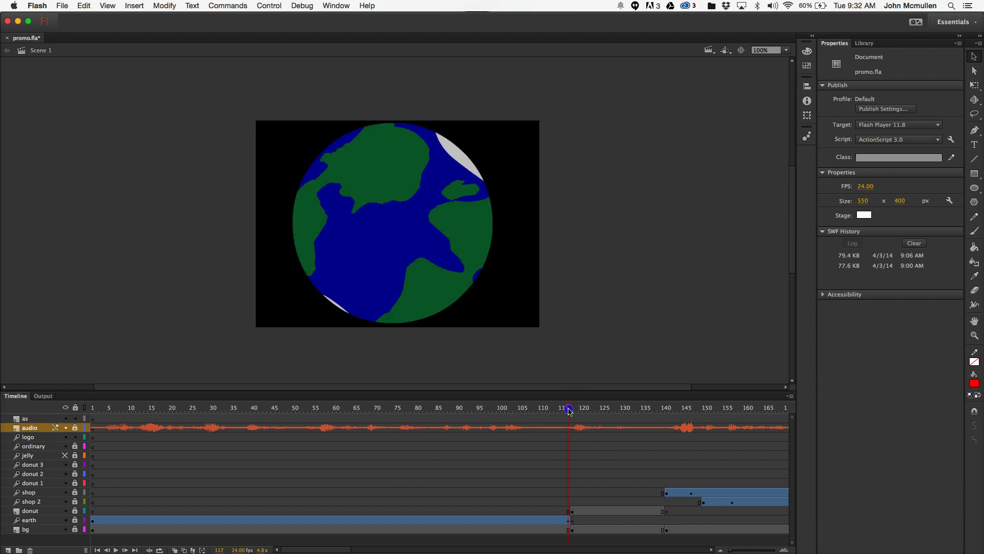
# Set the audio layer's sound sync to Event and scrub the playhead back to about frame 46 for comparison
pyautogui.click(437, 429)
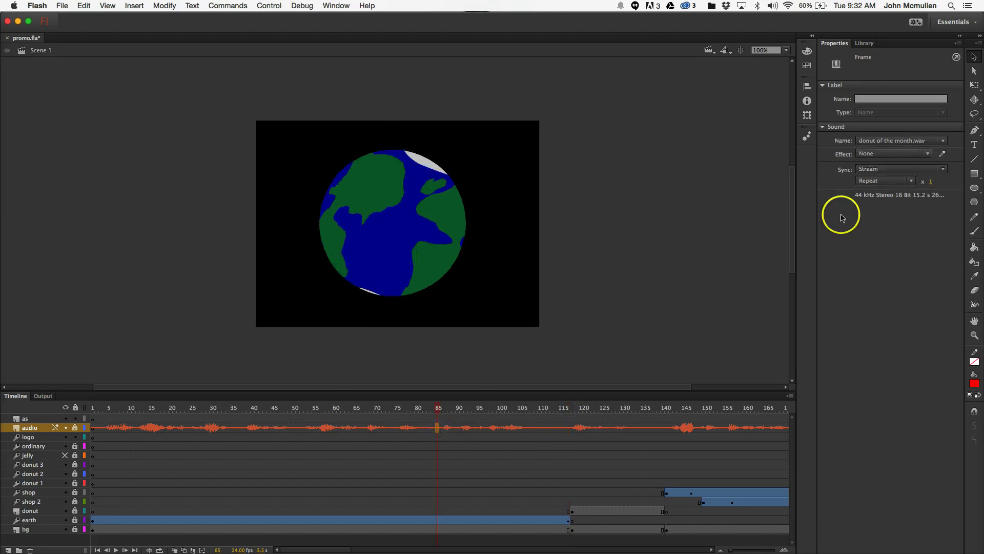
pyautogui.click(892, 169)
pyautogui.click(883, 180)
pyautogui.click(634, 303)
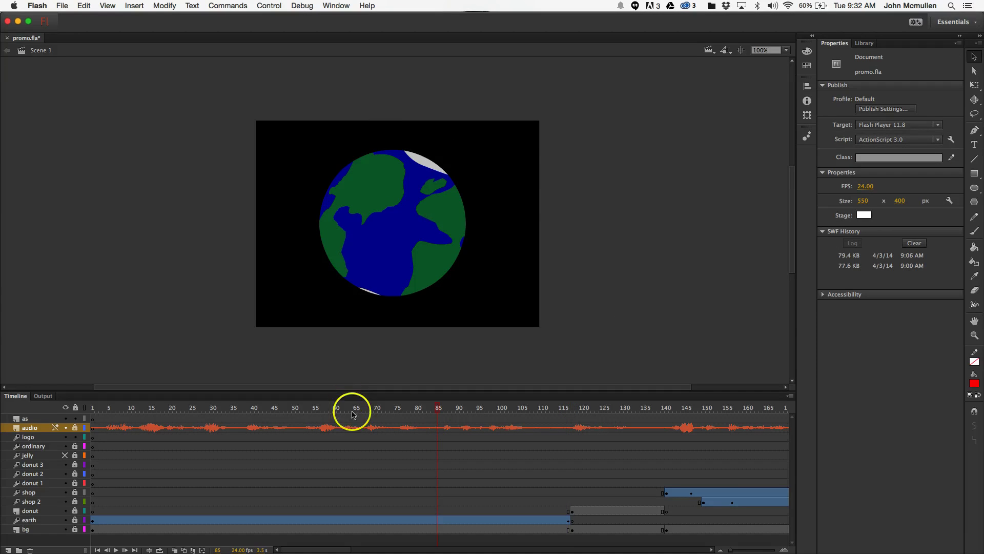
pyautogui.click(436, 408)
pyautogui.moveTo(436, 410); pyautogui.dragTo(278, 410)
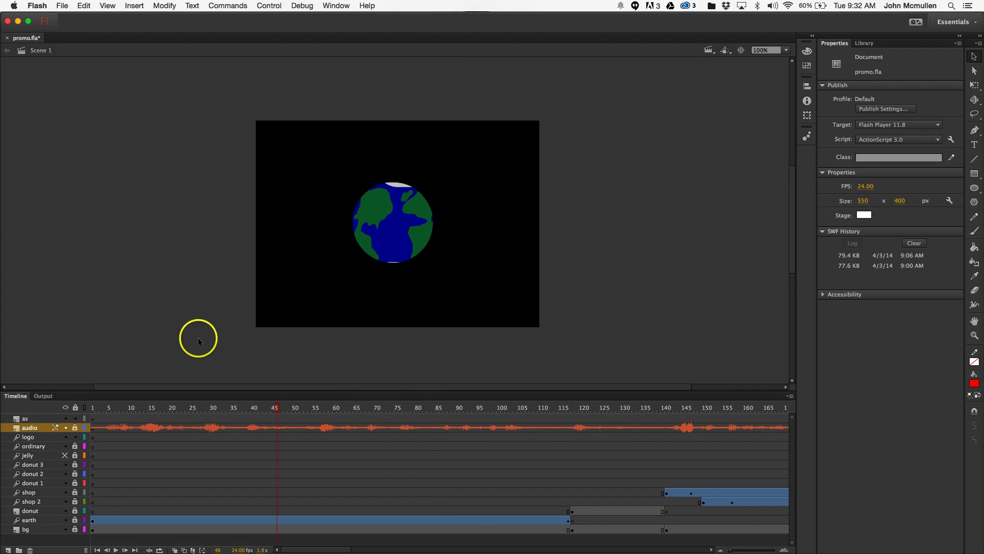
# Create a new 550 x 400 px ActionScript 3.0 document and rename its only layer as background
pyautogui.press('super+n')
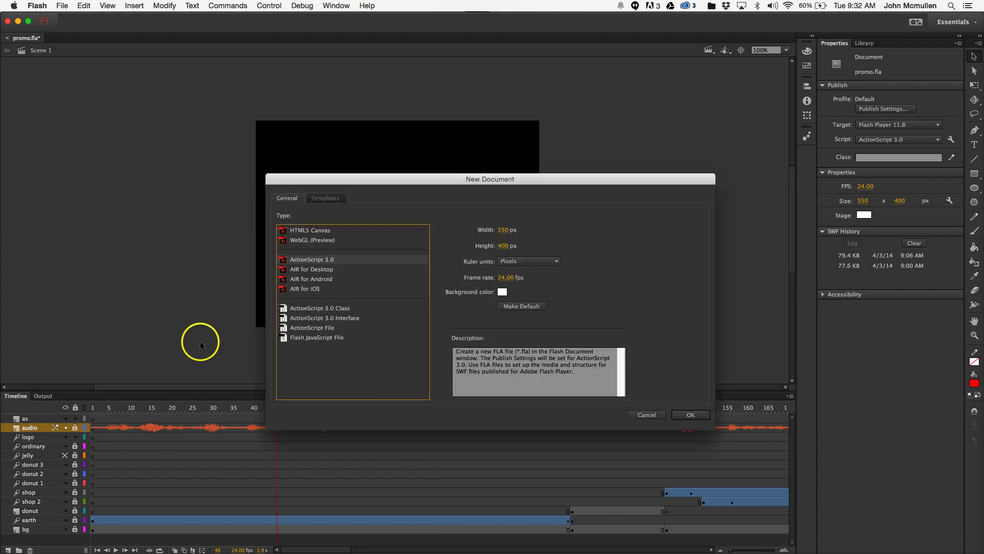
pyautogui.click(691, 414)
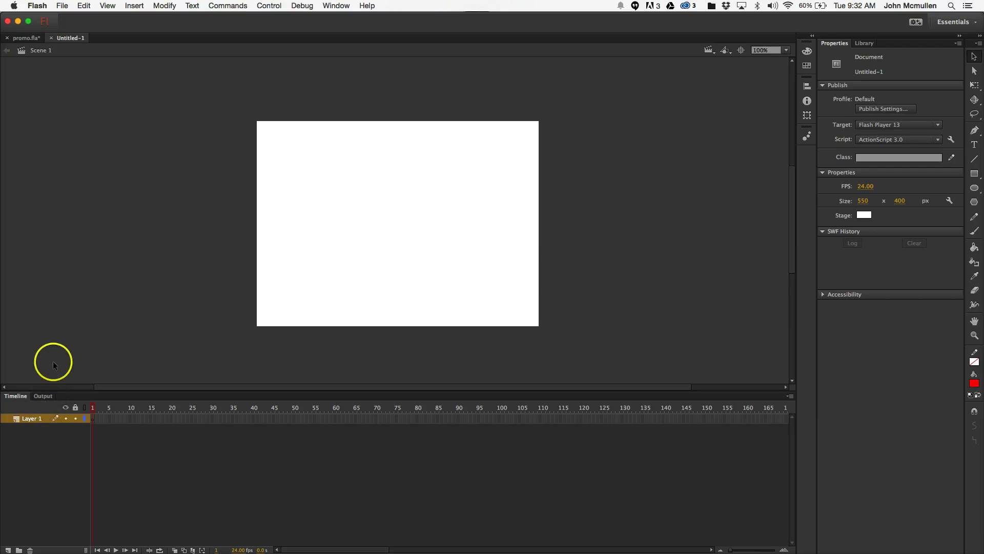
pyautogui.click(34, 419)
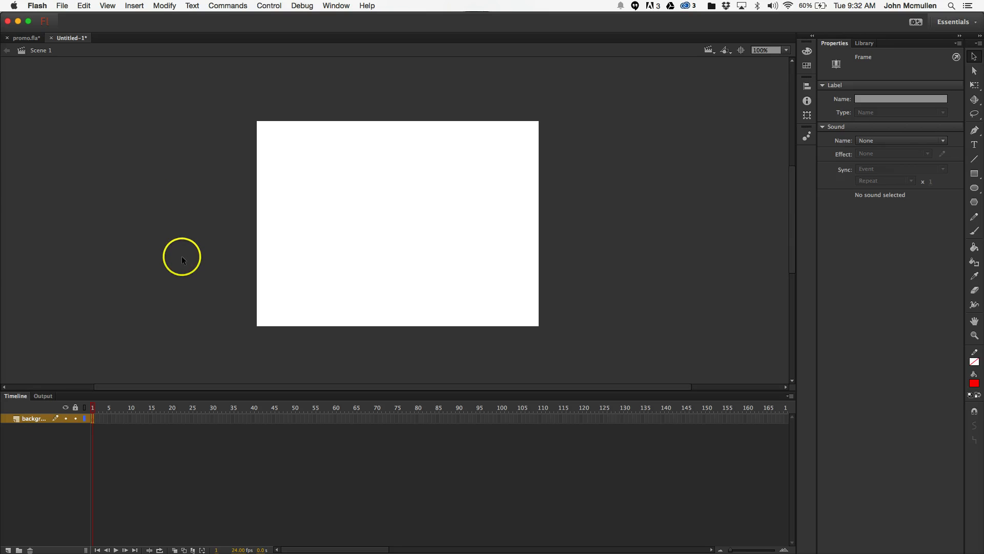
# Draw a black rectangle without a stroke on the background layer so that it covers the whole stage
pyautogui.press('r')
pyautogui.click(927, 100)
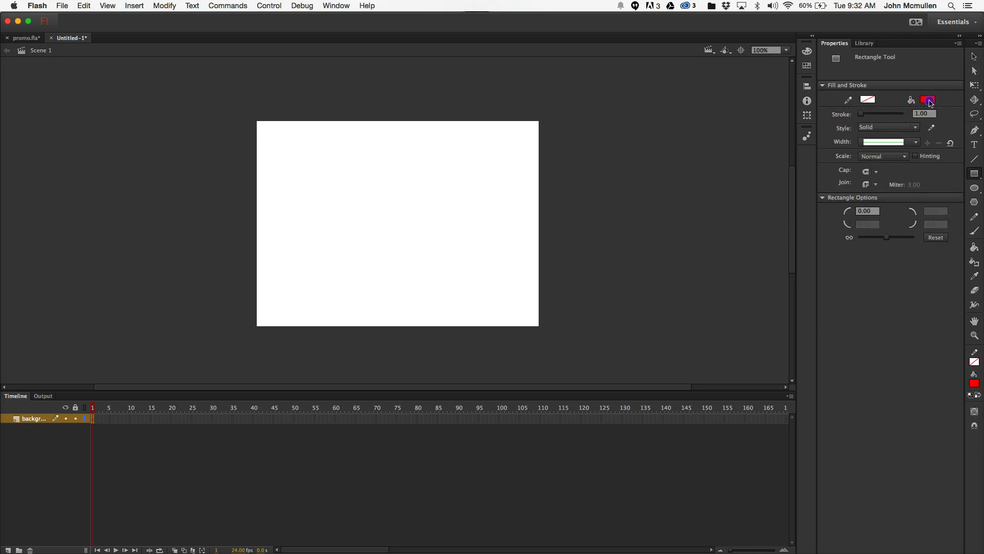
pyautogui.click(782, 129)
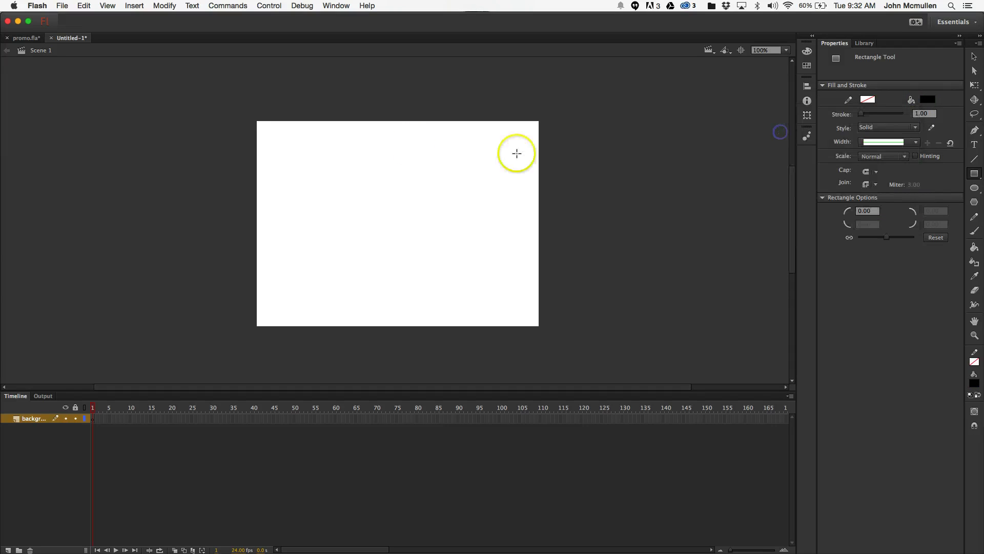
pyautogui.moveTo(255, 118); pyautogui.dragTo(538, 326)
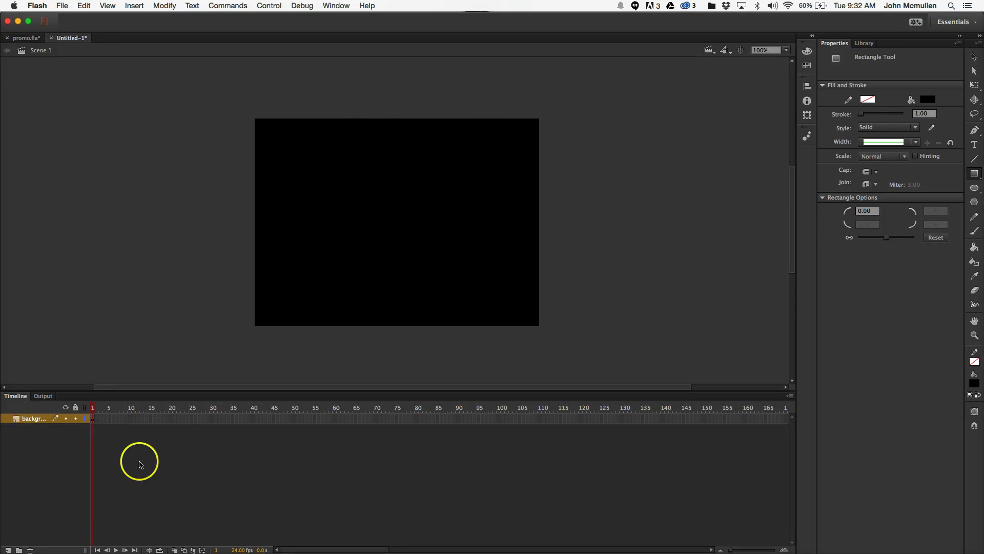
# Examine in promo.fla at which frame the earth scene ends and the donut background starts, comparing frames 117 and 118
pyautogui.click(25, 37)
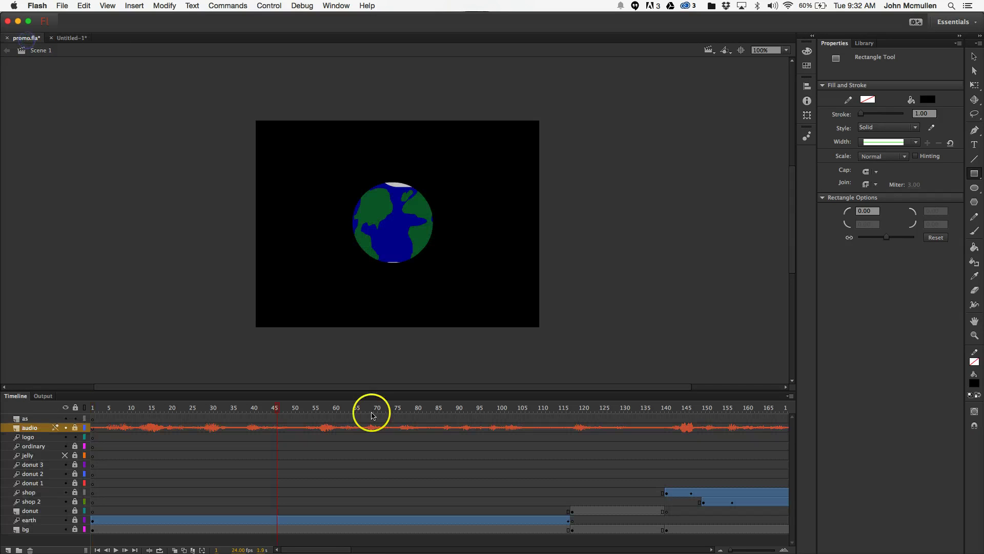
pyautogui.click(574, 427)
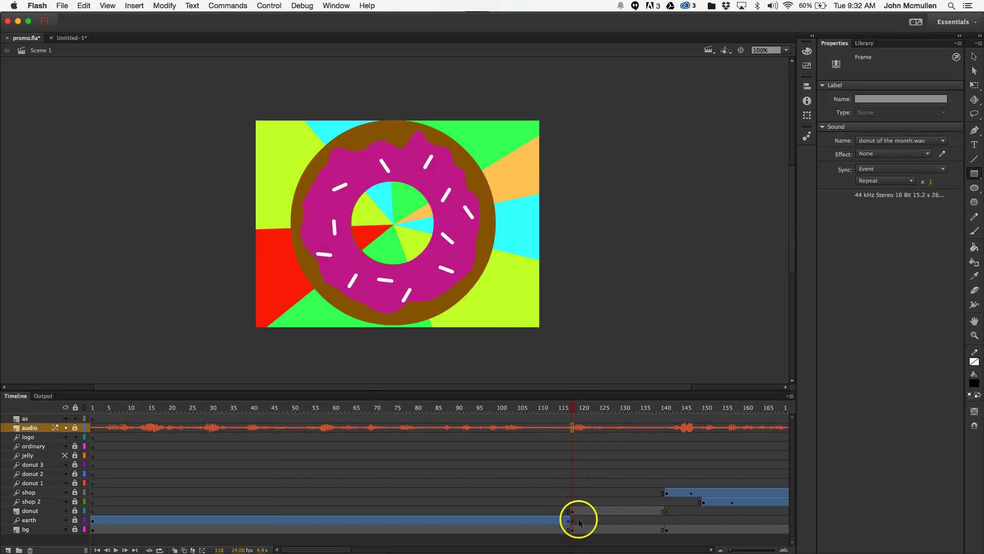
pyautogui.click(571, 410)
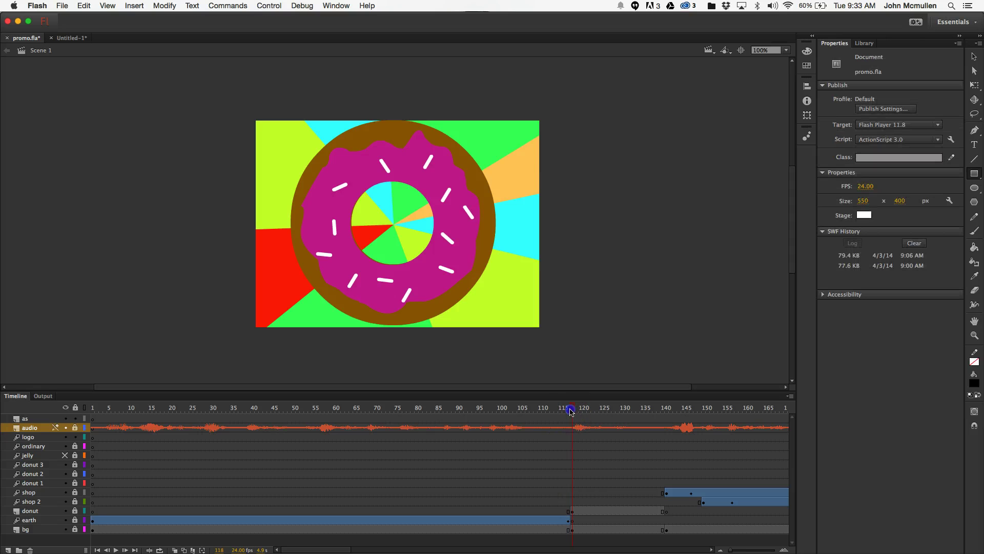
pyautogui.click(570, 411)
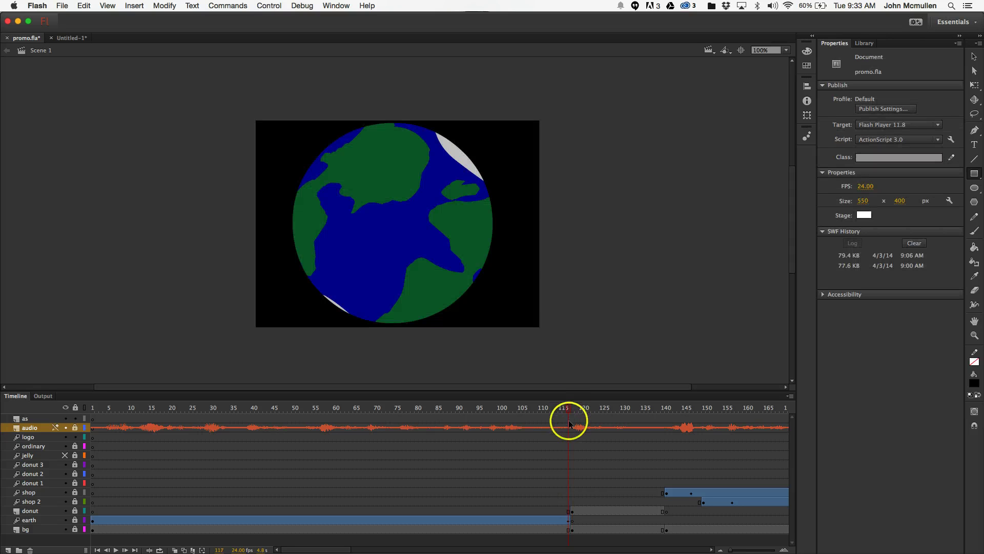
pyautogui.click(570, 529)
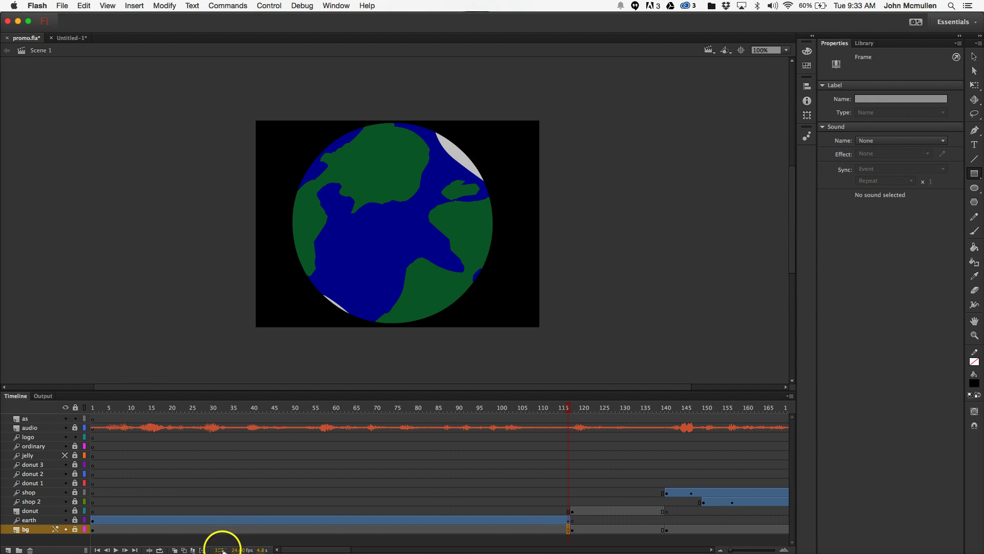
# Return to Untitled-1 and insert a keyframe at frame 117 of the background layer
pyautogui.click(71, 39)
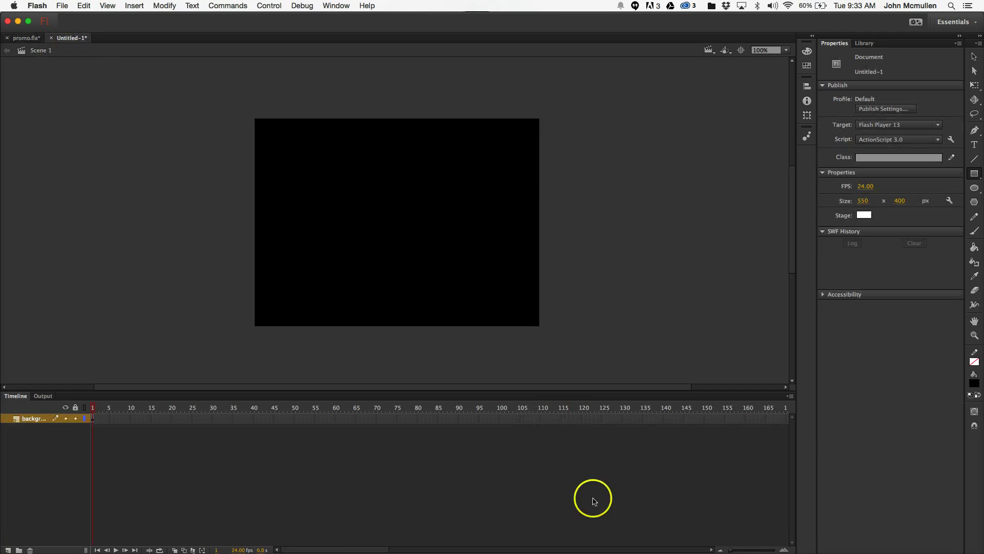
pyautogui.rightClick(568, 420)
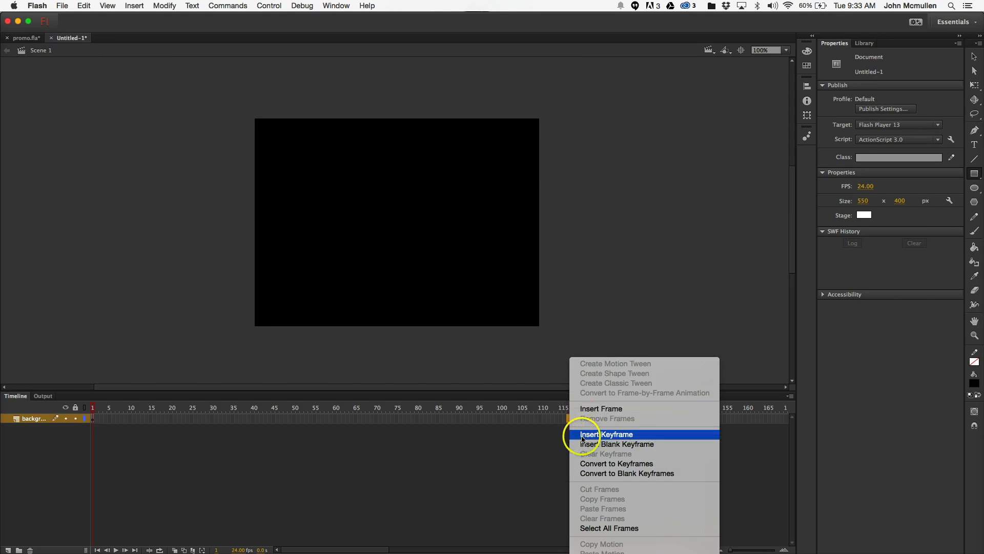
pyautogui.click(583, 434)
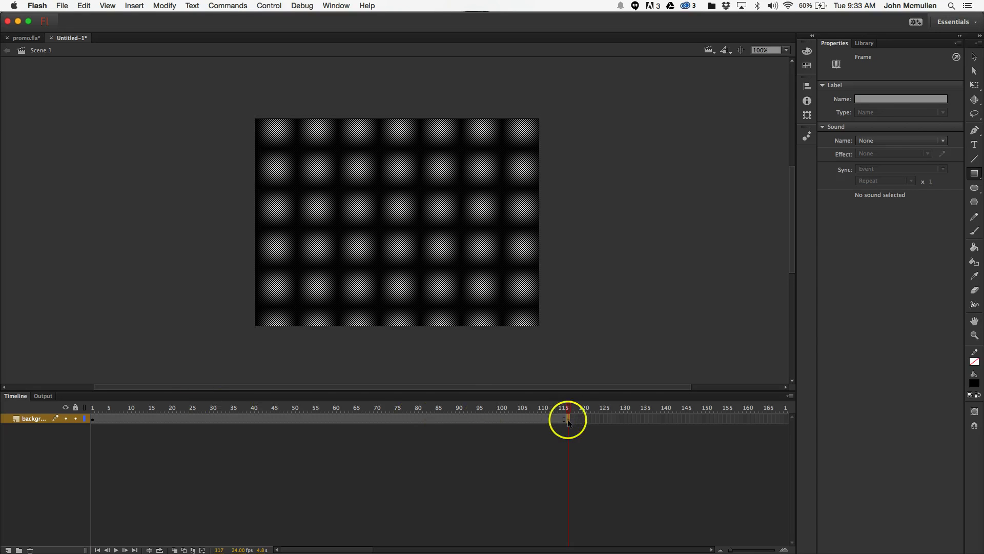
pyautogui.moveTo(567, 413); pyautogui.dragTo(552, 413)
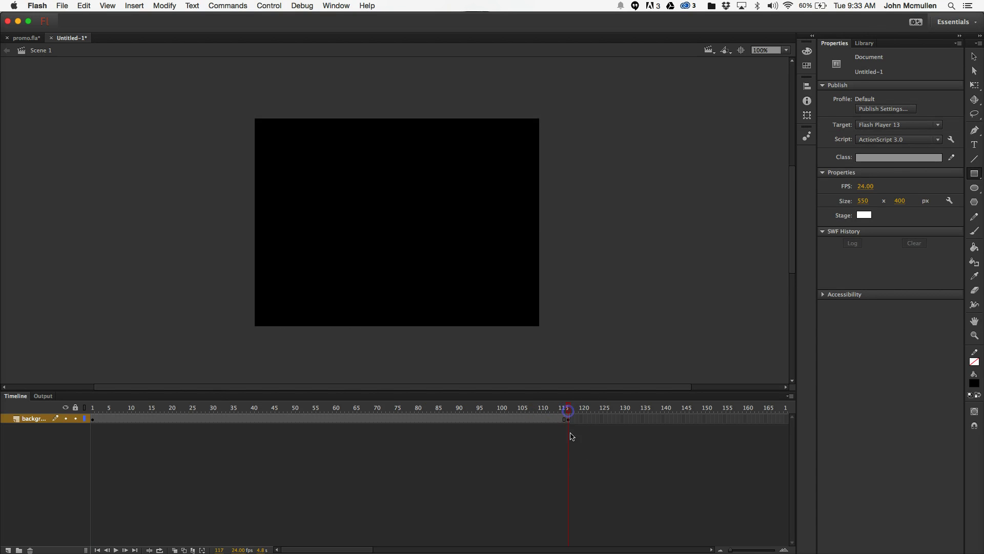
pyautogui.click(568, 421)
pyautogui.click(546, 447)
# Check the donut scene's first frame in promo.fla and move the second background keyframe in Untitled-1 to frame 118
pyautogui.click(27, 39)
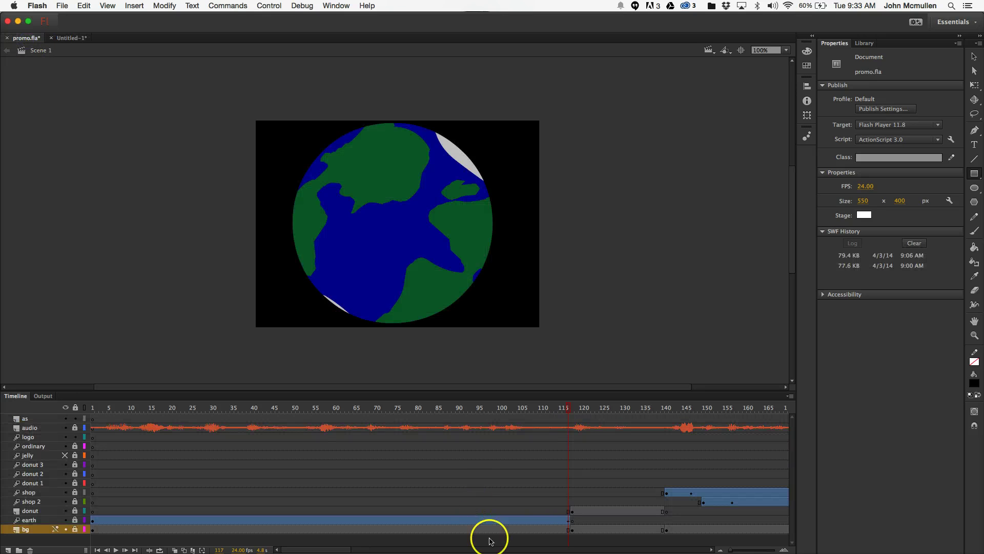
pyautogui.click(572, 409)
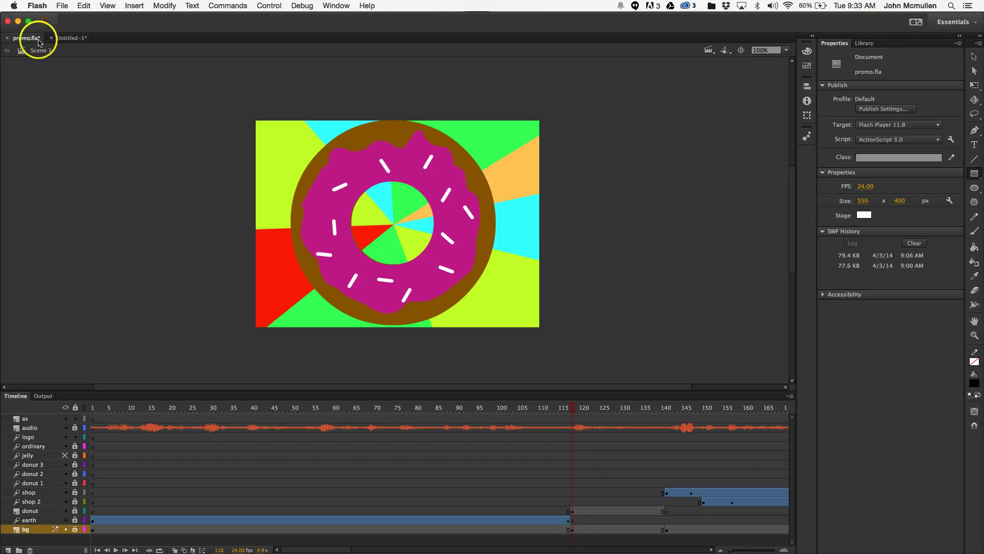
pyautogui.click(71, 38)
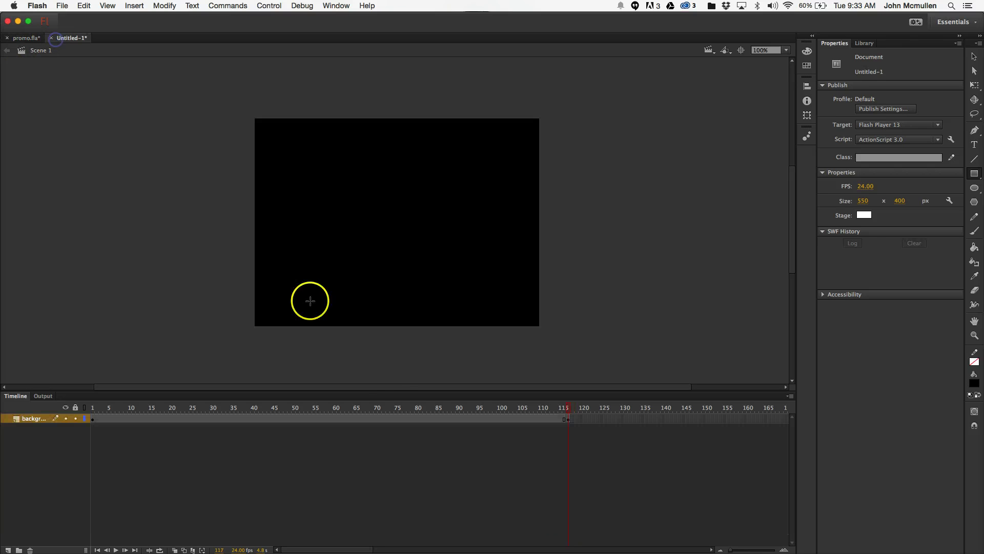
pyautogui.click(568, 420)
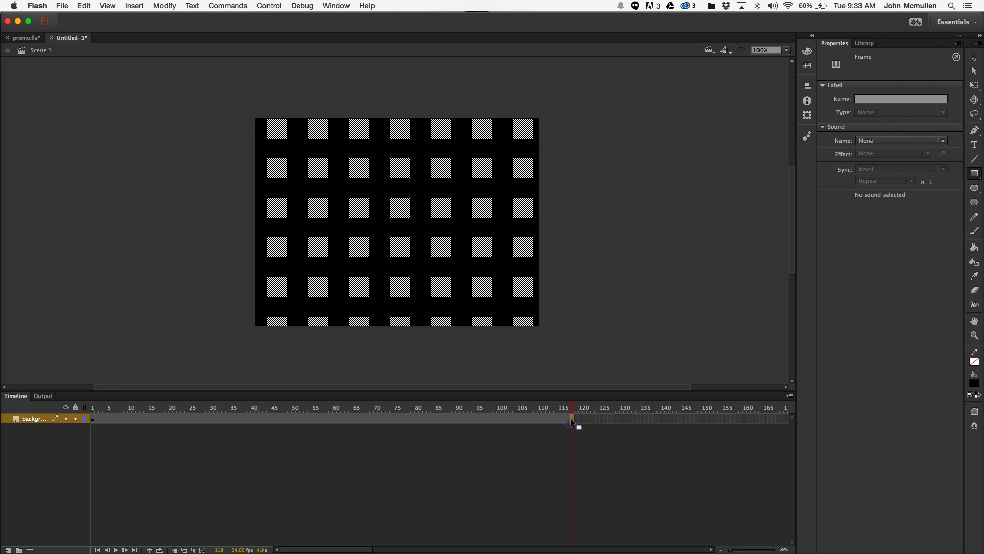
pyautogui.click(586, 456)
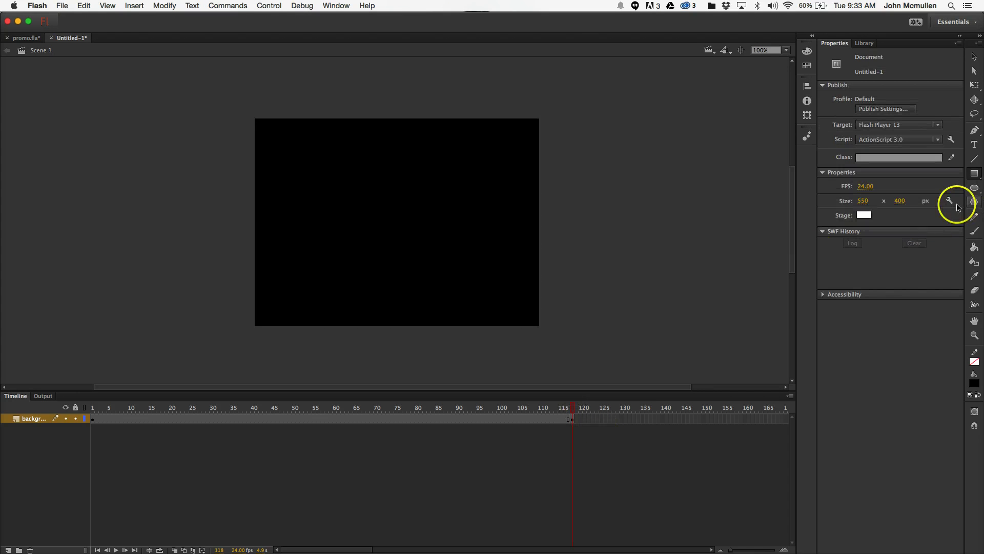
# Try selecting a freeform area of the black background at frame 118 with the Lasso Tool, and deselect it
pyautogui.press('l')
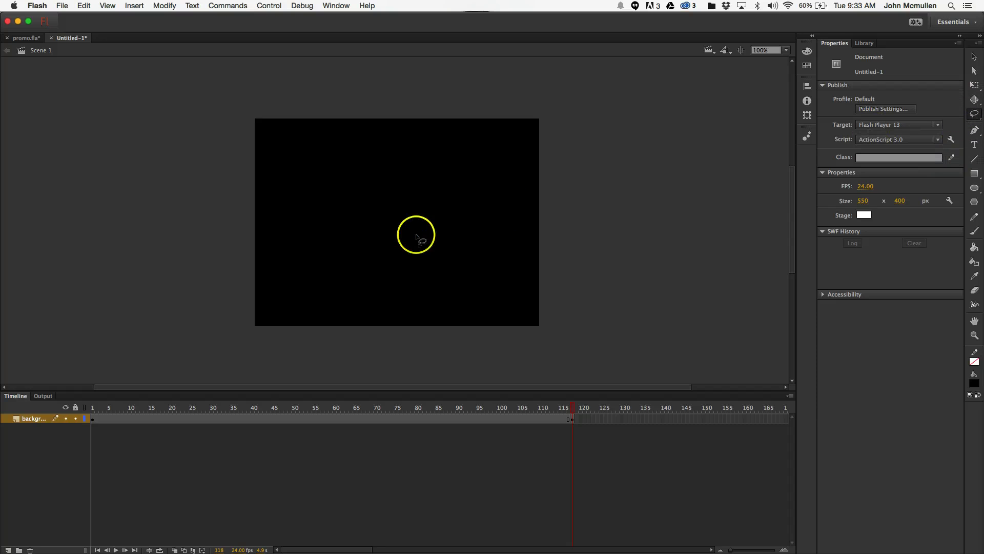
pyautogui.moveTo(417, 235)
pyautogui.mouseDown()
pyautogui.moveTo(461, 293)
pyautogui.moveTo(442, 326)
pyautogui.mouseUp()
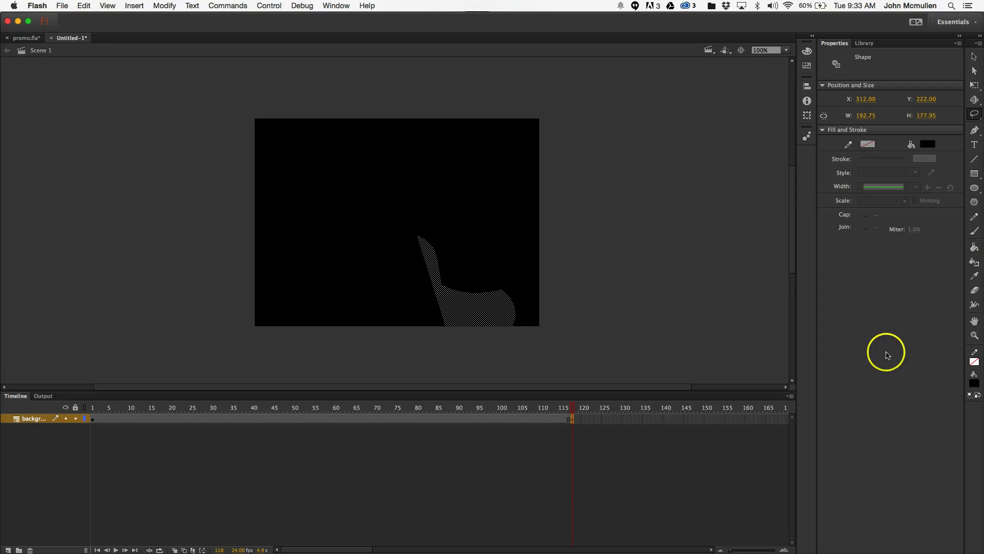
pyautogui.click(906, 355)
pyautogui.click(736, 313)
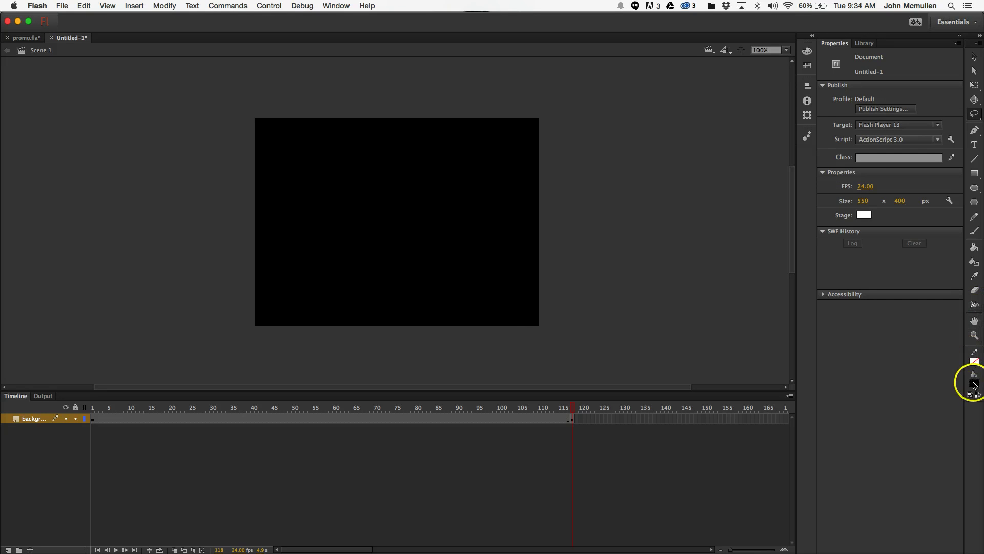
# Switch from the freeform Lasso Tool to its straight-edged Polygon Tool variant
pyautogui.click(978, 122)
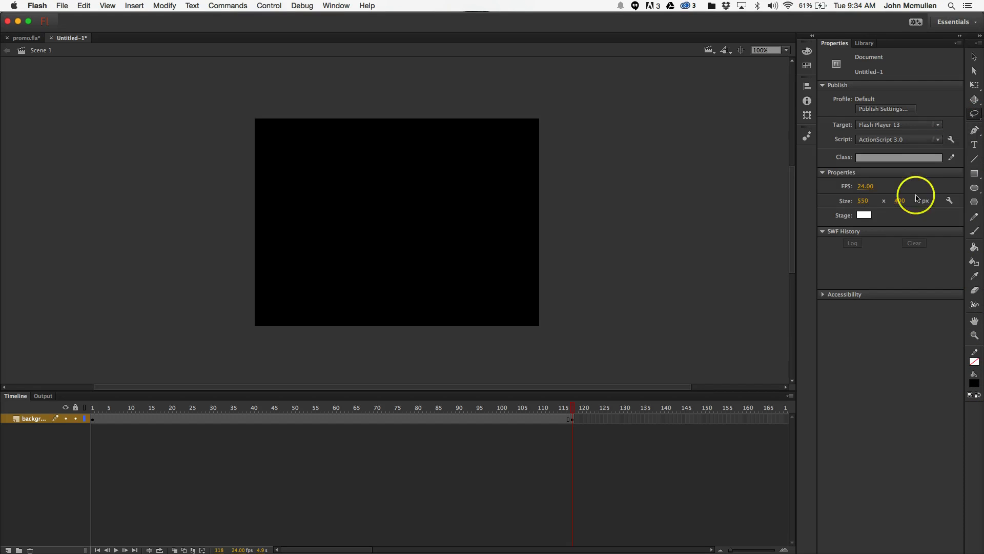
pyautogui.click(841, 294)
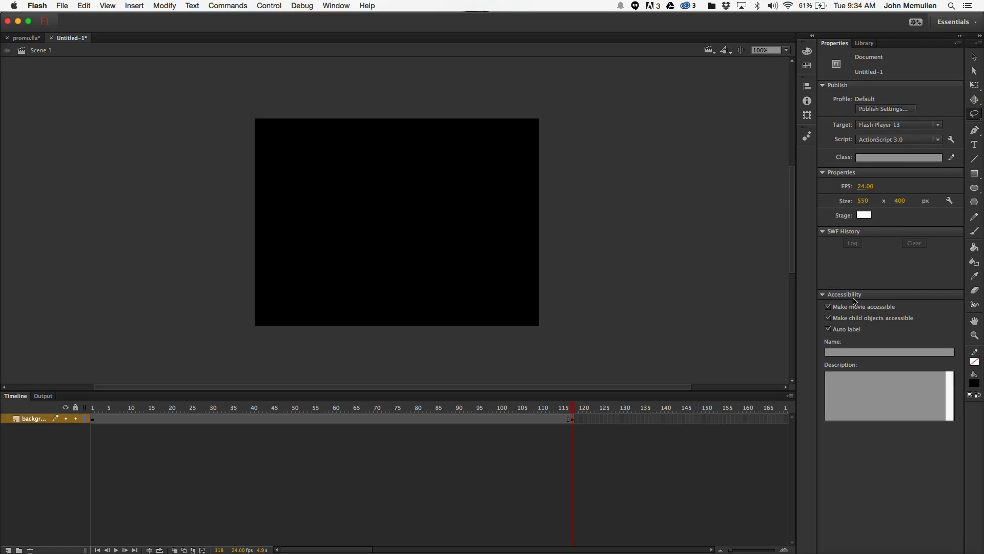
pyautogui.click(974, 113)
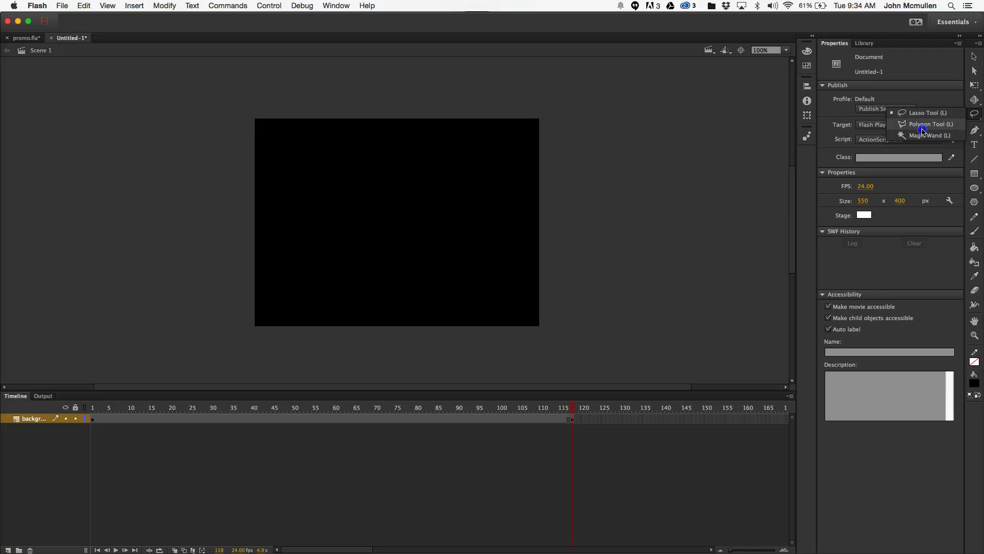
pyautogui.click(922, 128)
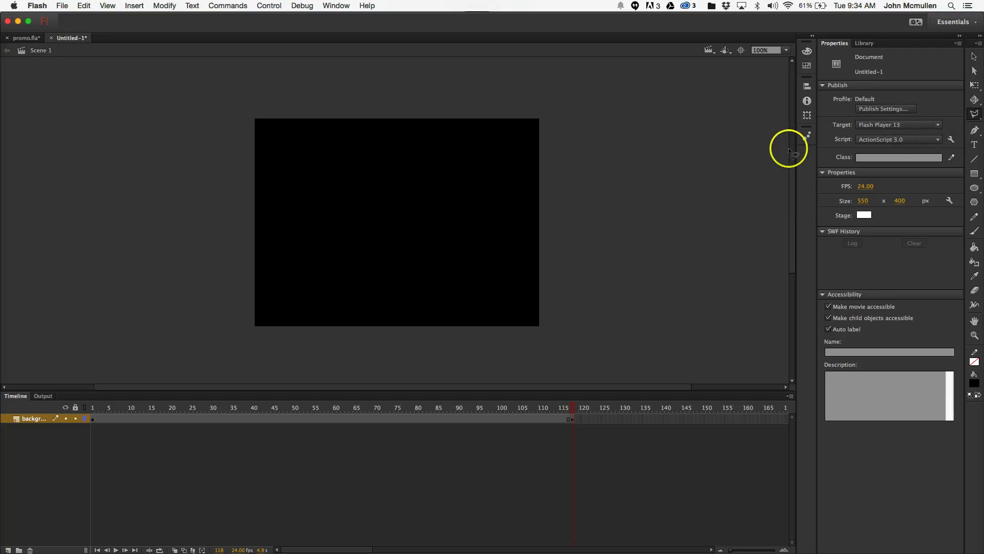
pyautogui.click(938, 125)
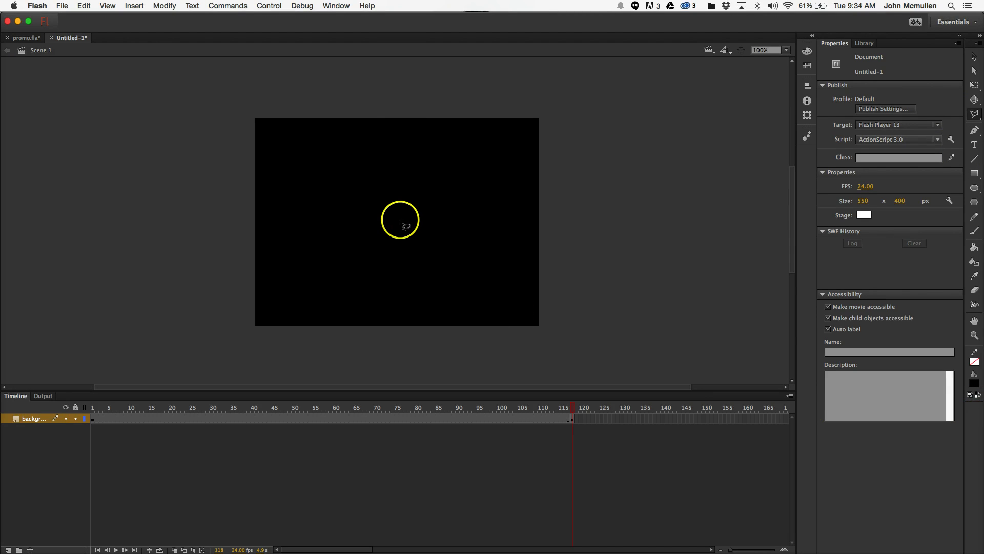
# Try a polygonal selection of a wedge running from the stage's centre to its lower-right corner
pyautogui.click(403, 226)
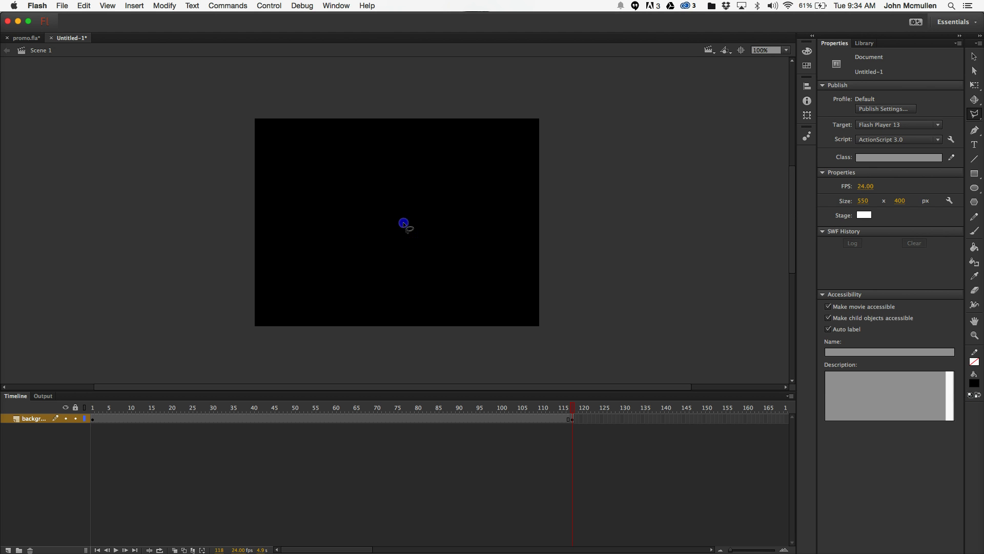
pyautogui.click(553, 337)
pyautogui.click(419, 341)
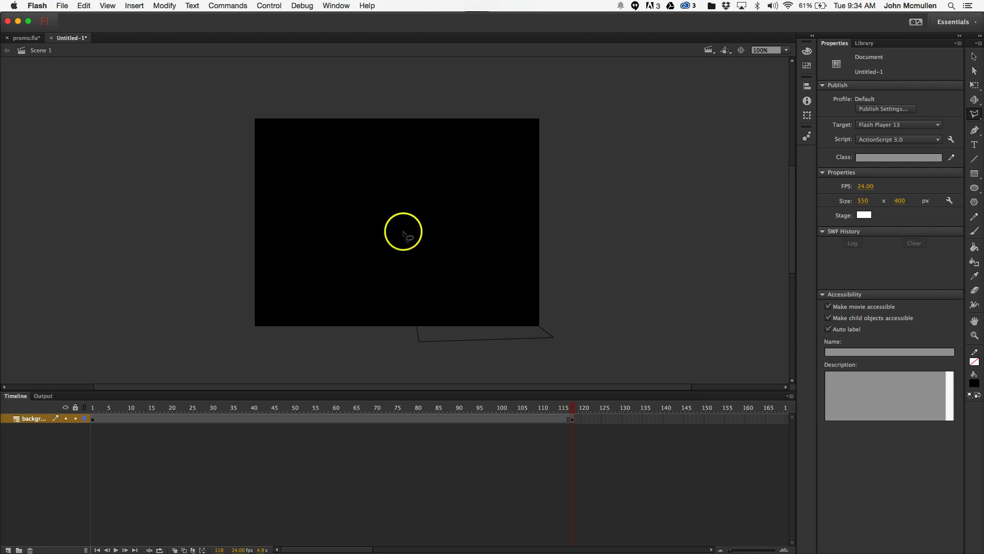
pyautogui.doubleClick(414, 338)
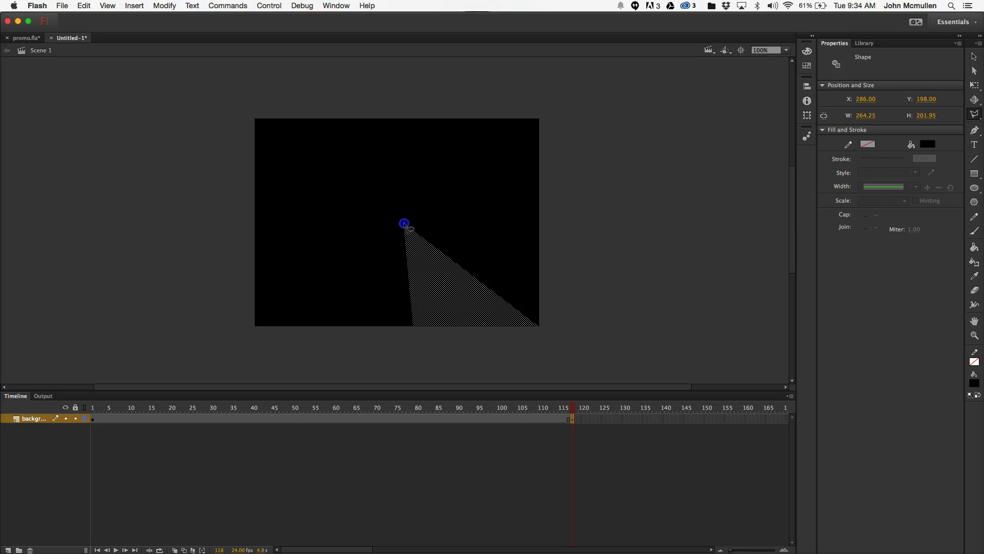
# Select a wedge from the stage's centre to its upper-left corner and fill it bright green
pyautogui.click(404, 223)
pyautogui.click(253, 198)
pyautogui.doubleClick(245, 97)
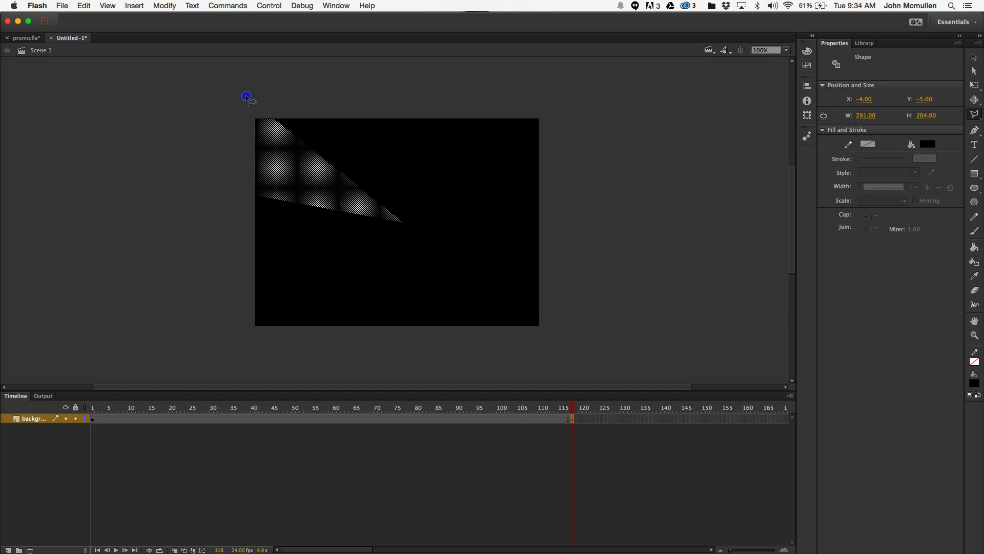
pyautogui.click(928, 144)
pyautogui.click(825, 190)
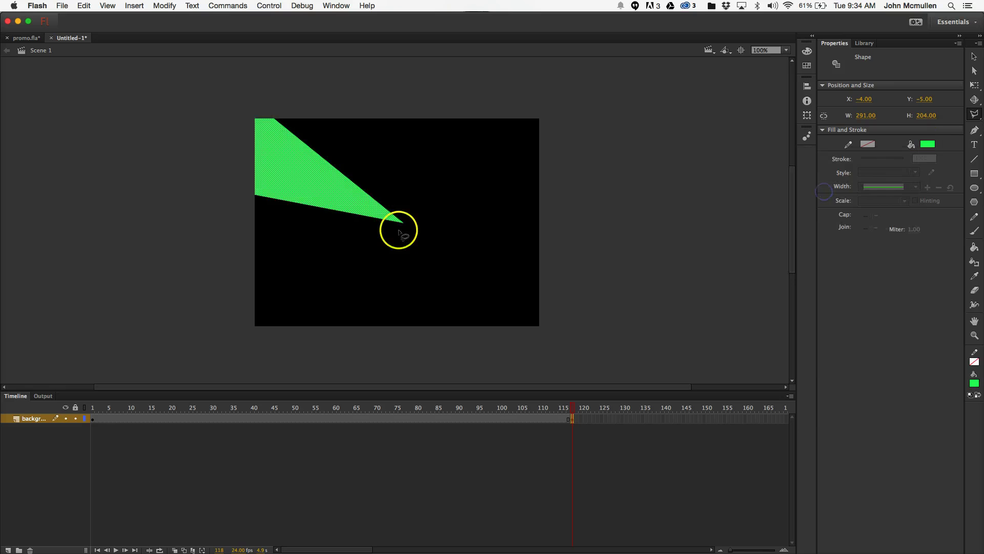
# Select a wedge from the centre to the stage's lower-right corner and fill it with the green sampled from the first wedge
pyautogui.click(404, 224)
pyautogui.click(454, 362)
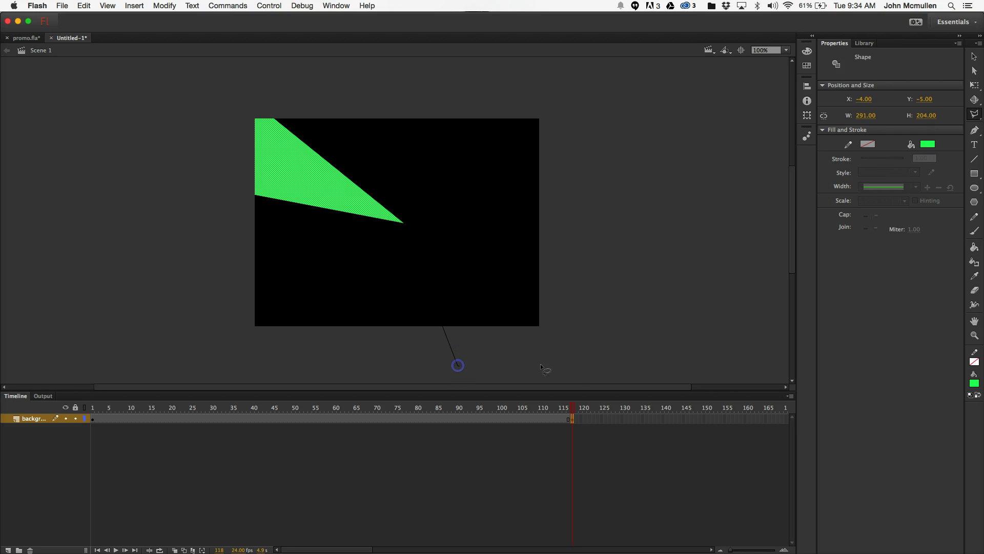
pyautogui.doubleClick(574, 347)
pyautogui.click(698, 241)
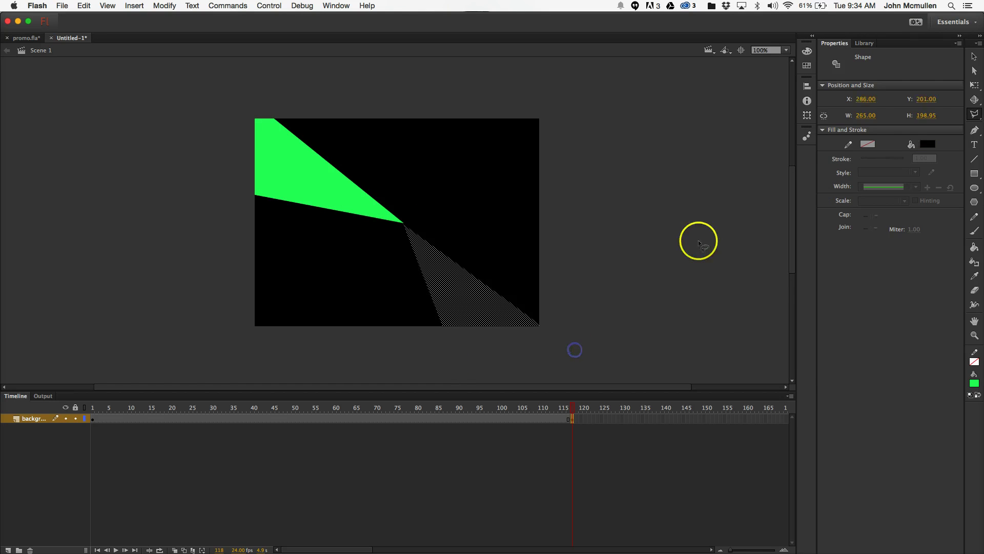
pyautogui.click(927, 143)
pyautogui.click(294, 163)
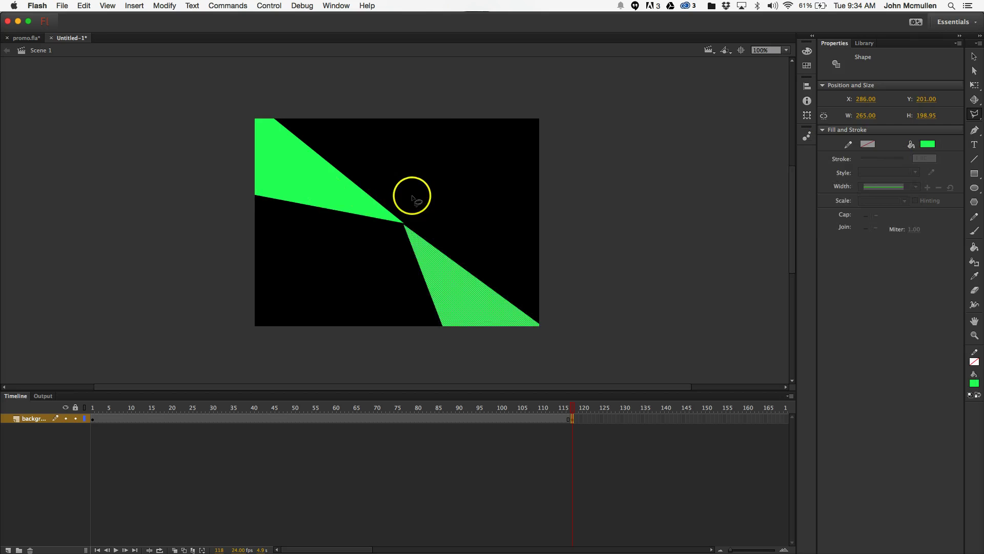
# Select a wedge from the centre to the stage's upper-right corner and fill it pinkish red
pyautogui.click(404, 224)
pyautogui.click(464, 100)
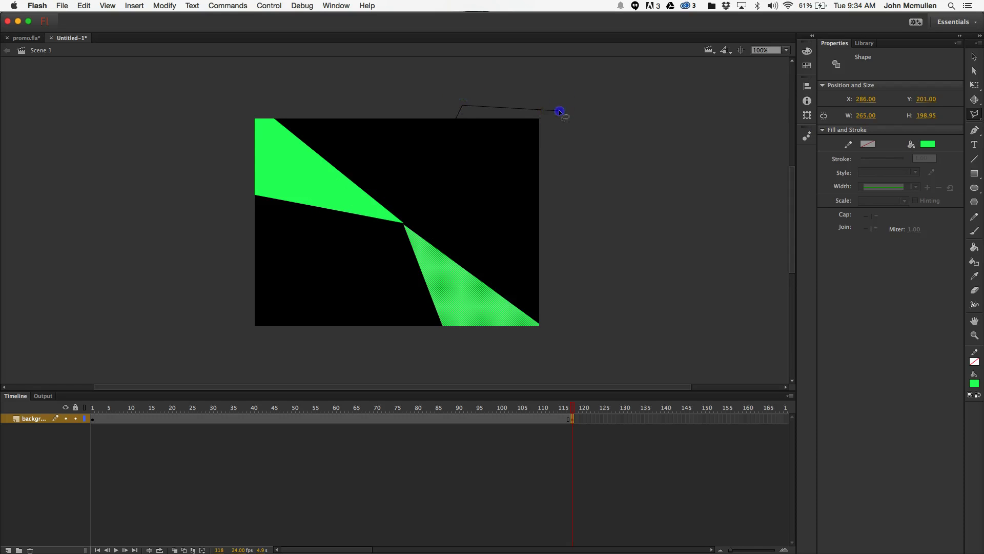
pyautogui.doubleClick(560, 110)
pyautogui.click(925, 144)
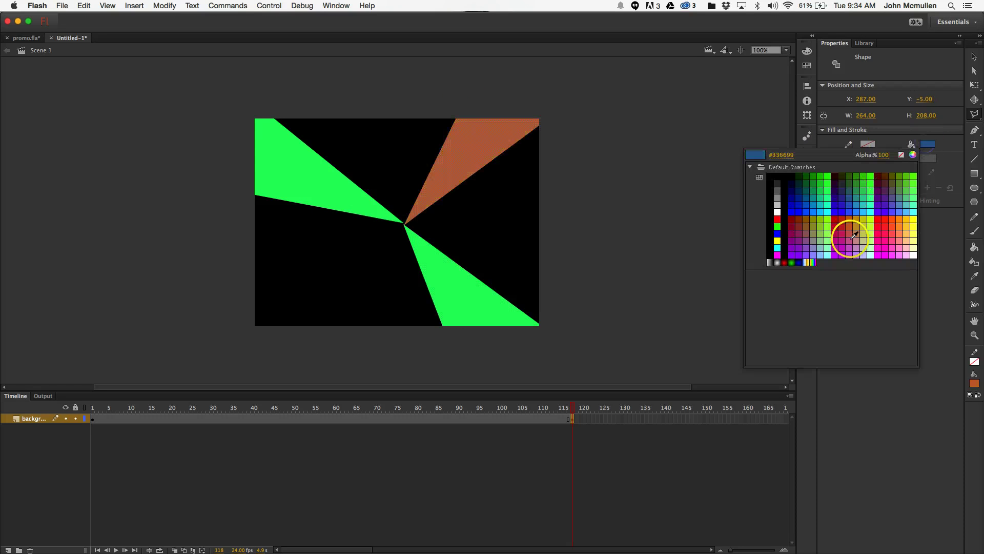
pyautogui.click(887, 233)
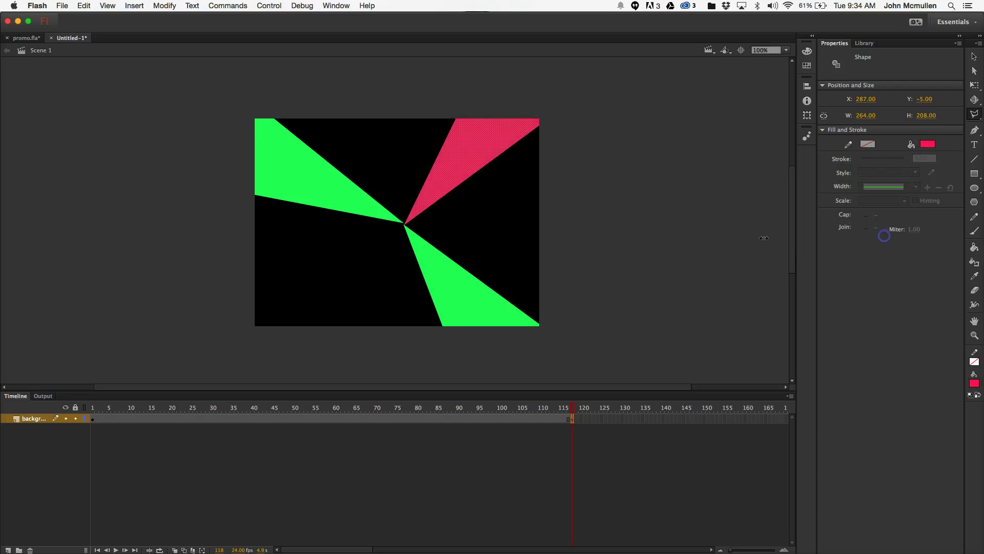
# Select a wedge from the centre to the stage's lower-left corner and fill it with the pinkish red sampled from the upper-right wedge
pyautogui.click(404, 225)
pyautogui.click(313, 347)
pyautogui.click(191, 327)
pyautogui.doubleClick(222, 256)
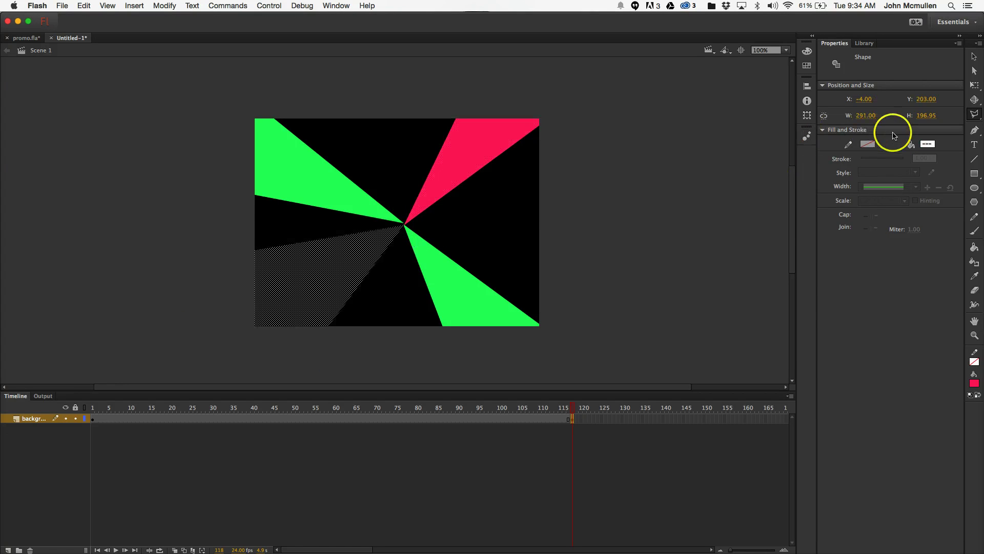
pyautogui.click(928, 144)
pyautogui.click(464, 149)
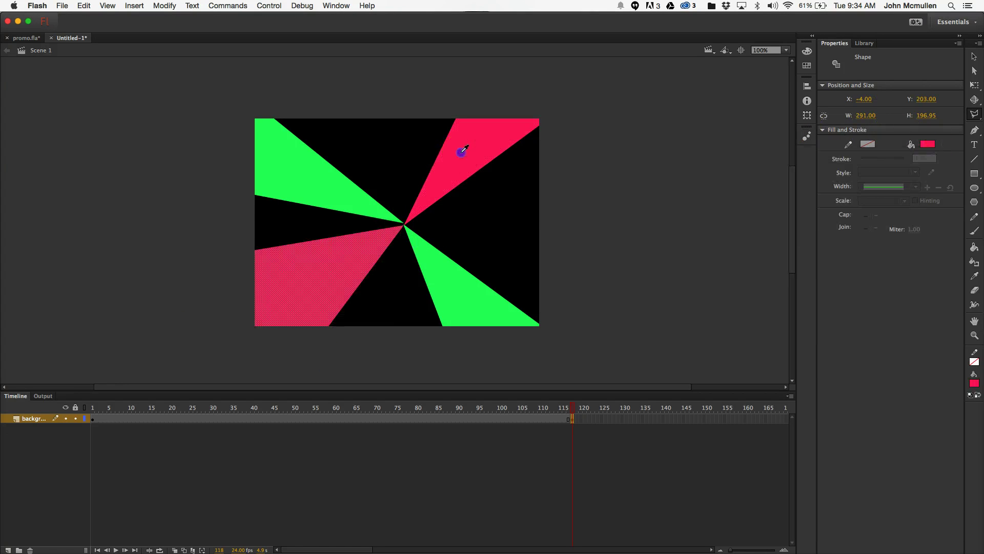
# Select the black areas above, left and right of the centre together and fill them blue
pyautogui.press('v')
pyautogui.click(513, 256)
pyautogui.keyDown('shift'); pyautogui.click(282, 226); pyautogui.keyUp('shift')
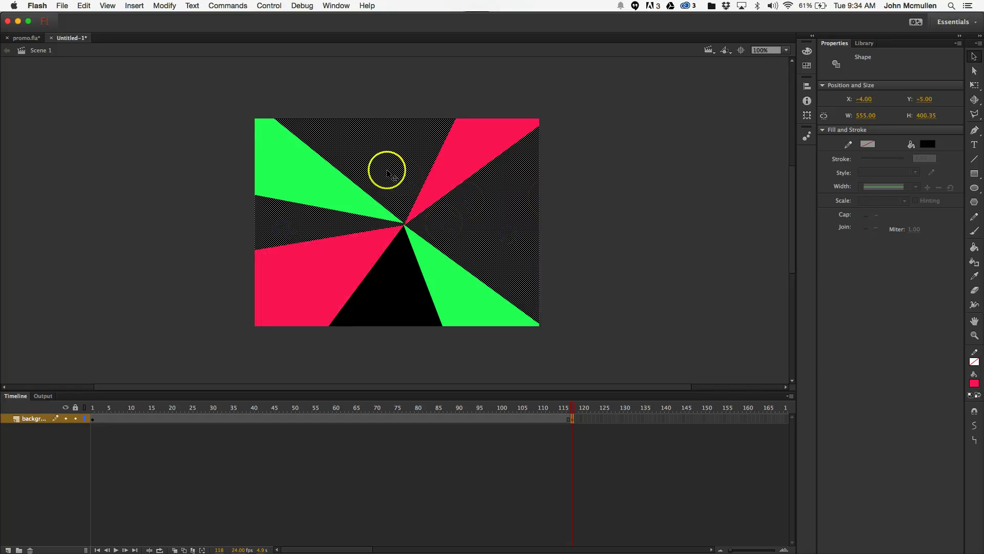
pyautogui.click(927, 144)
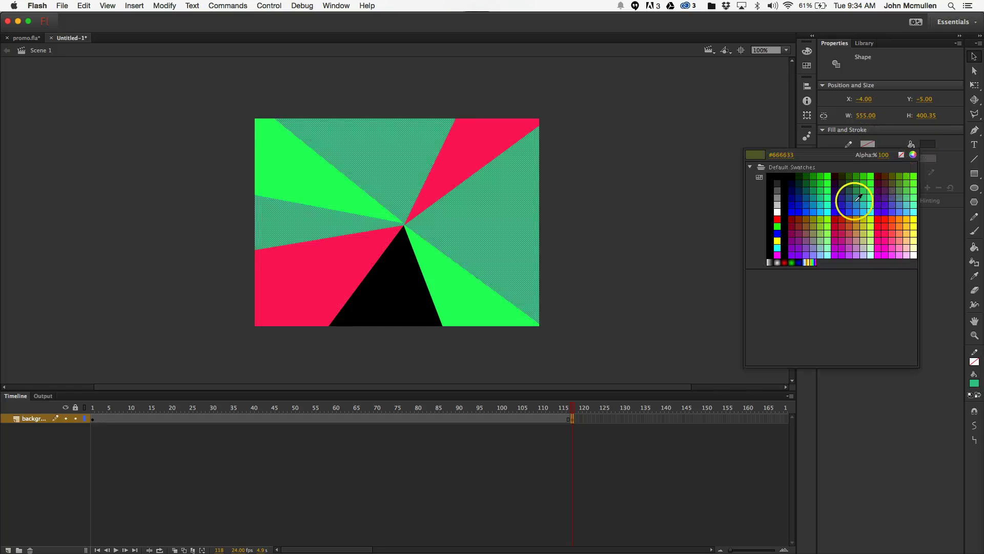
pyautogui.click(858, 197)
# Fill the remaining black wedge below the centre with bright yellow and deselect it
pyautogui.click(379, 291)
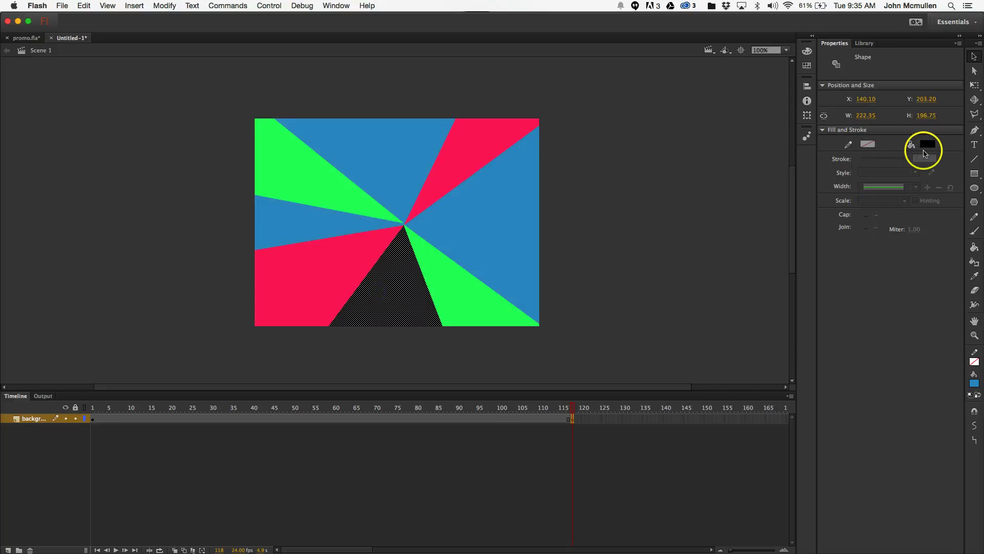
pyautogui.click(927, 147)
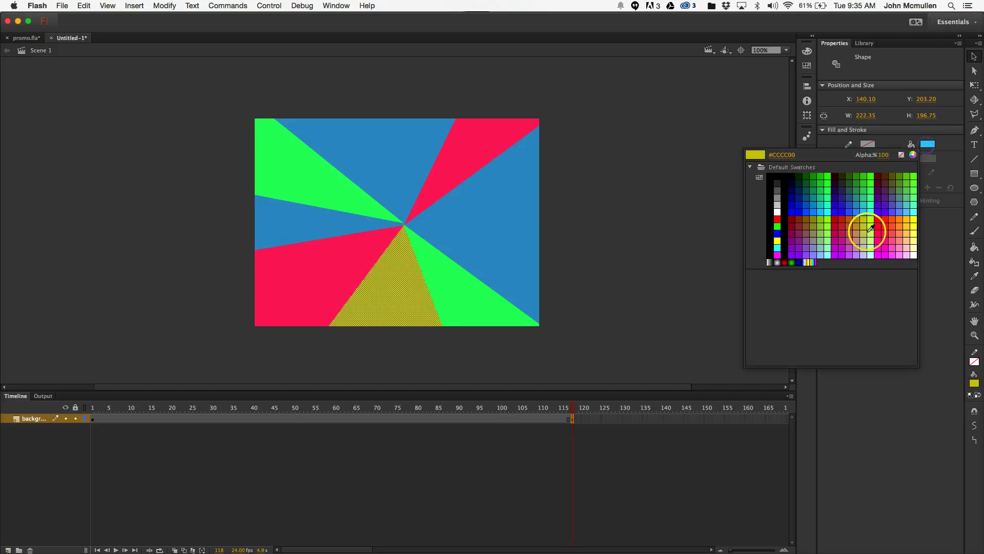
pyautogui.click(918, 224)
pyautogui.click(665, 259)
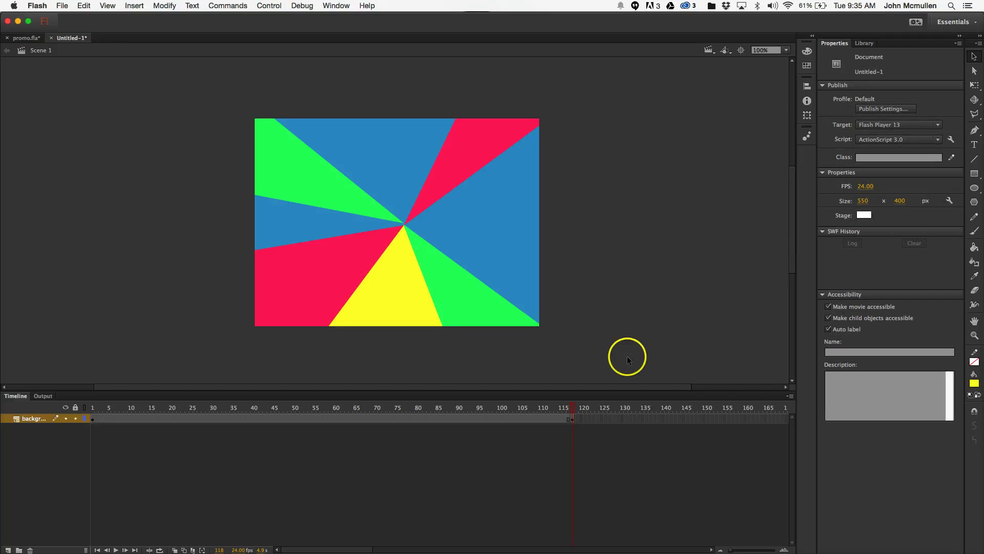
# Examine the earth scene in promo.fla by scrubbing back to frame 57, and return to the Untitled-1 document
pyautogui.click(28, 38)
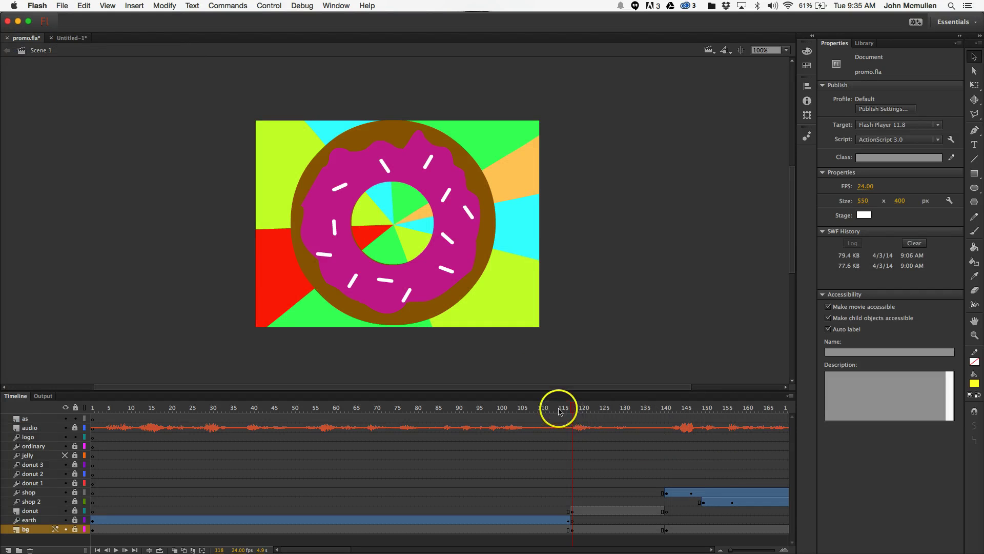
pyautogui.moveTo(568, 409); pyautogui.dragTo(321, 409)
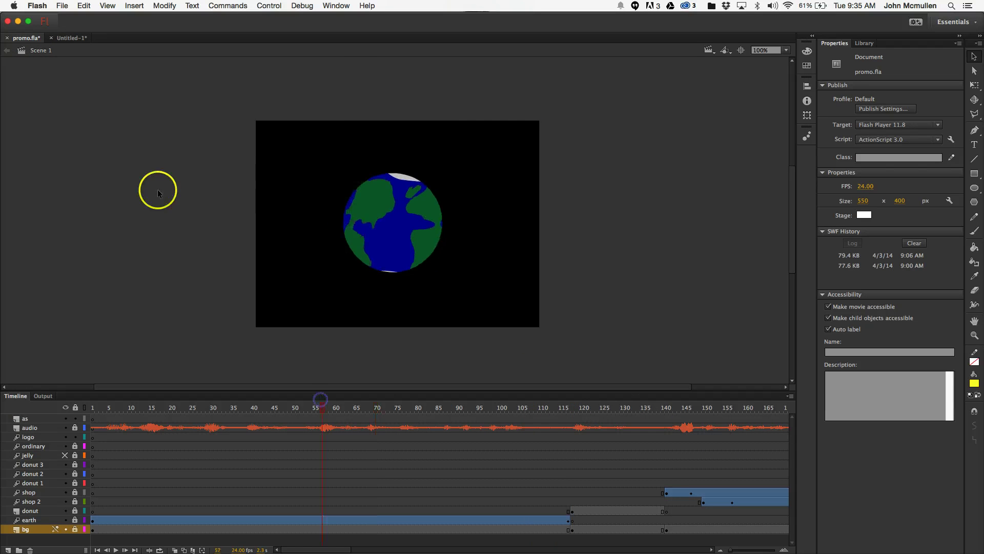
pyautogui.click(60, 39)
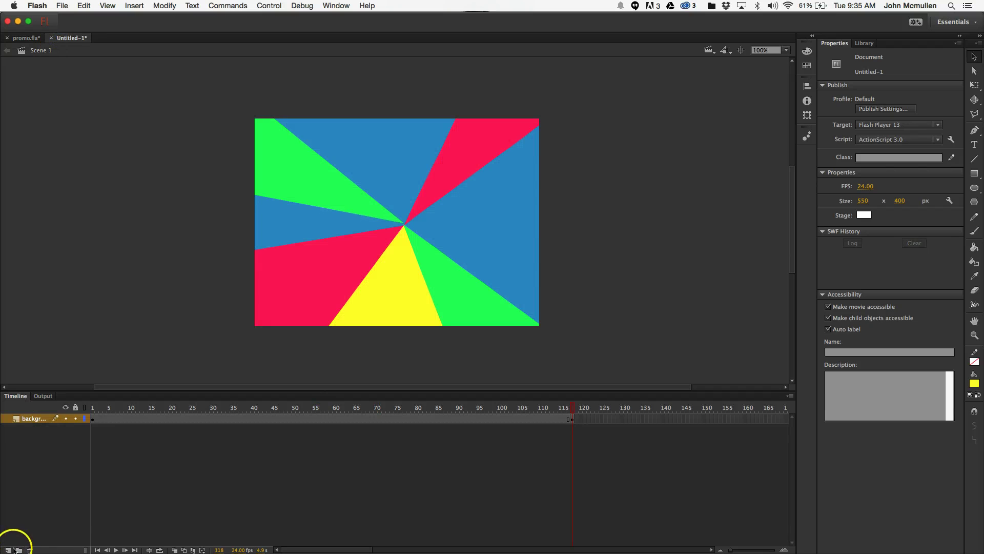
# Add a layer named globe above the background layer, lock the background layer and go to frame 29
pyautogui.click(6, 550)
pyautogui.click(30, 420)
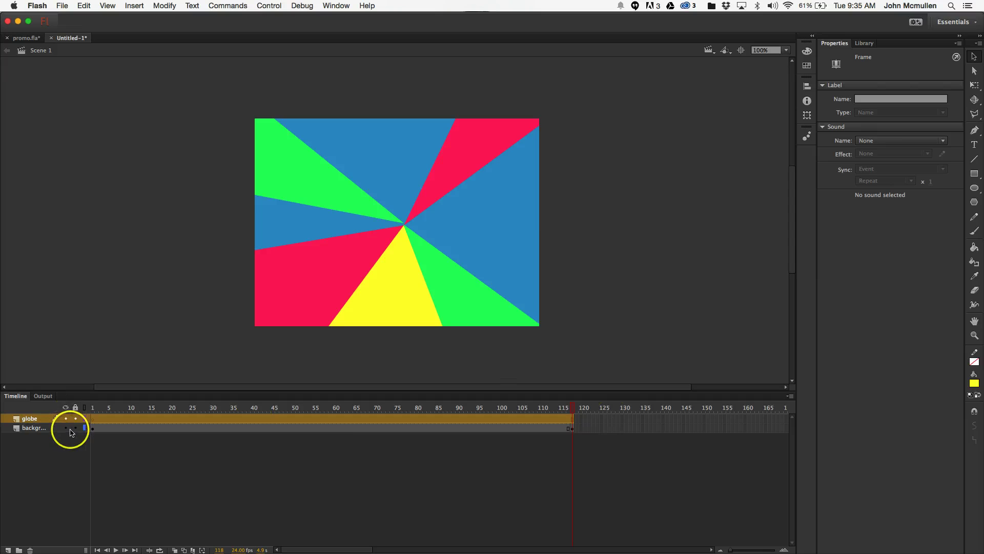
pyautogui.click(200, 411)
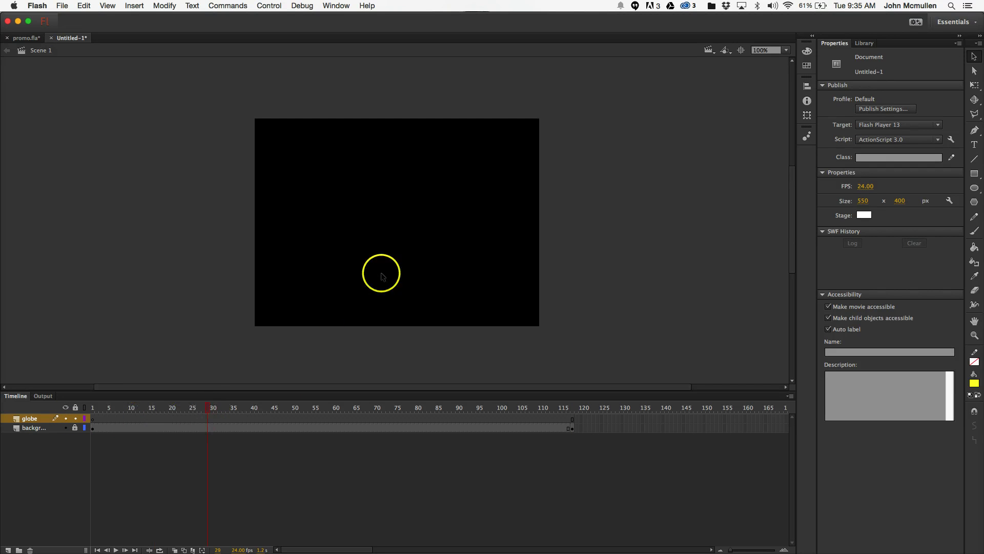
# Draw a bright blue circle about 356 px in diameter from the centre of the stage with the Oval Tool
pyautogui.press('o')
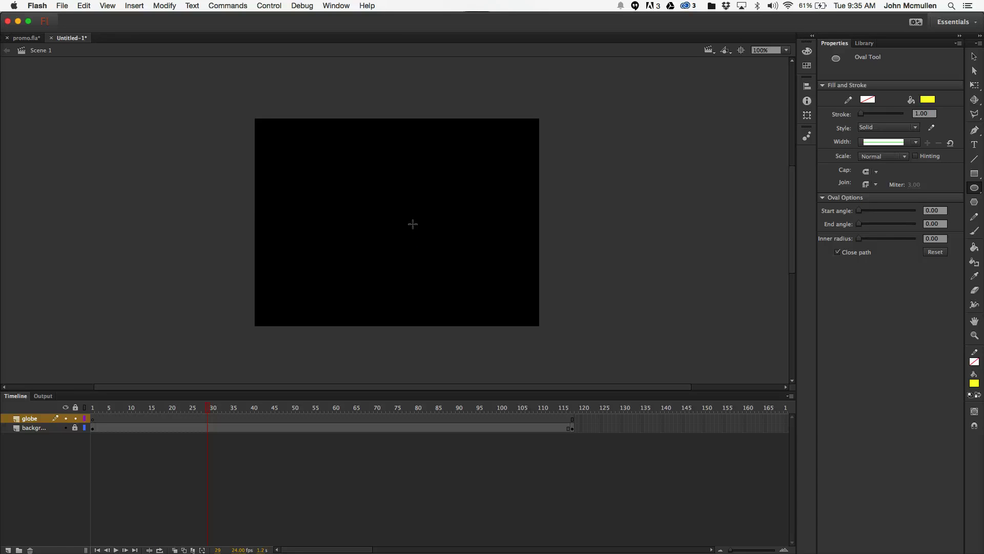
pyautogui.click(928, 99)
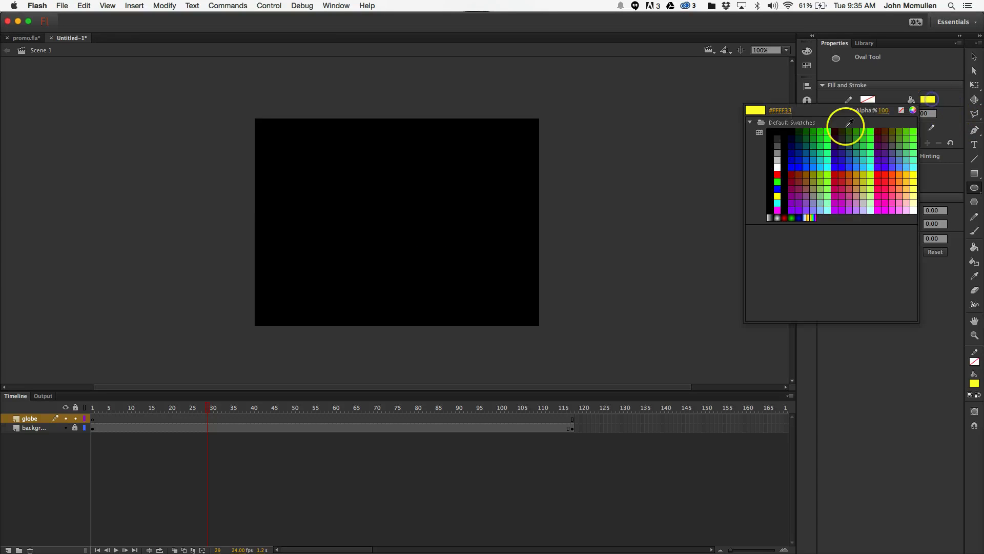
pyautogui.click(814, 163)
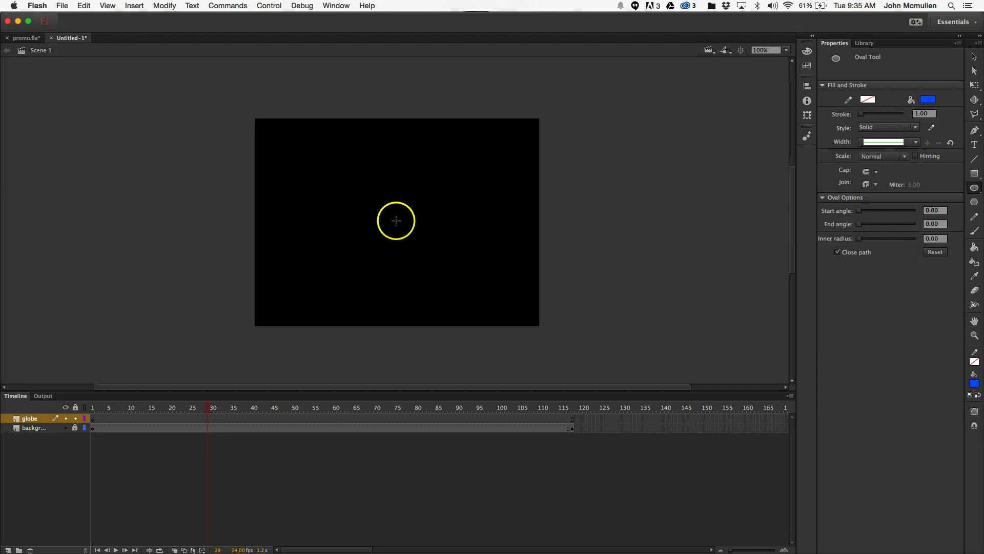
pyautogui.moveTo(396, 221); pyautogui.dragTo(487, 273)
pyautogui.press('v')
pyautogui.click(402, 242)
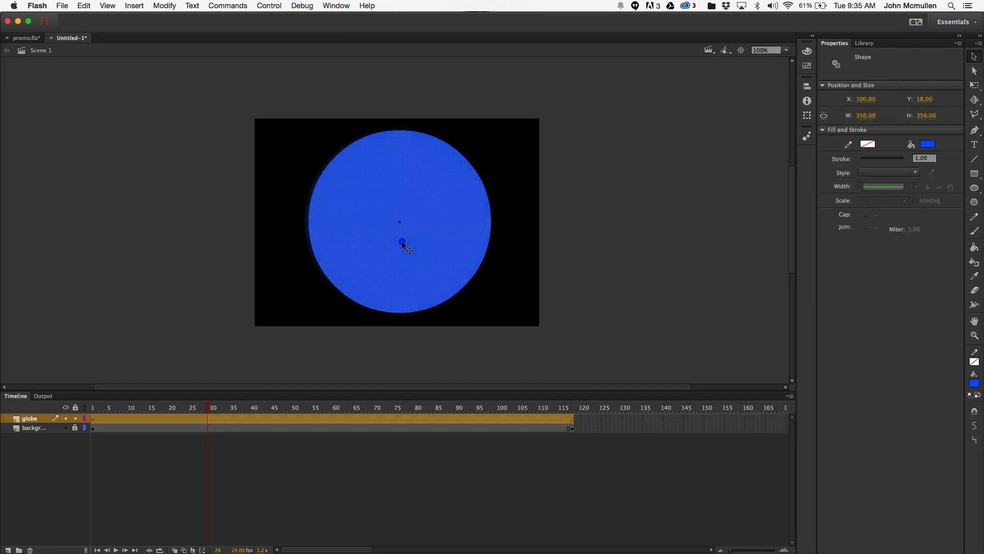
pyautogui.click(622, 218)
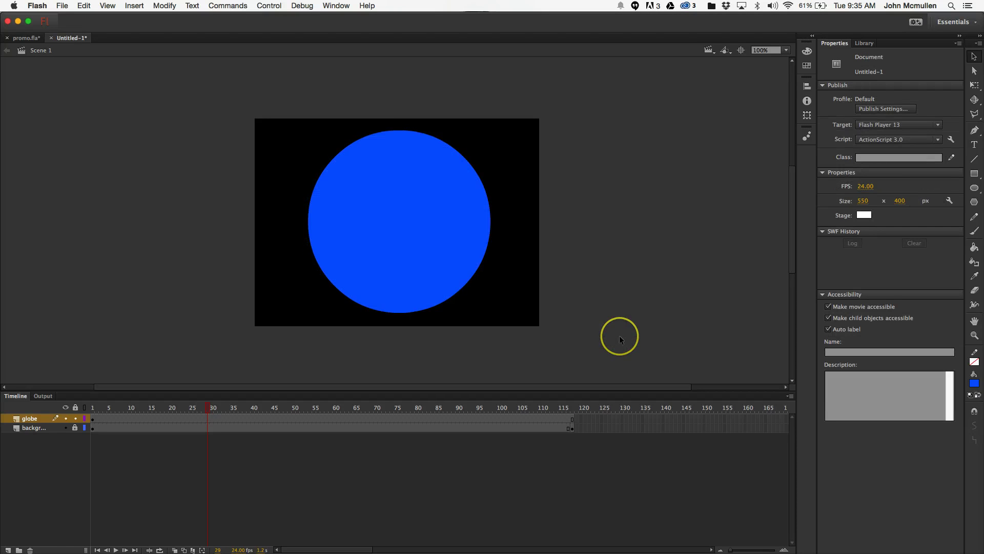
# Using the earth in promo.fla as reference, lasso a continent shape along the circle's left side and fill it green
pyautogui.click(24, 38)
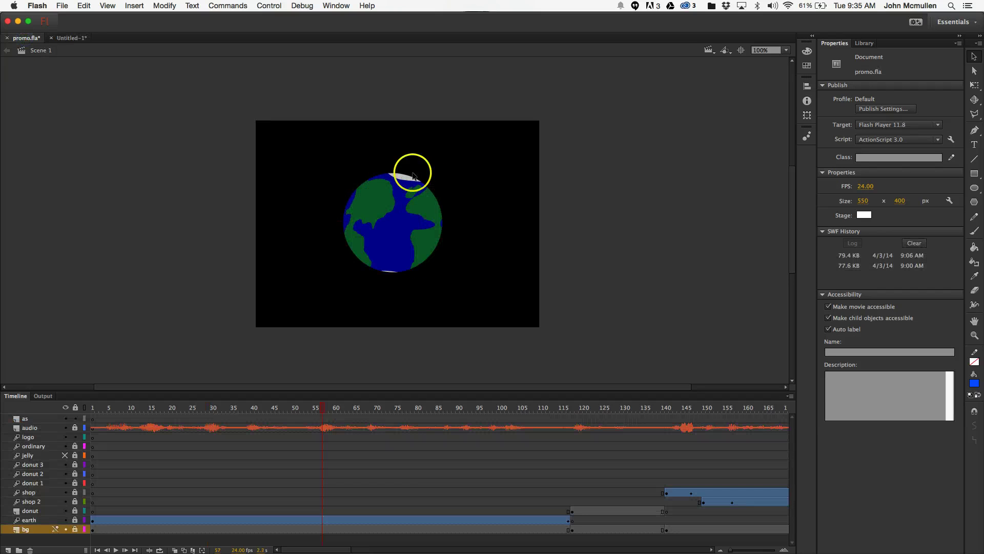
pyautogui.click(62, 40)
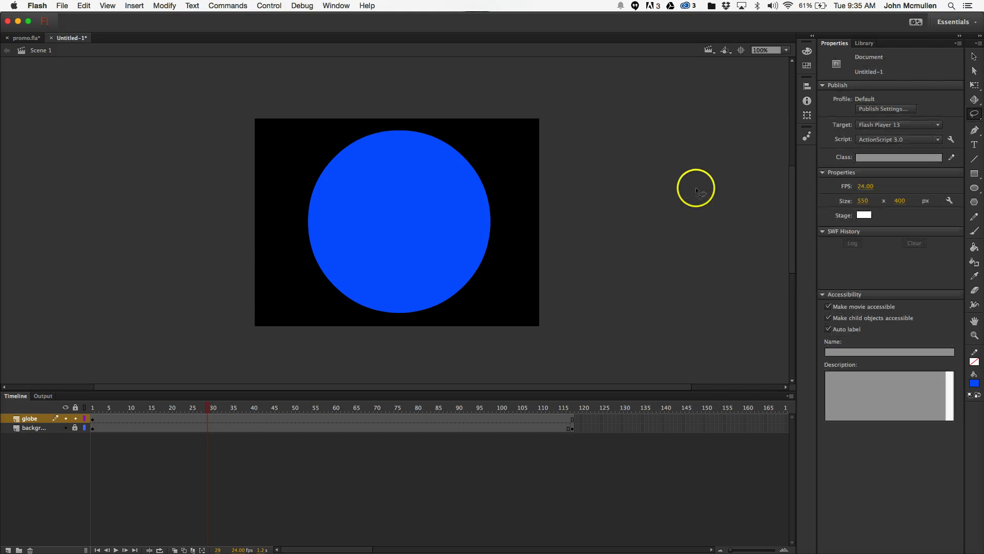
pyautogui.click(975, 115)
pyautogui.moveTo(328, 220); pyautogui.dragTo(347, 249)
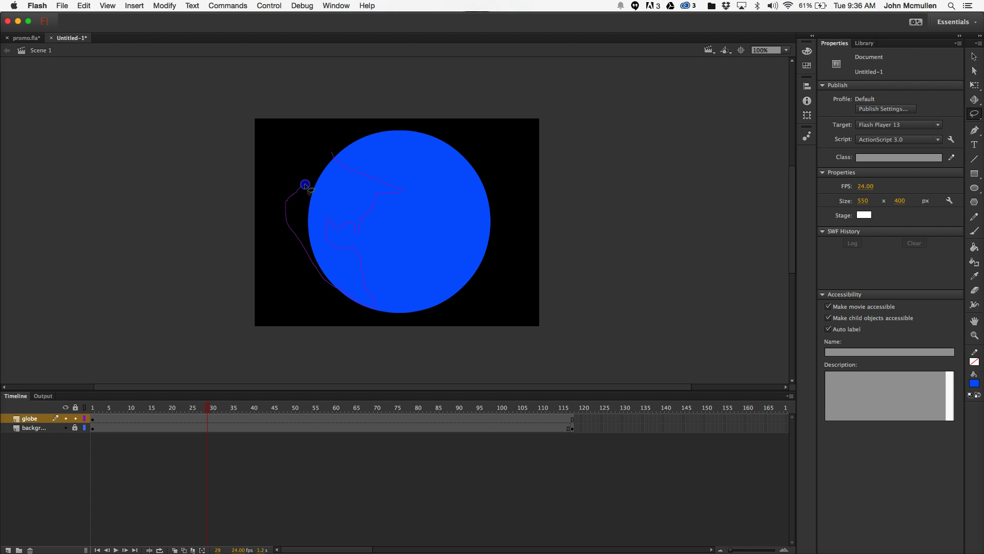
pyautogui.moveTo(324, 159); pyautogui.dragTo(328, 152)
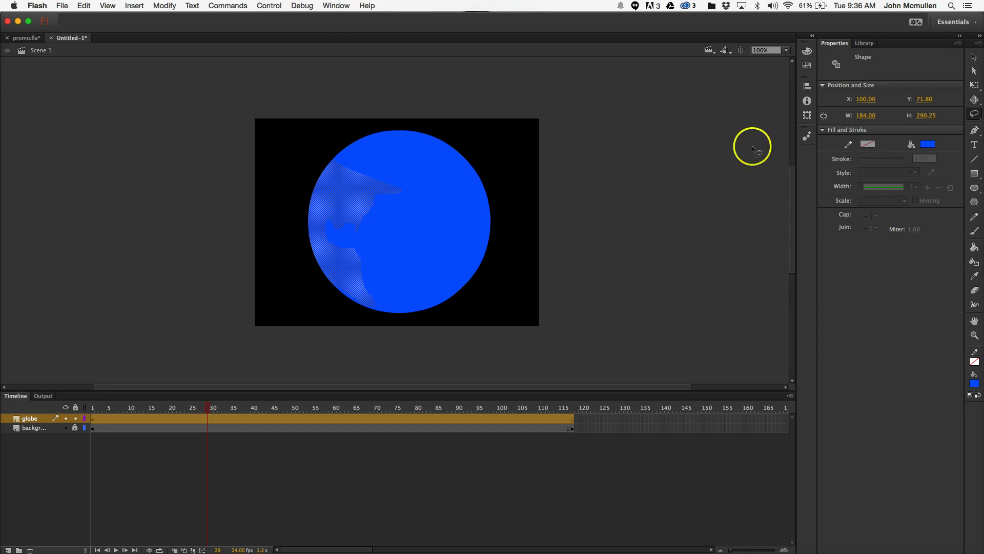
pyautogui.click(933, 146)
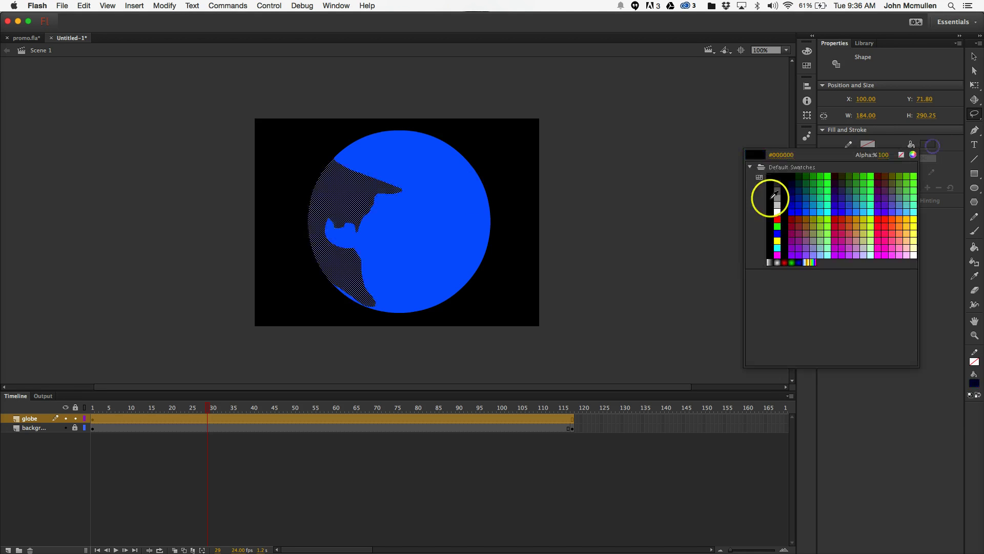
pyautogui.click(806, 194)
pyautogui.click(927, 142)
pyautogui.click(868, 145)
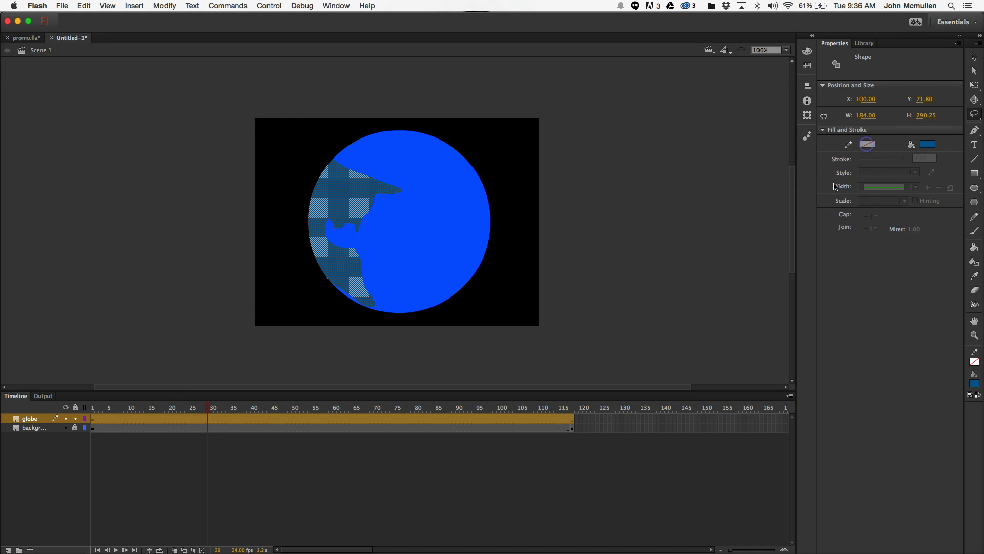
pyautogui.click(930, 144)
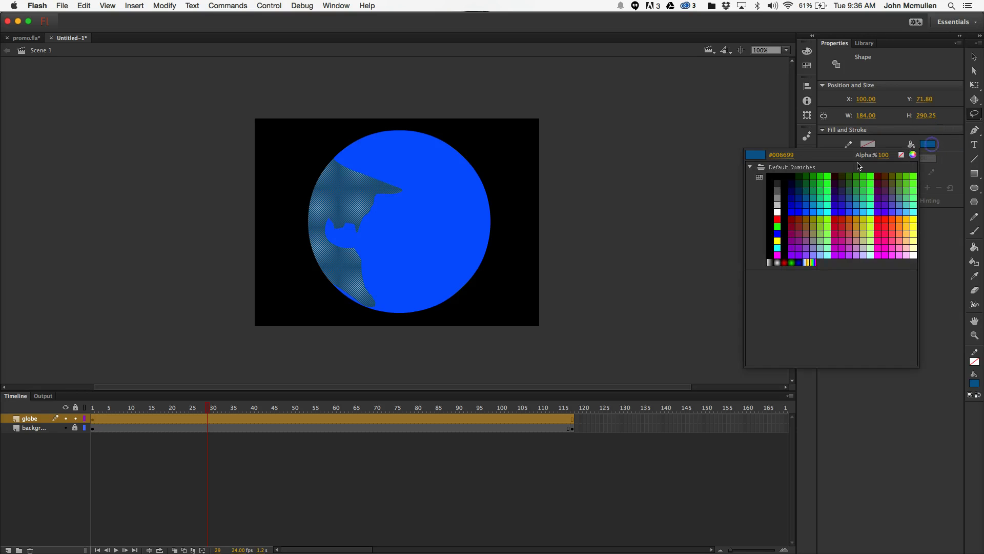
pyautogui.click(814, 184)
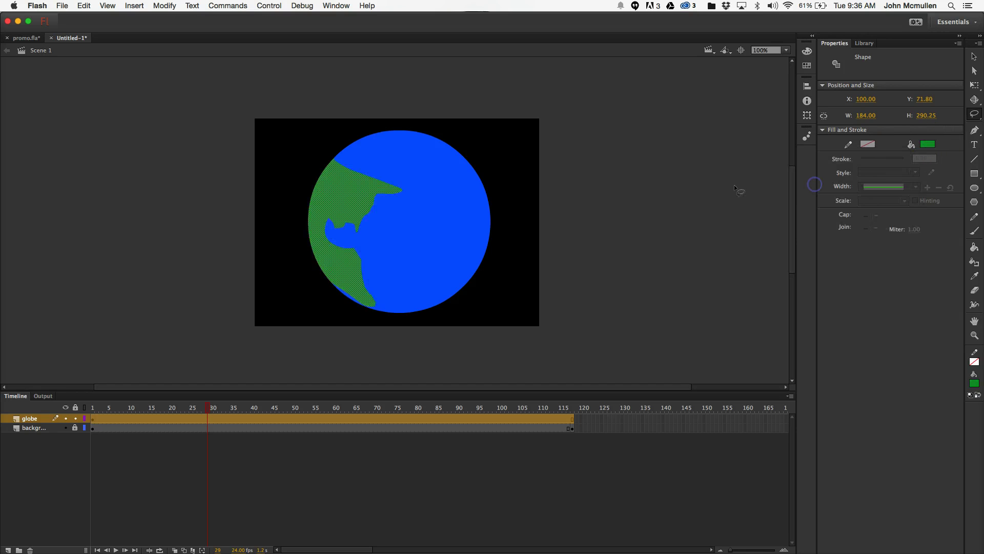
# Lasso a second continent along the globe's right side and fill it with the green sampled from the first continent
pyautogui.moveTo(481, 173); pyautogui.dragTo(425, 186)
pyautogui.moveTo(512, 181); pyautogui.dragTo(487, 169)
pyautogui.click(928, 144)
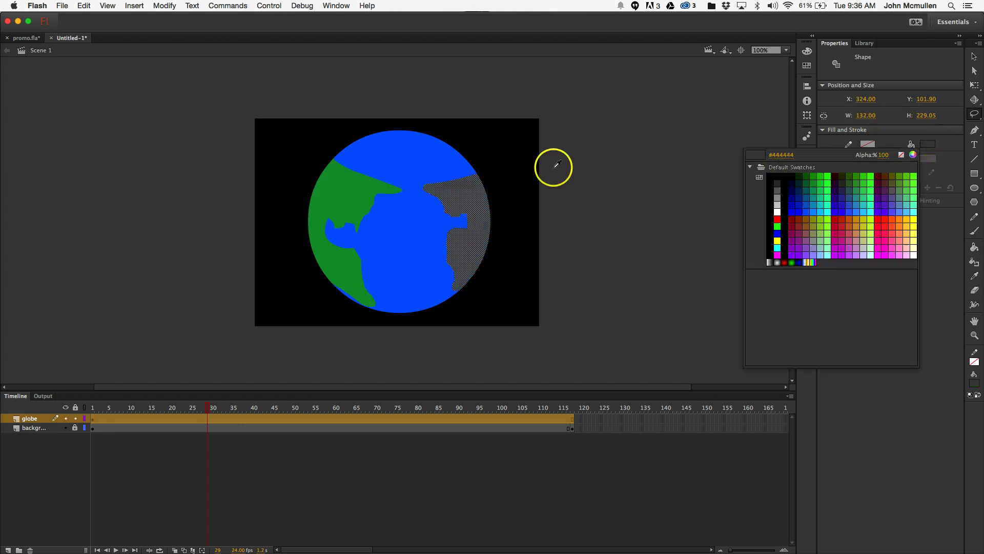
pyautogui.click(320, 193)
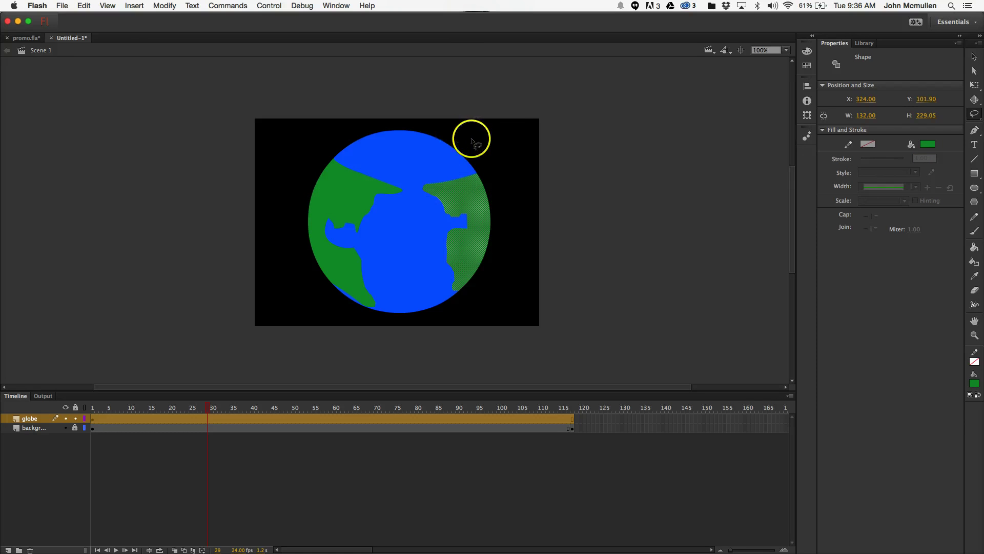
# Lasso a polar cap across the top of the globe and fill it white
pyautogui.moveTo(472, 140); pyautogui.dragTo(341, 145)
pyautogui.moveTo(449, 117); pyautogui.dragTo(473, 129)
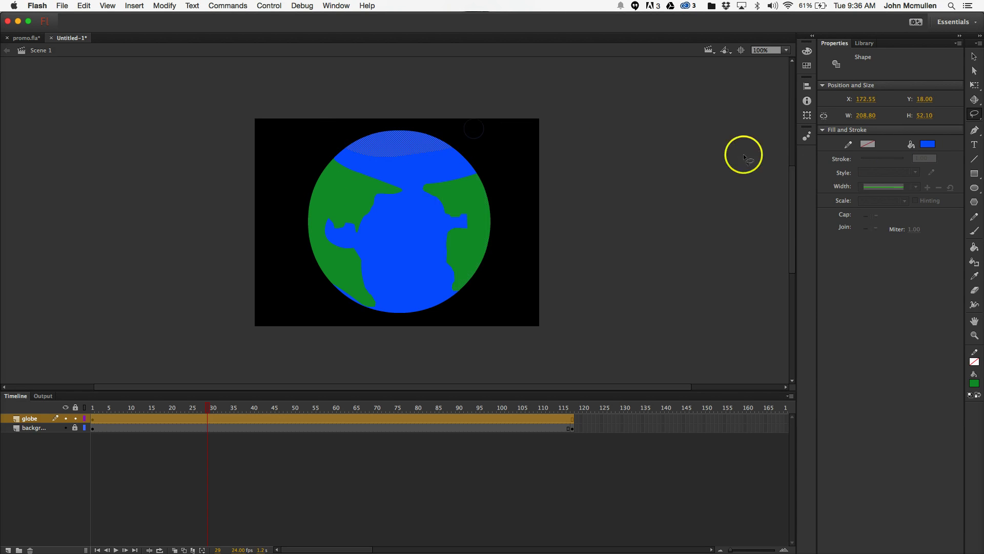
pyautogui.click(928, 144)
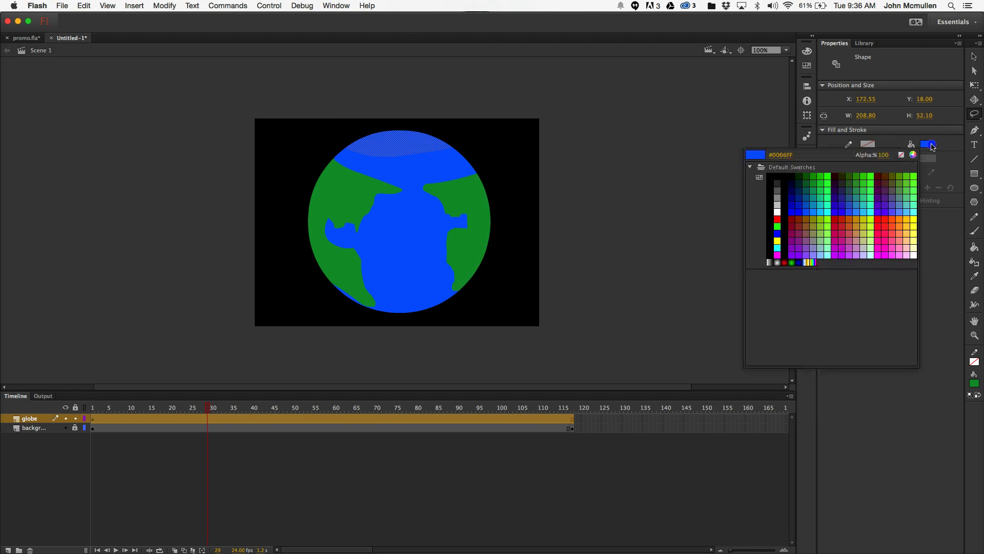
pyautogui.click(778, 211)
# Lasso a small polar cap at the globe's bottom edge and fill it with the white sampled from the top cap
pyautogui.moveTo(444, 303); pyautogui.dragTo(394, 306)
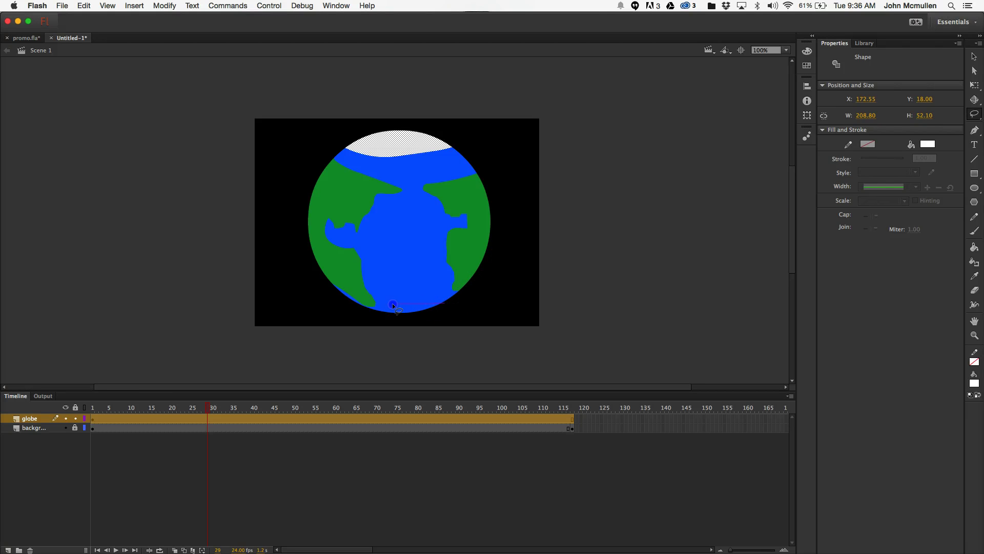
pyautogui.moveTo(455, 318); pyautogui.dragTo(458, 319)
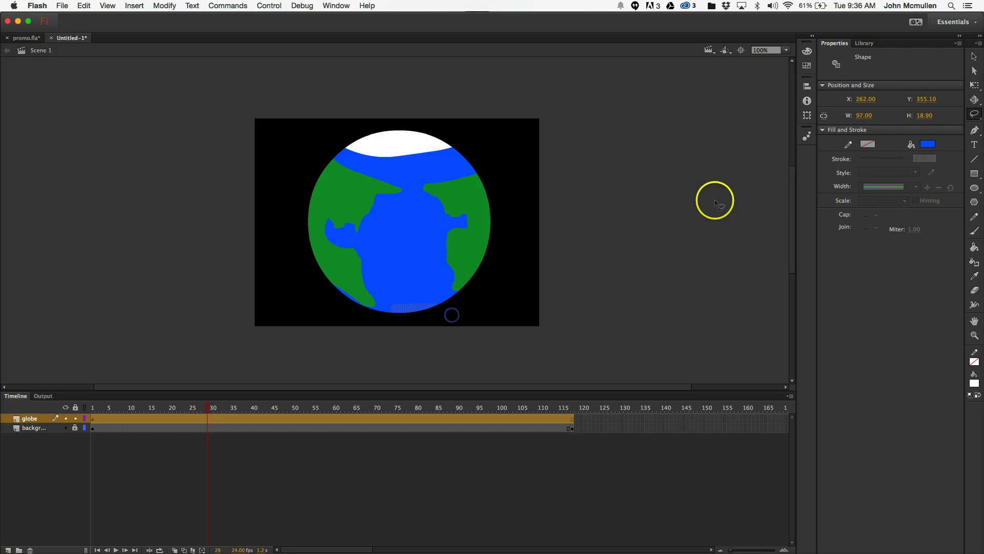
pyautogui.click(927, 144)
pyautogui.click(393, 135)
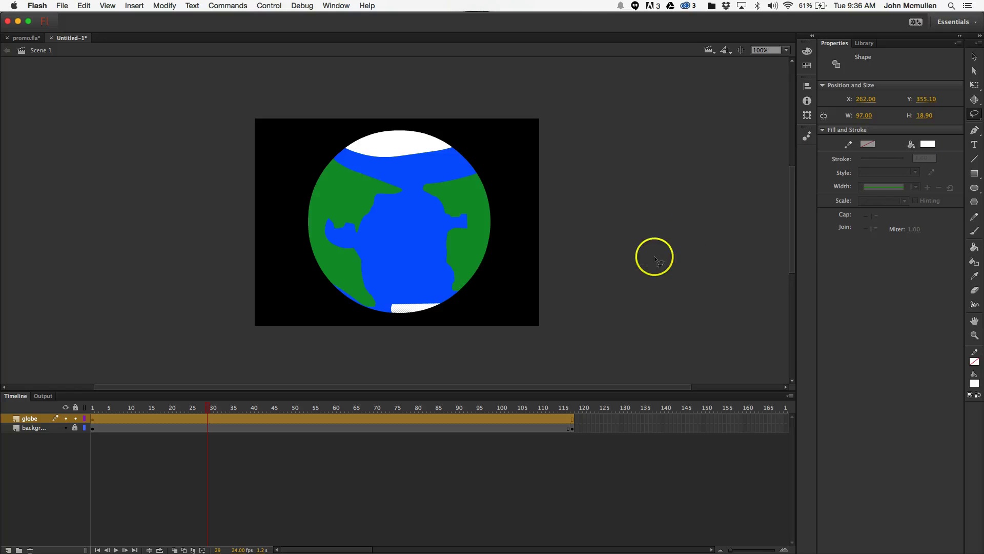
# Lasso a small patch inside the globe's right continent and fill it with the ocean blue (#0066FF) sampled from the globe
pyautogui.press('v')
pyautogui.click(622, 260)
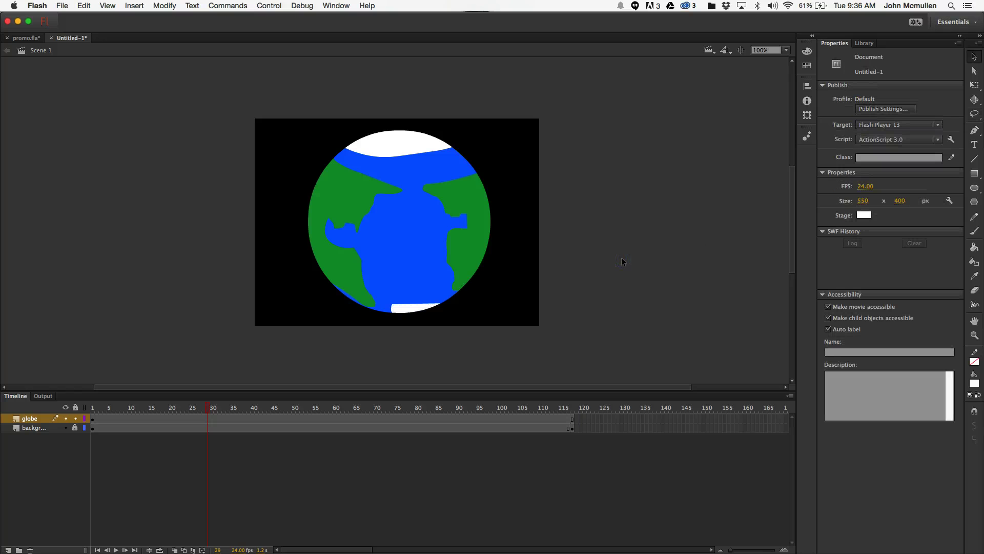
pyautogui.click(436, 229)
pyautogui.press('l')
pyautogui.click(518, 158)
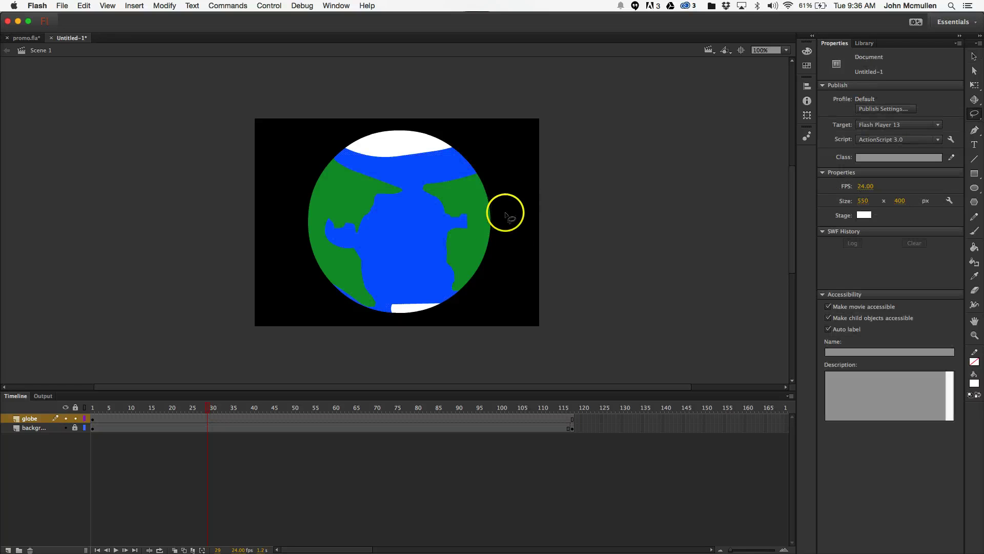
pyautogui.moveTo(478, 217); pyautogui.dragTo(494, 222)
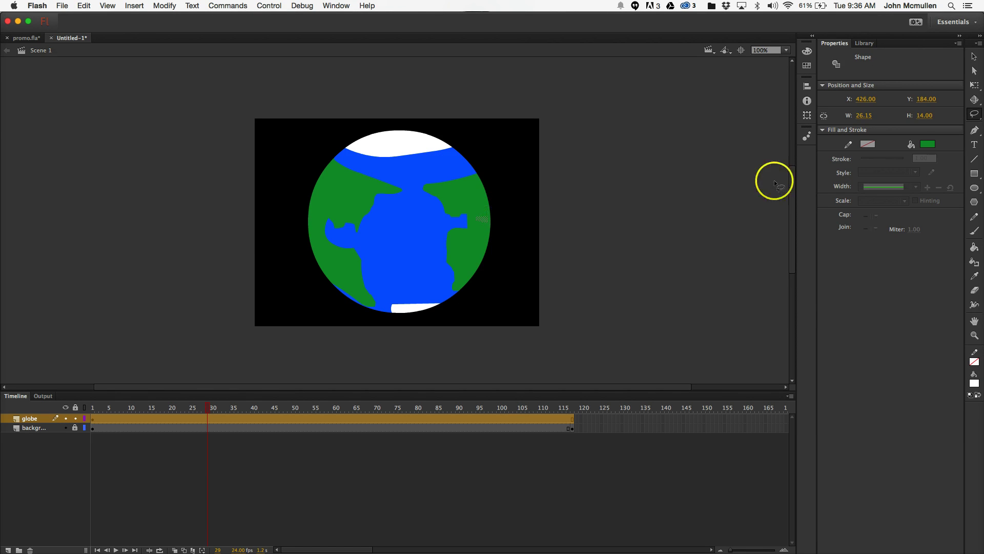
pyautogui.click(931, 147)
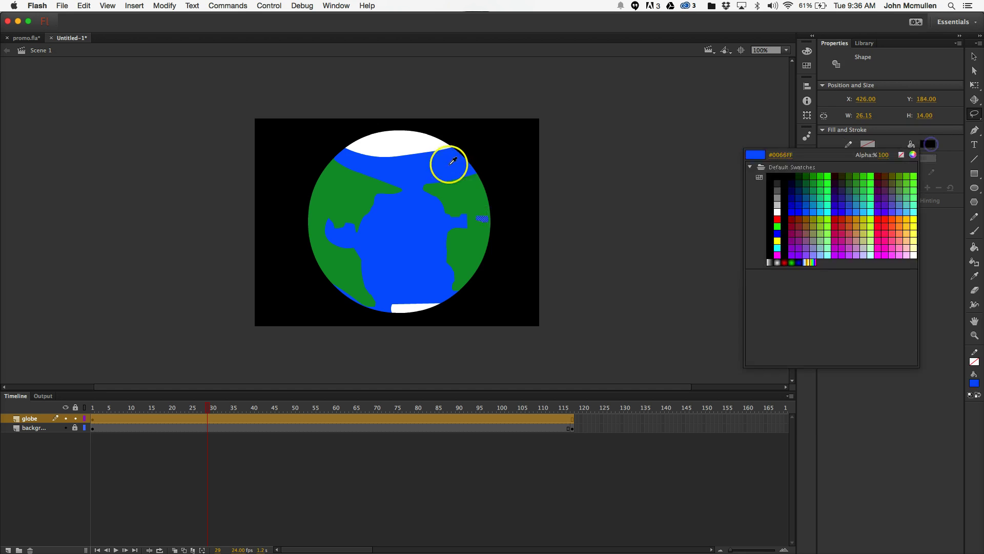
pyautogui.click(450, 163)
pyautogui.click(661, 196)
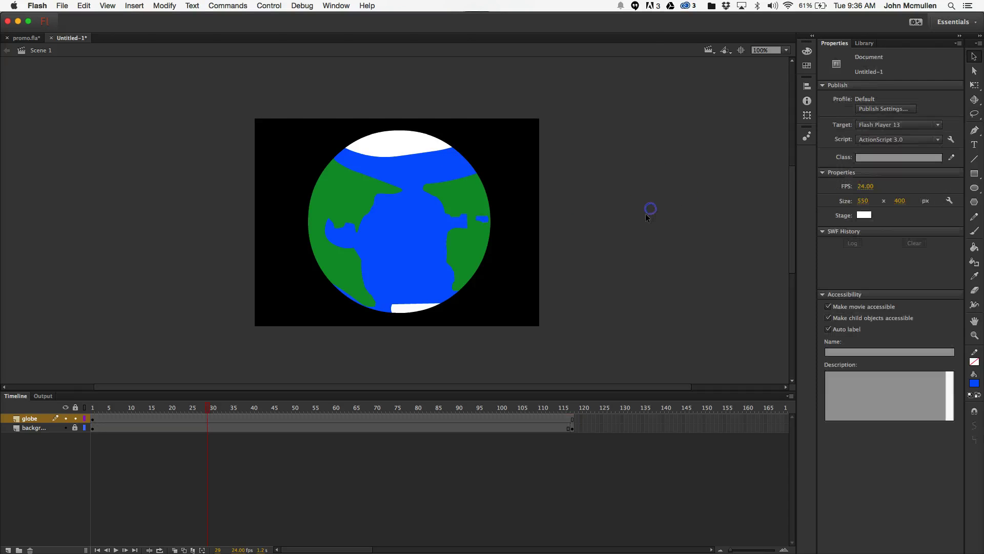
# Draw a blue oval primitive about 317 px in diameter and place it on the pasteboard beside the black stage
pyautogui.press('o')
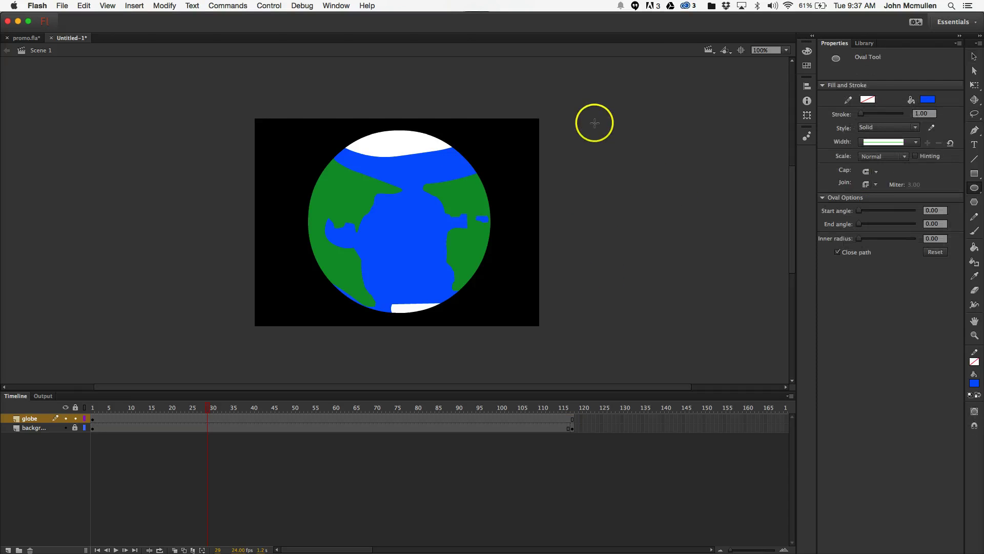
pyautogui.press('o')
pyautogui.moveTo(488, 147)
pyautogui.mouseDown()
pyautogui.moveTo(643, 257)
pyautogui.moveTo(688, 126)
pyautogui.mouseUp()
pyautogui.press('v')
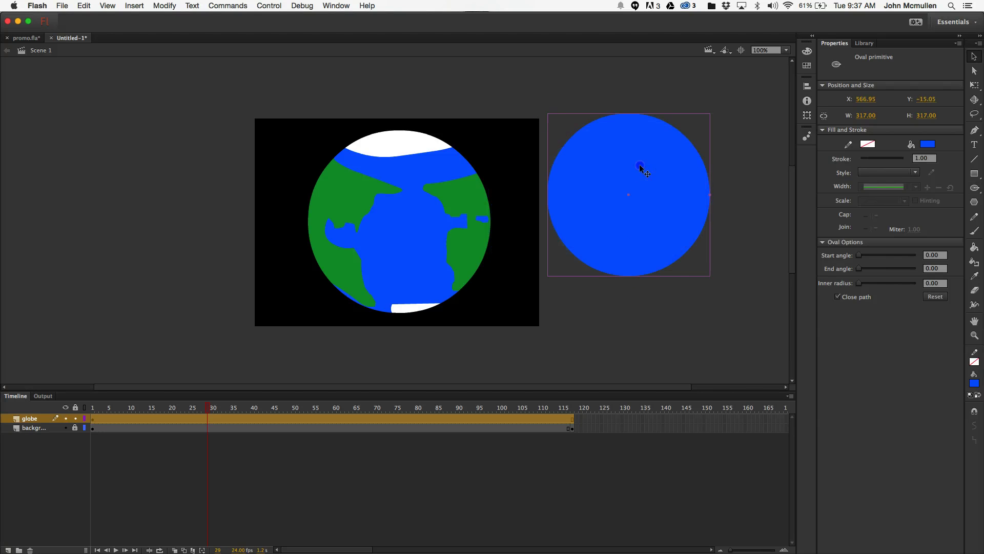
pyautogui.moveTo(639, 164); pyautogui.dragTo(635, 211)
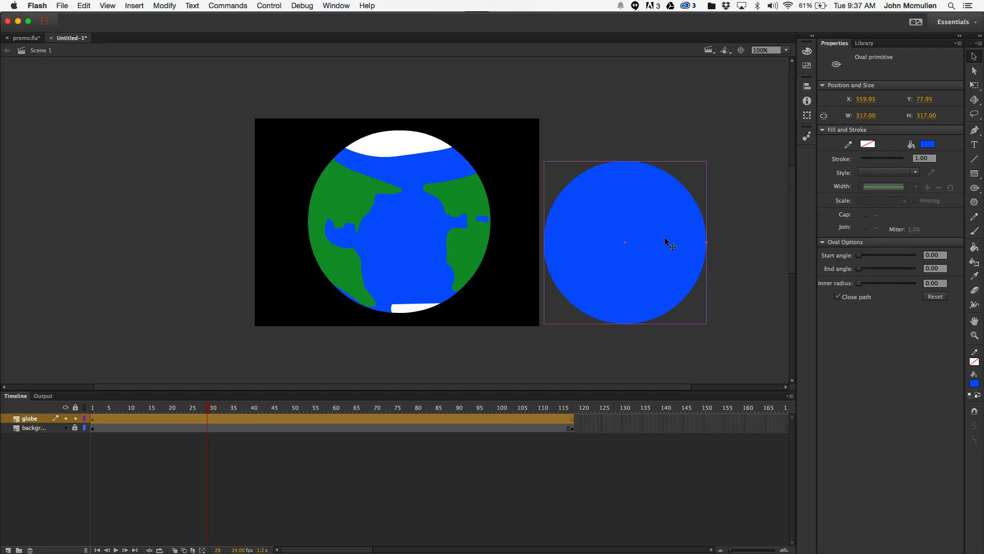
# Break the oval primitive beside the stage apart into a plain shape and delete it
pyautogui.press('super+b')
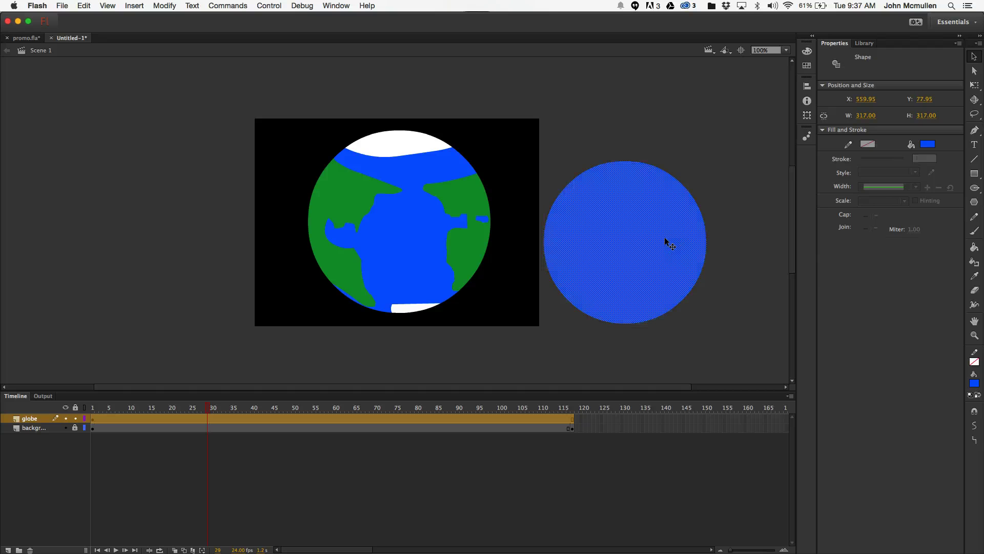
pyautogui.click(675, 169)
pyautogui.click(667, 217)
pyautogui.press('Delete')
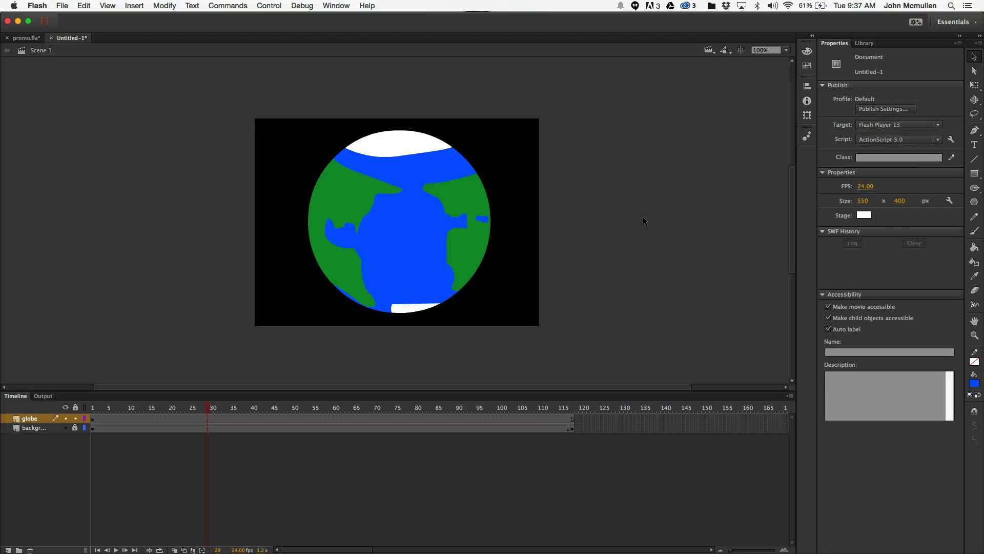
pyautogui.press('o')
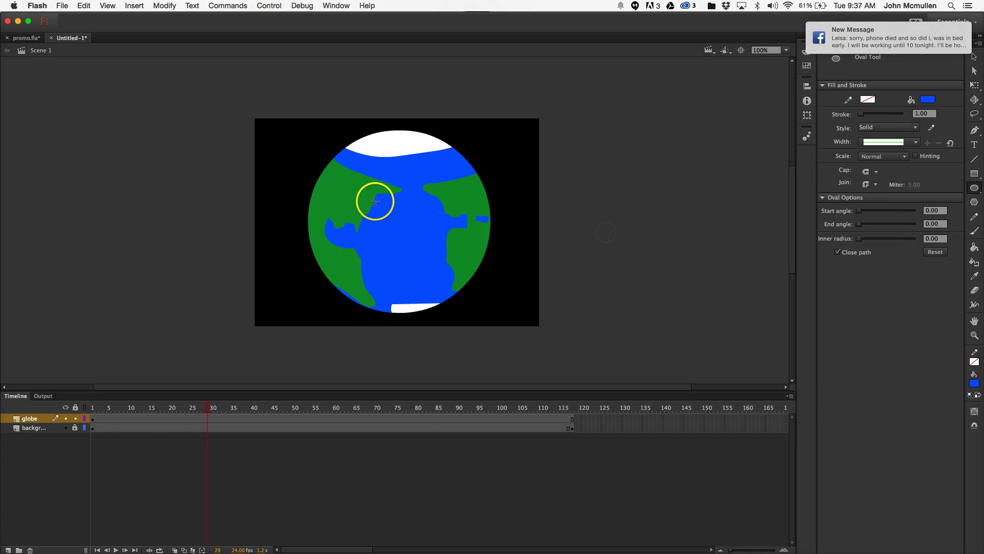
pyautogui.press('v')
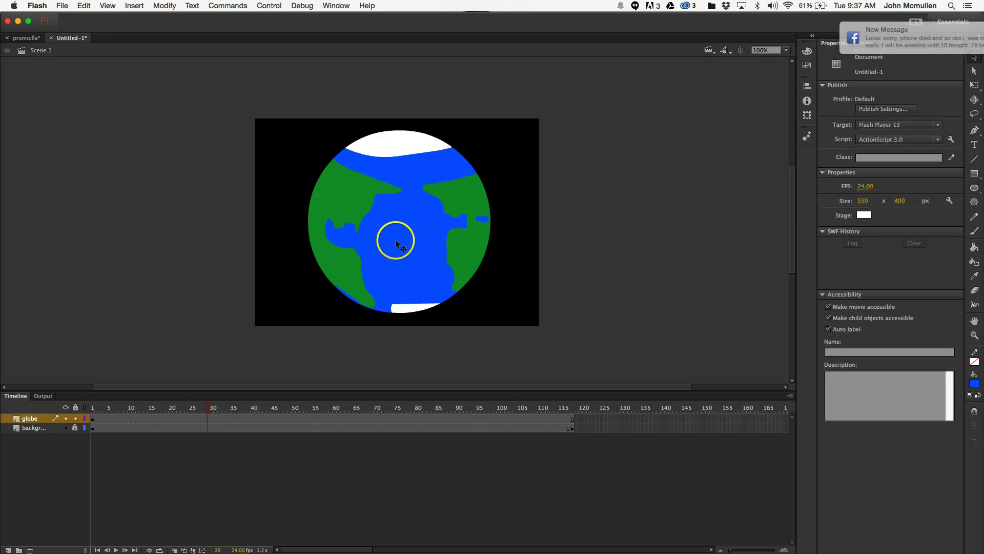
# Scrub promo.fla back to frame 1 to examine how its earth is animated, and return to the untitled document
pyautogui.click(26, 38)
pyautogui.moveTo(309, 399); pyautogui.dragTo(92, 407)
pyautogui.click(69, 38)
# Select the complete globe drawing and convert it to a movie clip symbol named earth
pyautogui.moveTo(253, 80)
pyautogui.mouseDown()
pyautogui.moveTo(444, 285)
pyautogui.moveTo(533, 363)
pyautogui.mouseUp()
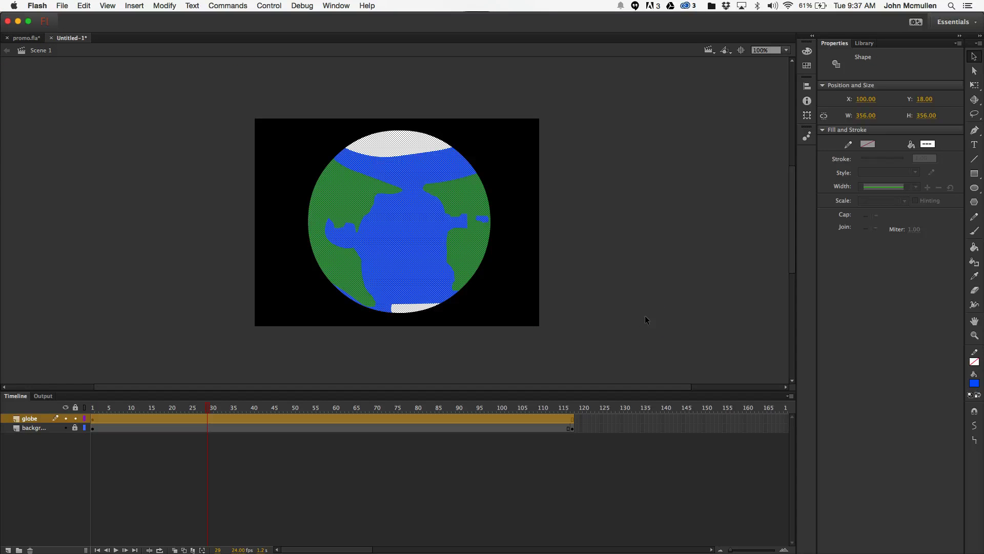
pyautogui.rightClick(426, 246)
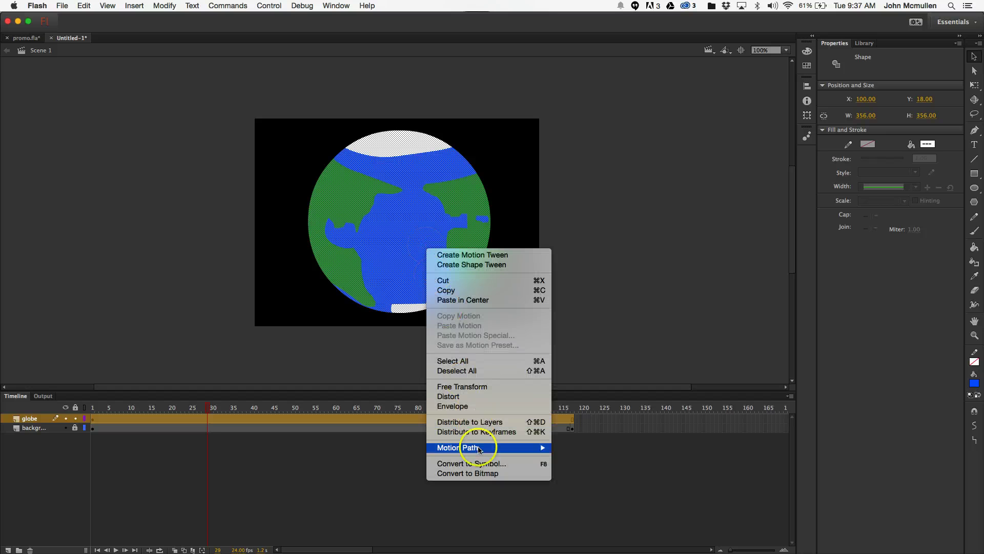
pyautogui.click(471, 464)
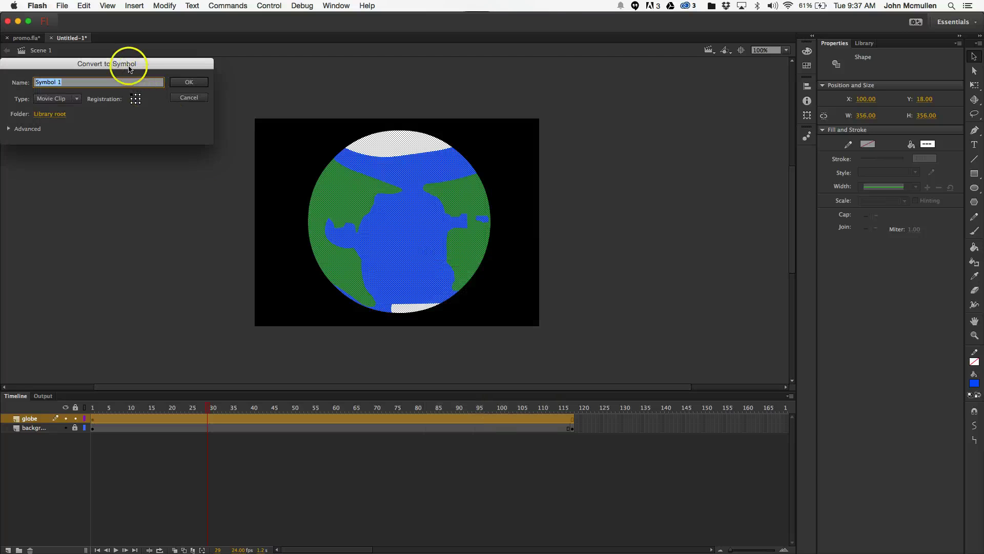
pyautogui.moveTo(125, 64); pyautogui.dragTo(289, 109)
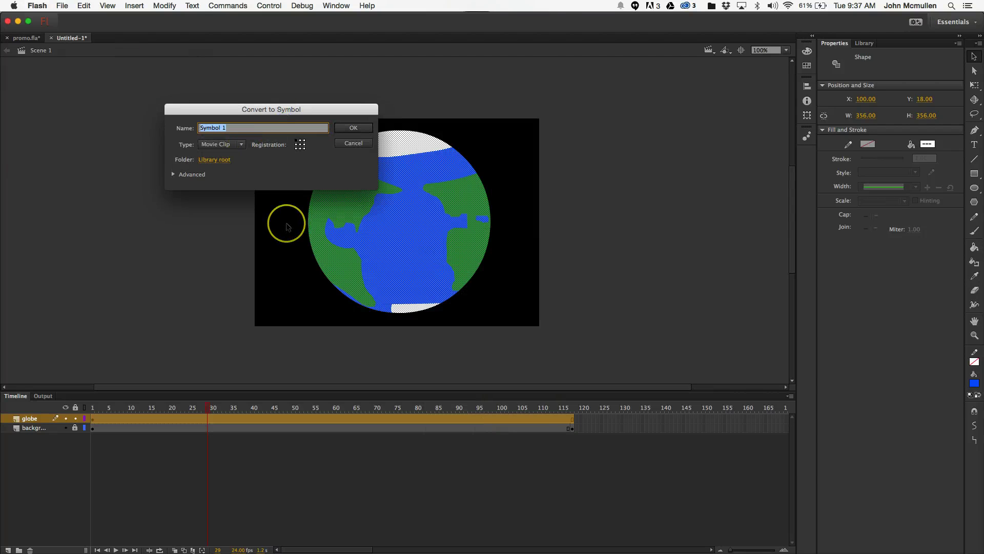
pyautogui.write('earth')
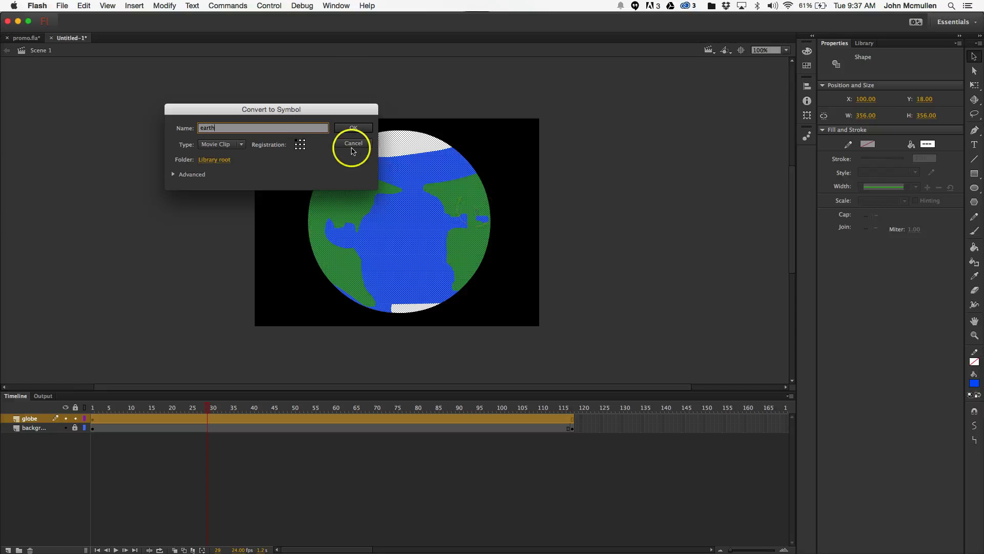
pyautogui.click(351, 129)
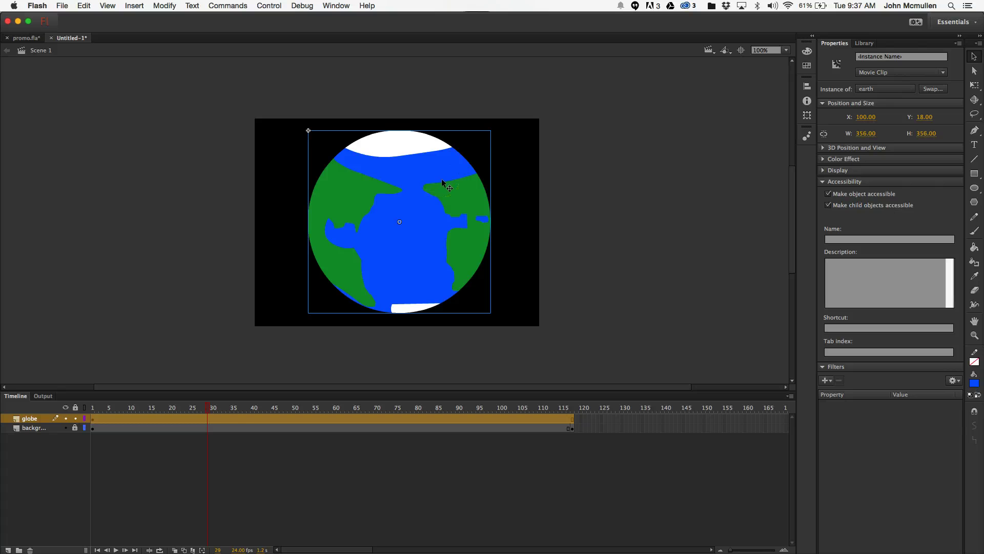
# Create a motion tween on the globe layer and shrink the earth around its centre to about 8 × 8 px at frame 1
pyautogui.rightClick(394, 215)
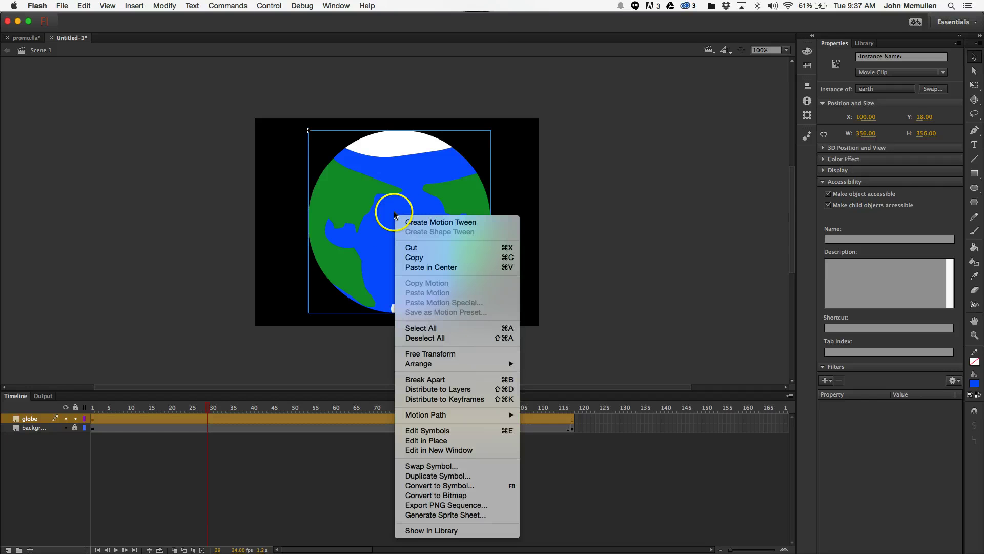
pyautogui.press('Return')
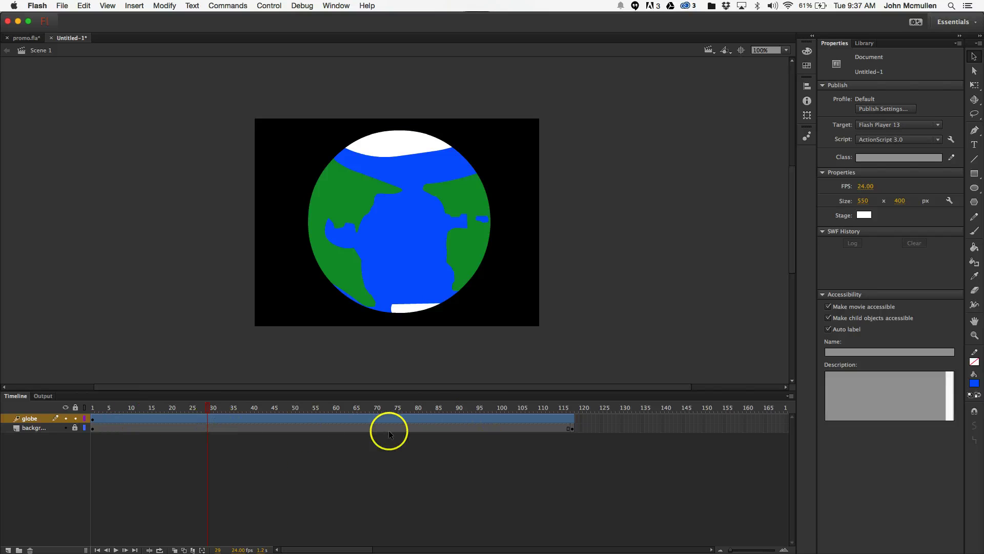
pyautogui.moveTo(208, 407); pyautogui.dragTo(99, 404)
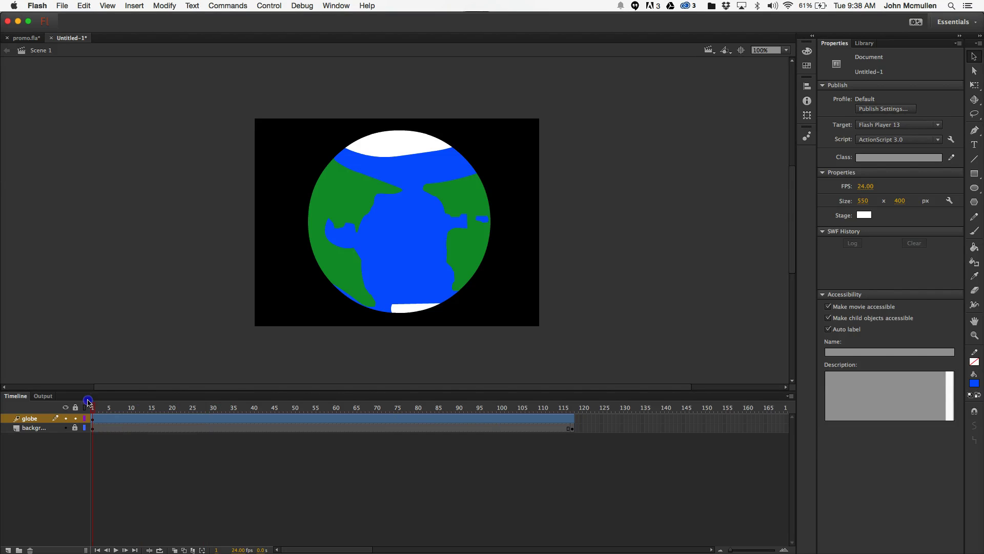
pyautogui.click(415, 240)
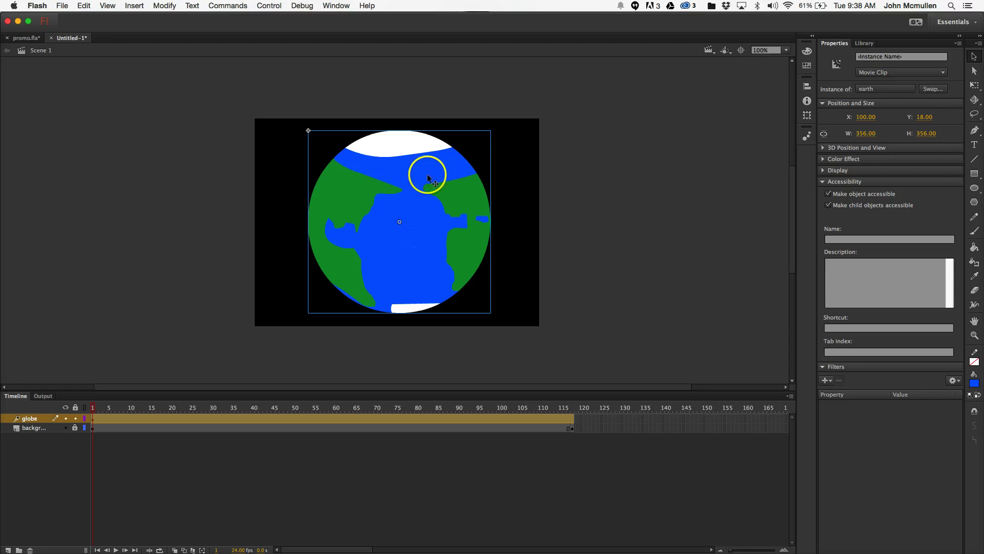
pyautogui.press('q')
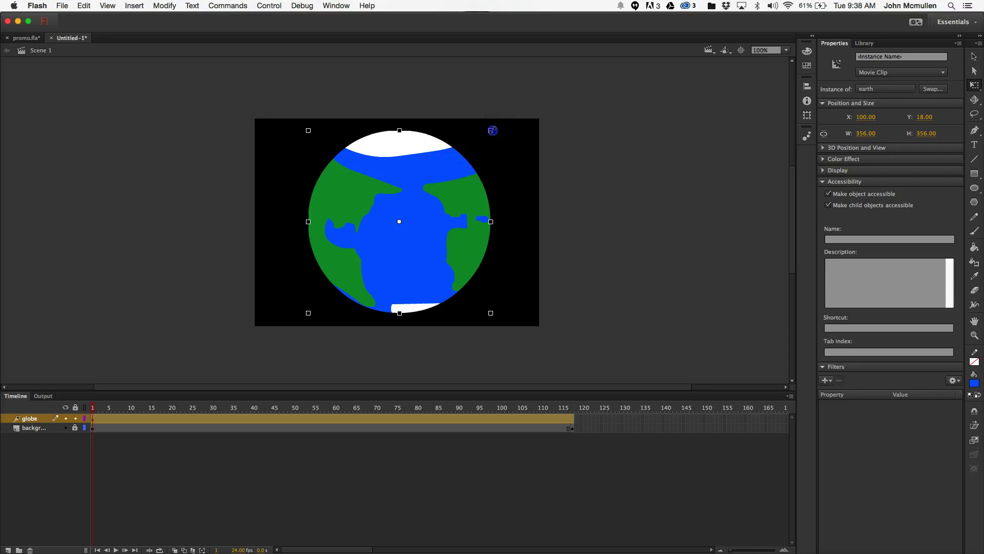
pyautogui.moveTo(493, 130); pyautogui.dragTo(415, 215)
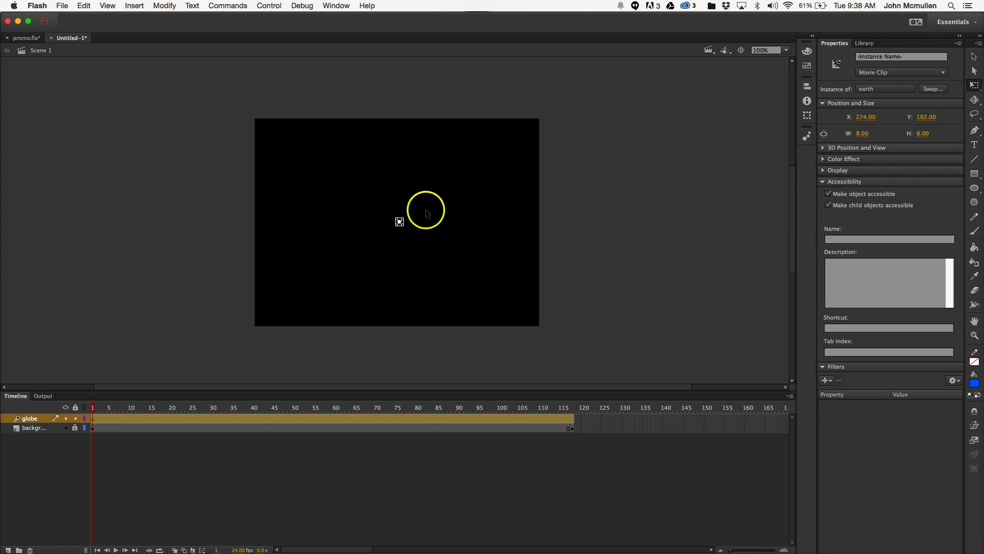
# At frame 117, enlarge the earth to about 316 × 316 px and rotate it clockwise, and check it against the wedges at frame 118
pyautogui.click(102, 408)
pyautogui.moveTo(102, 409); pyautogui.dragTo(229, 414)
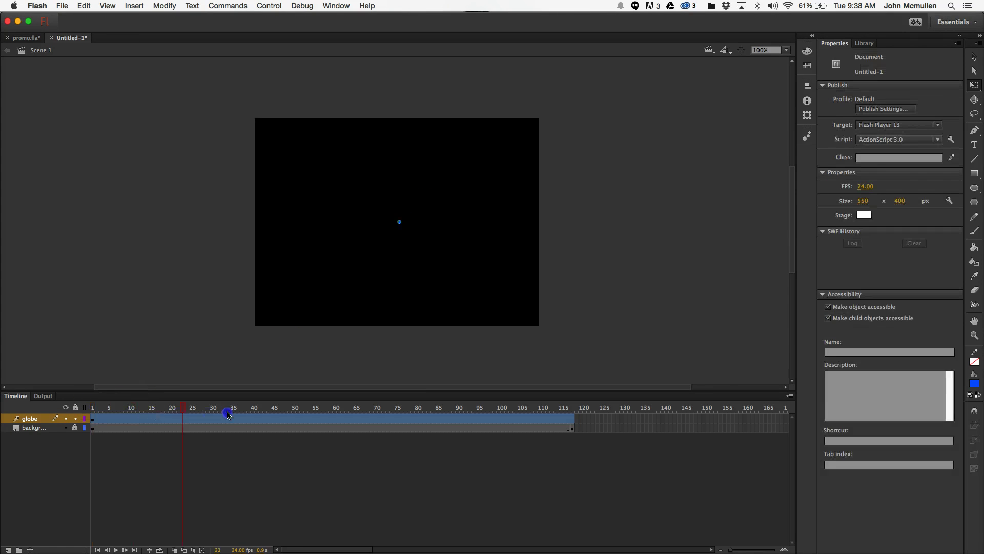
pyautogui.click(570, 429)
pyautogui.click(573, 409)
pyautogui.click(568, 409)
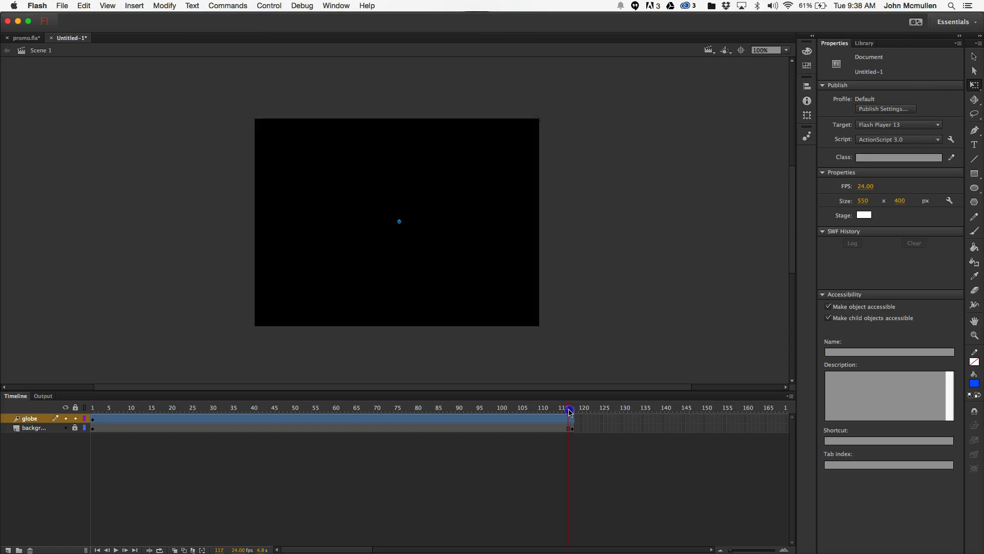
pyautogui.click(428, 264)
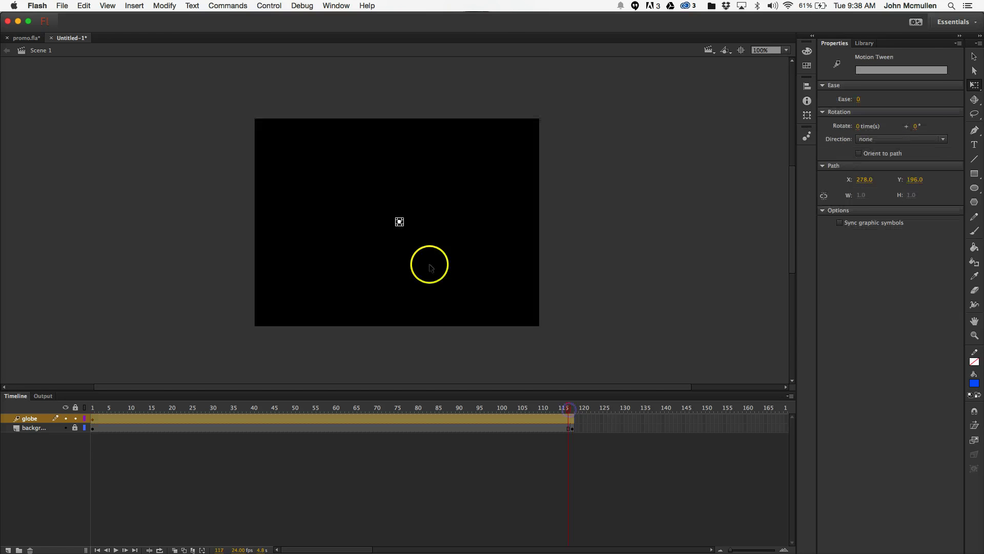
pyautogui.click(407, 216)
pyautogui.click(407, 215)
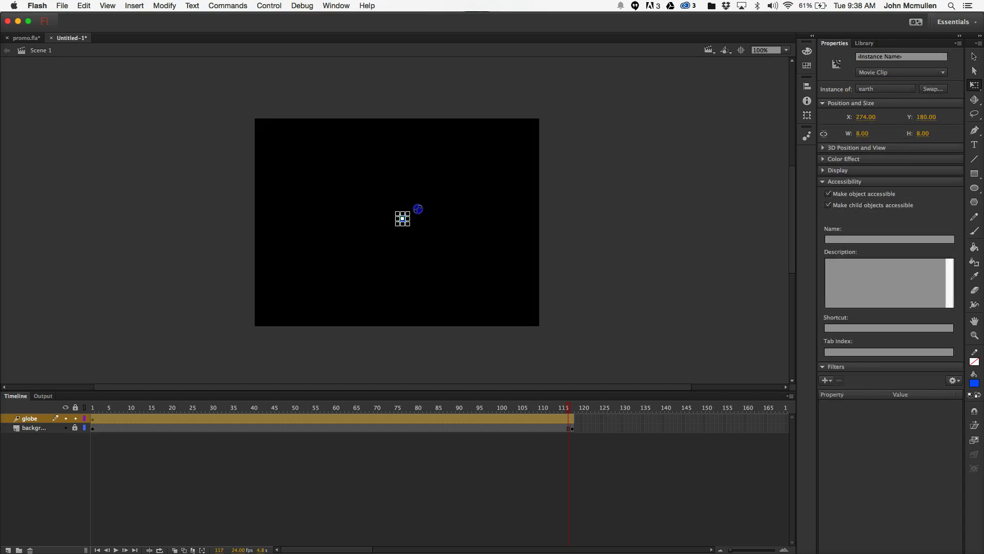
pyautogui.moveTo(419, 207); pyautogui.dragTo(549, 135)
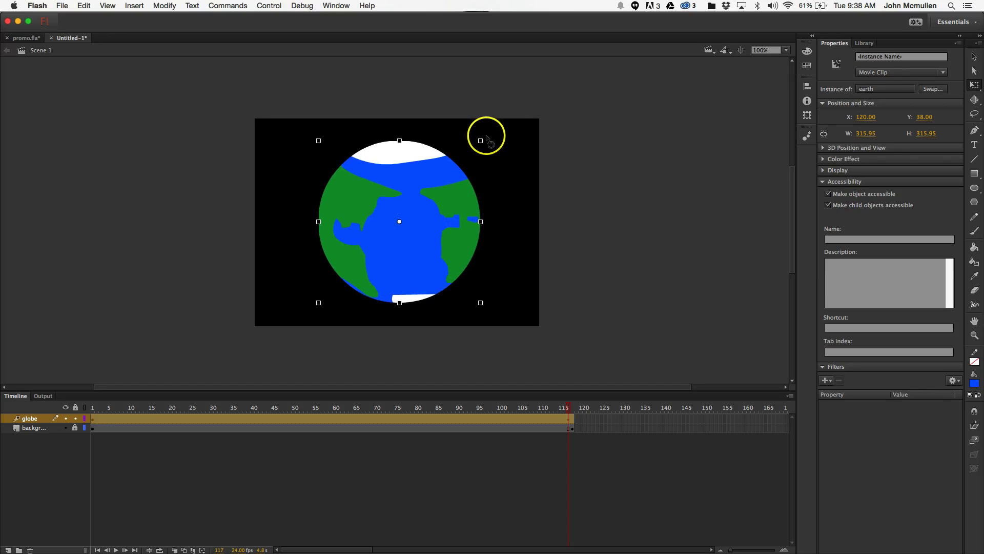
pyautogui.moveTo(488, 137); pyautogui.dragTo(493, 183)
pyautogui.moveTo(567, 408); pyautogui.dragTo(604, 466)
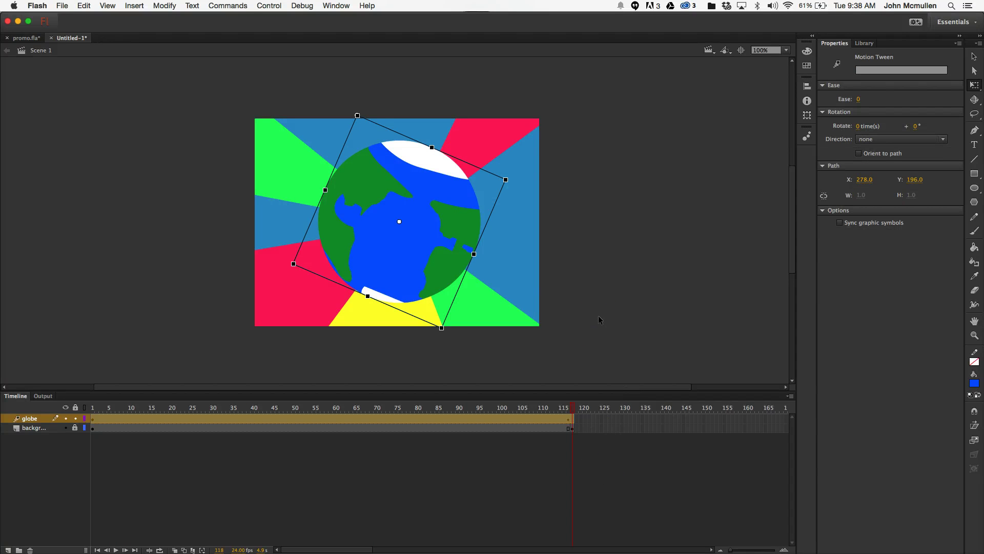
pyautogui.click(584, 325)
pyautogui.click(475, 352)
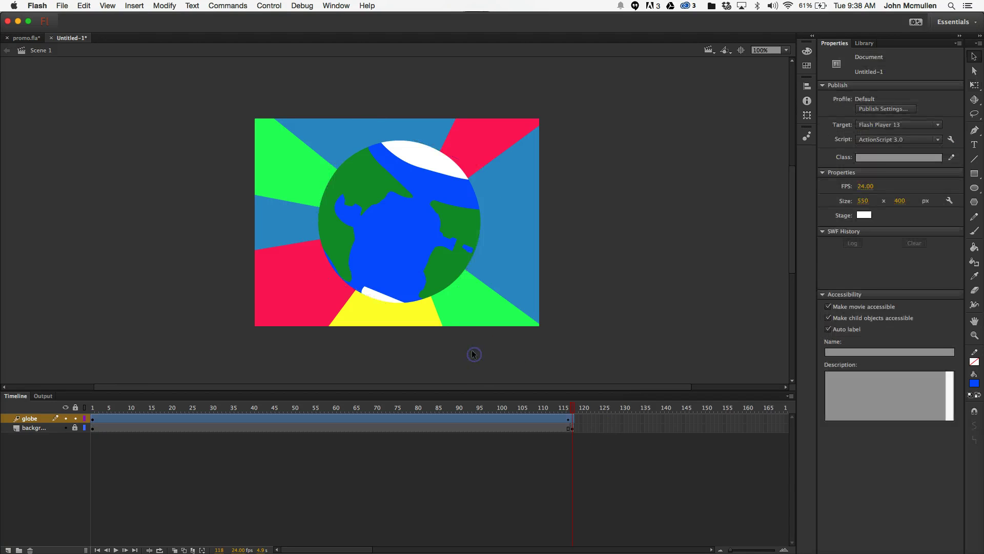
# Open the earth symbol for in-place editing and select all of its artwork
pyautogui.click(377, 302)
pyautogui.click(393, 277)
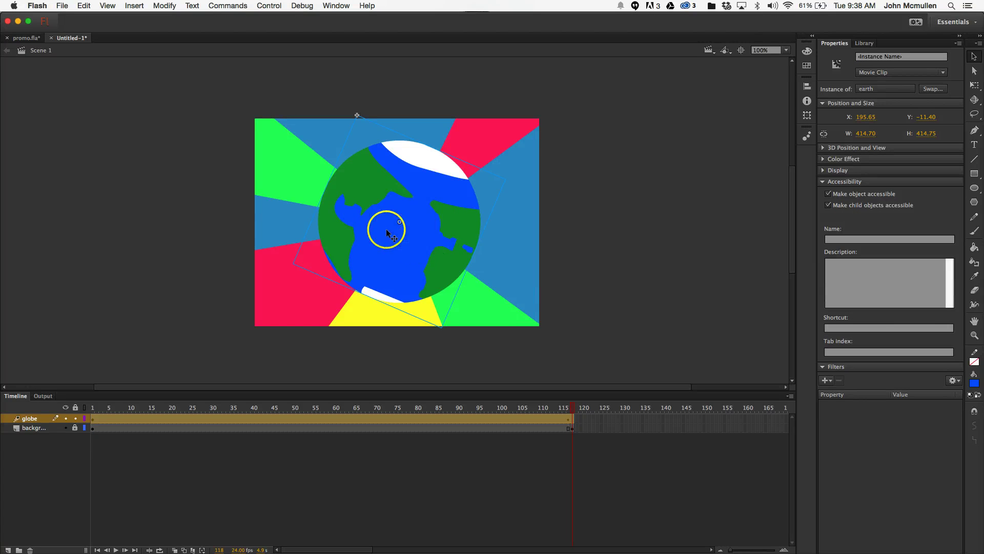
pyautogui.doubleClick(388, 233)
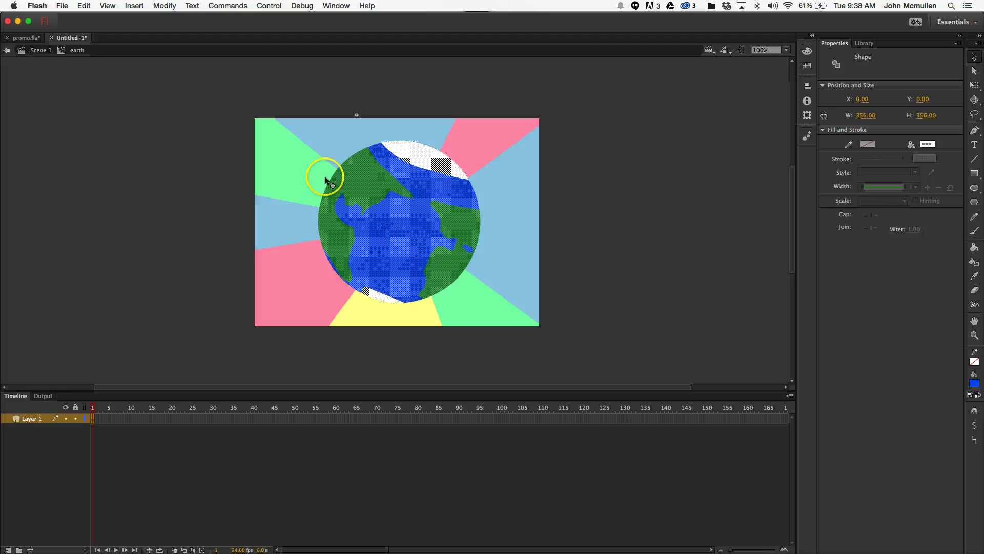
pyautogui.moveTo(225, 84); pyautogui.dragTo(589, 373)
pyautogui.moveTo(226, 100); pyautogui.dragTo(684, 416)
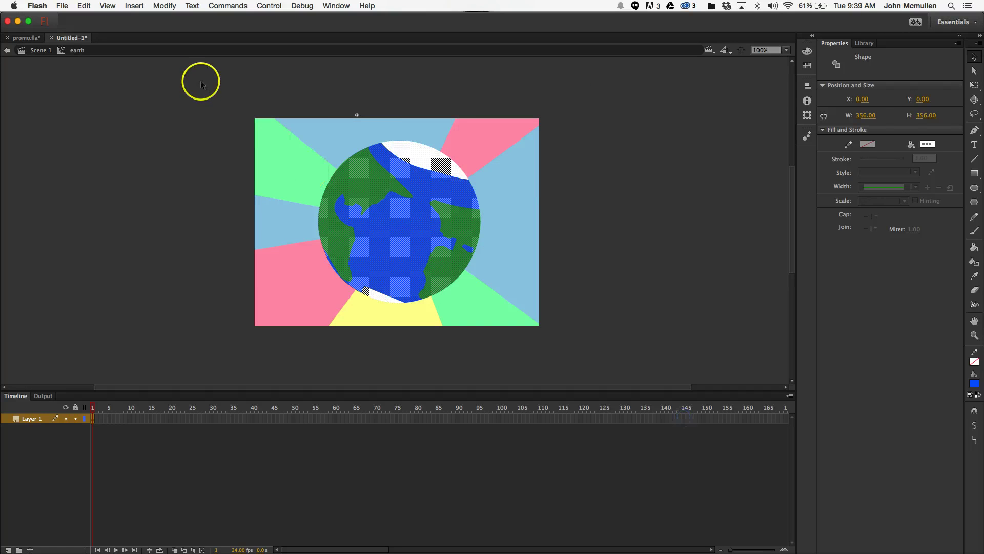
pyautogui.moveTo(201, 84); pyautogui.dragTo(591, 355)
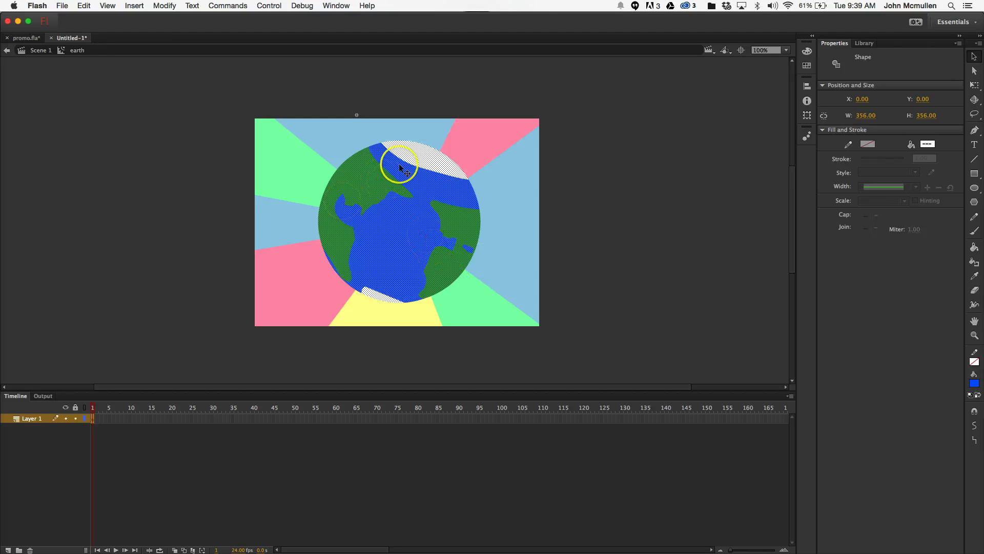
# Return to the main scene, lock the globe layer and add a new layer named donut above it
pyautogui.doubleClick(571, 198)
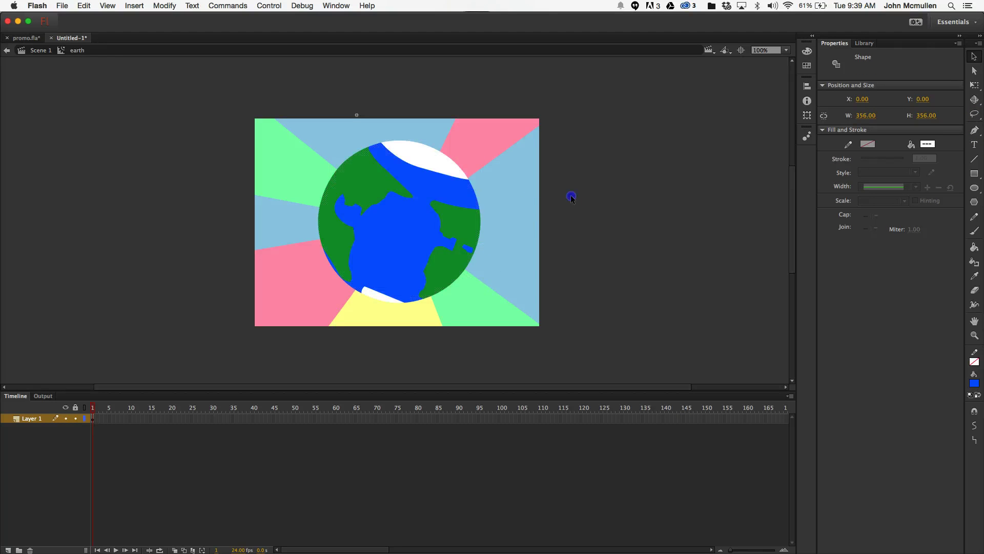
pyautogui.click(571, 198)
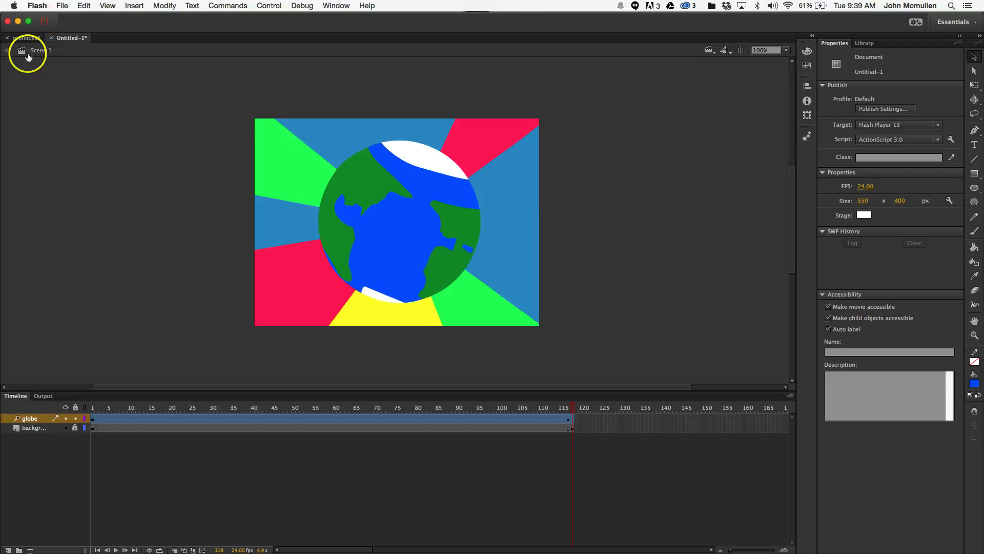
pyautogui.click(432, 233)
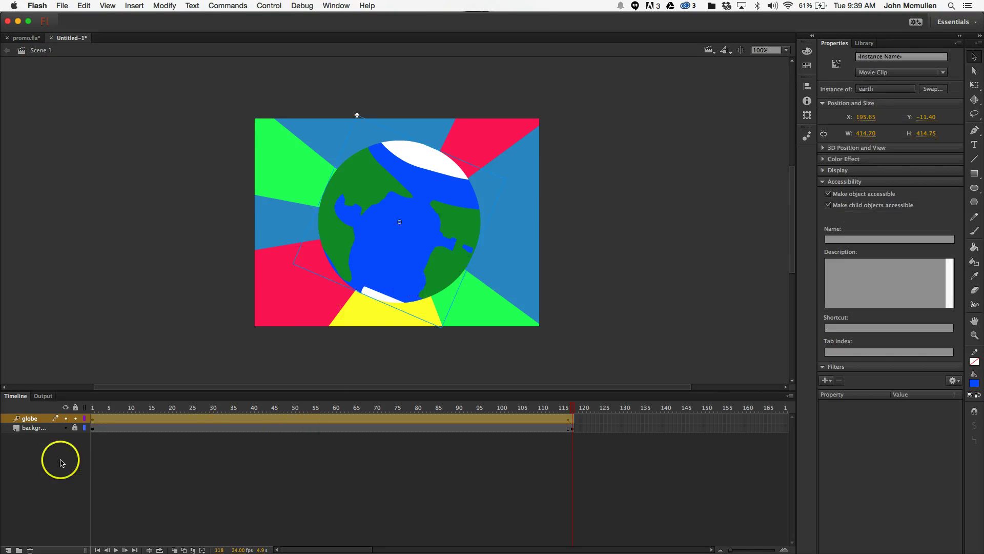
pyautogui.click(75, 418)
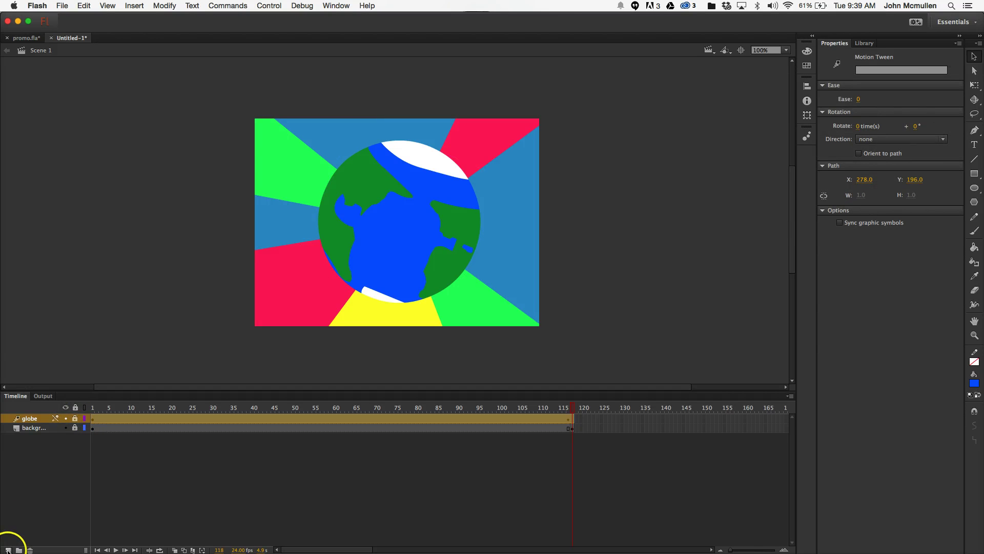
pyautogui.click(8, 550)
pyautogui.doubleClick(36, 419)
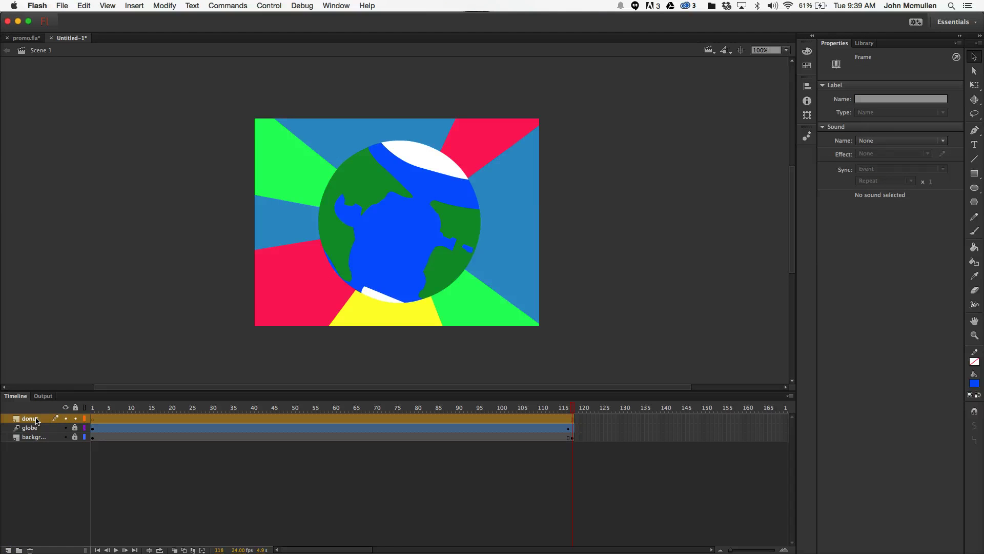
# Paste the globe artwork onto the donut layer, scale it to about 320 × 320 px and position it over the earth at frame 118
pyautogui.click(267, 316)
pyautogui.press('super+v')
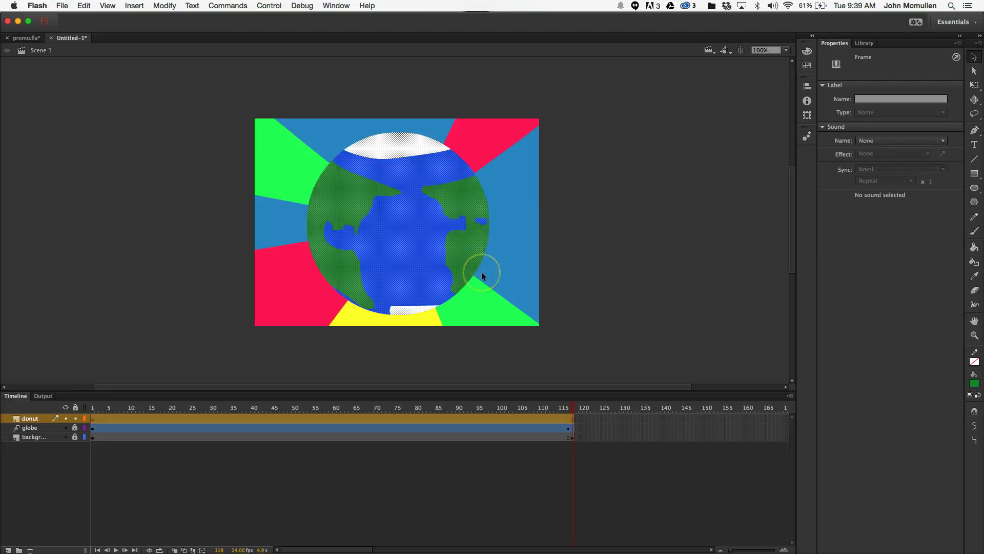
pyautogui.moveTo(419, 249)
pyautogui.mouseDown()
pyautogui.moveTo(444, 274)
pyautogui.moveTo(431, 259)
pyautogui.mouseUp()
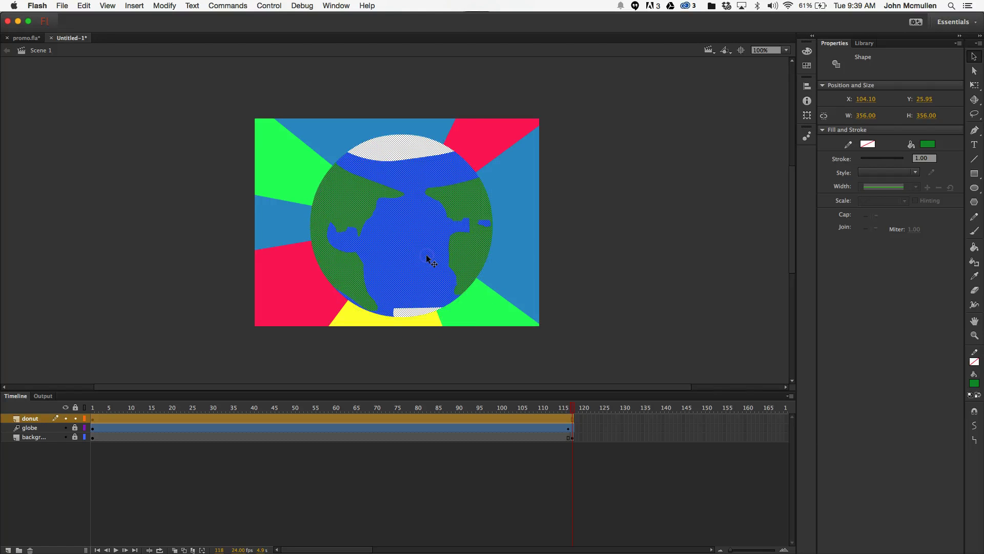
pyautogui.press('q')
pyautogui.moveTo(493, 134); pyautogui.dragTo(475, 152)
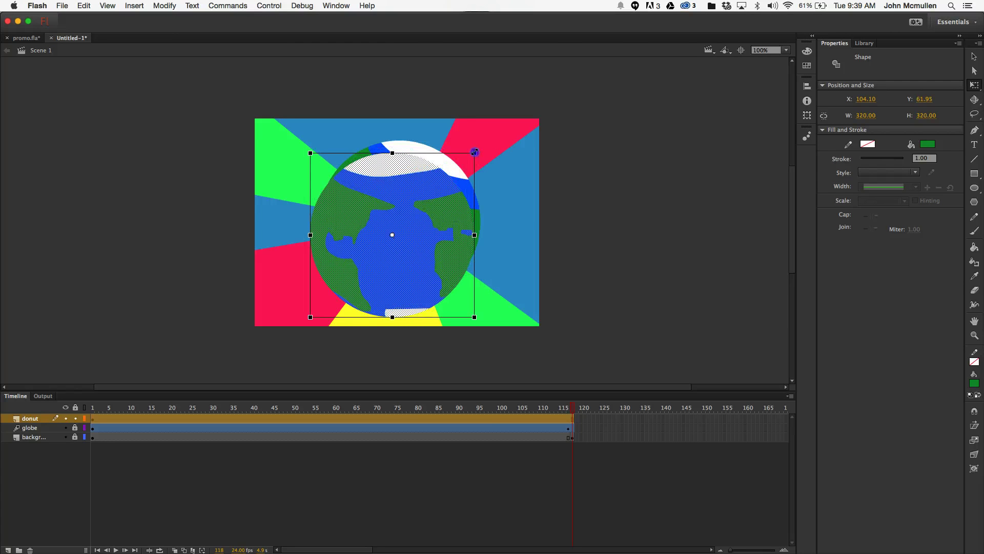
pyautogui.press('v')
pyautogui.moveTo(429, 204); pyautogui.dragTo(437, 194)
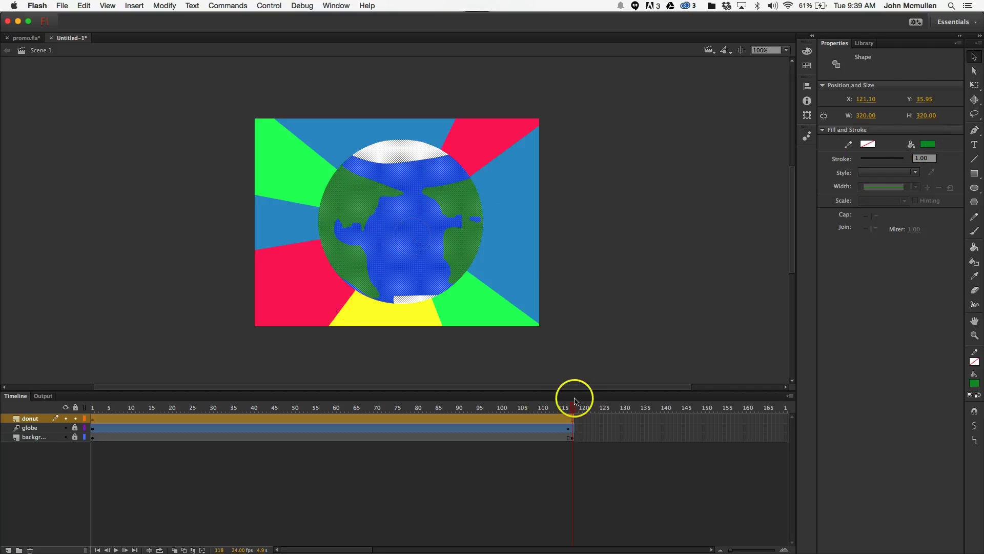
pyautogui.moveTo(570, 408); pyautogui.dragTo(660, 424)
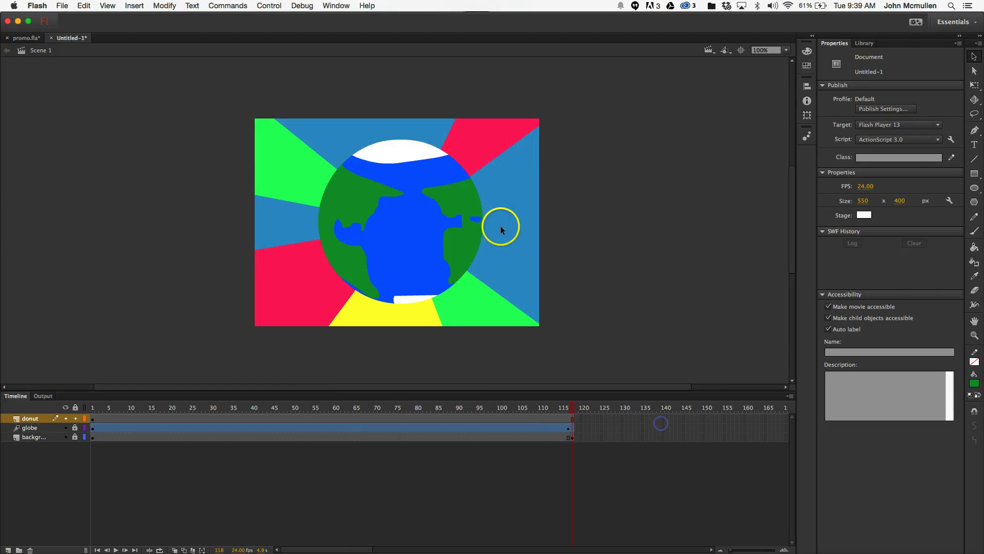
# Fill all of the pasted globe artwork with one flat olive colour and check that it selects as a single disc
pyautogui.click(410, 230)
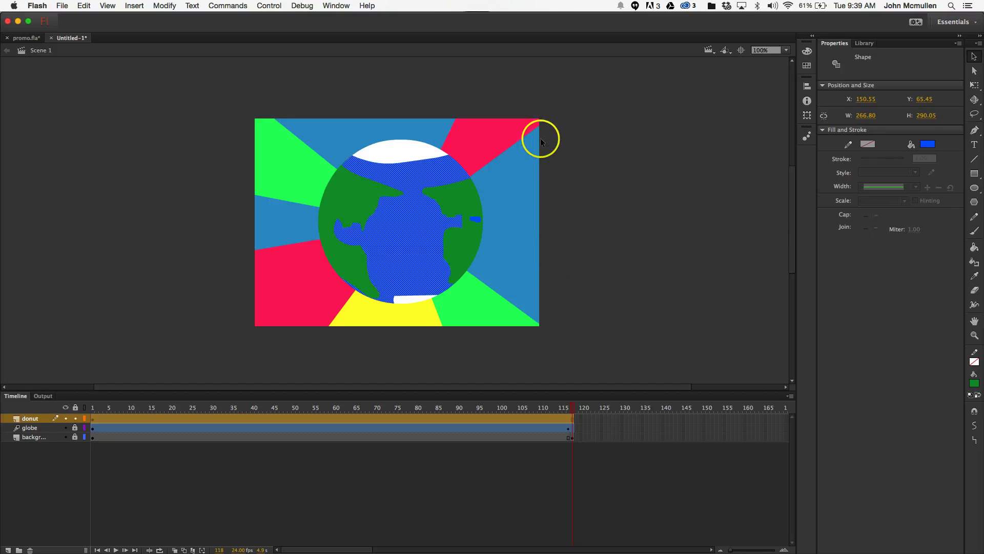
pyautogui.moveTo(550, 109); pyautogui.dragTo(216, 361)
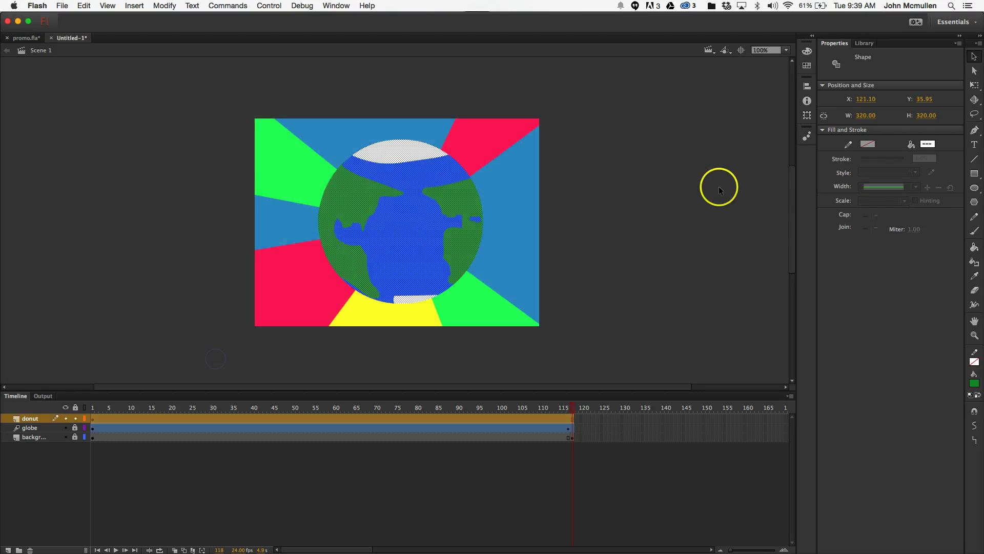
pyautogui.click(927, 144)
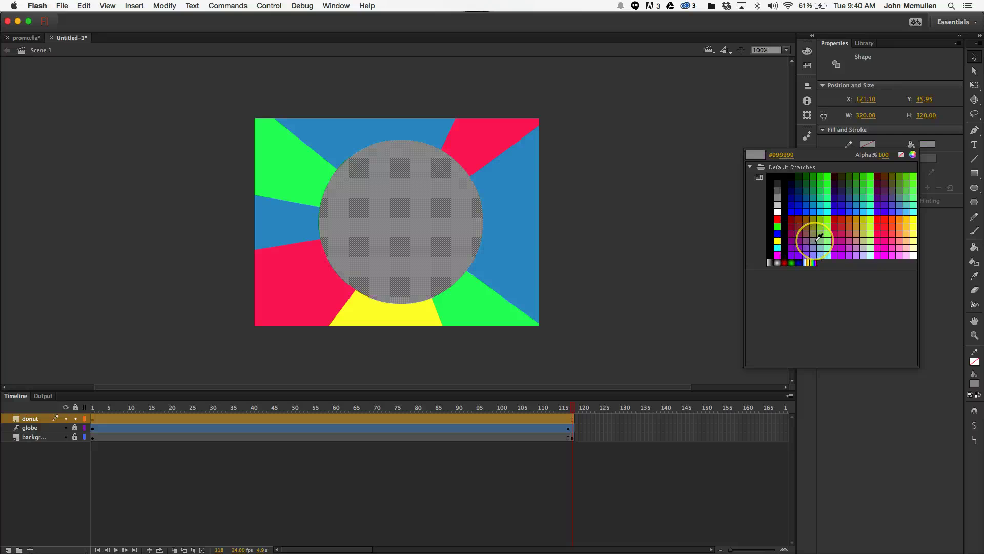
pyautogui.click(814, 227)
pyautogui.click(641, 202)
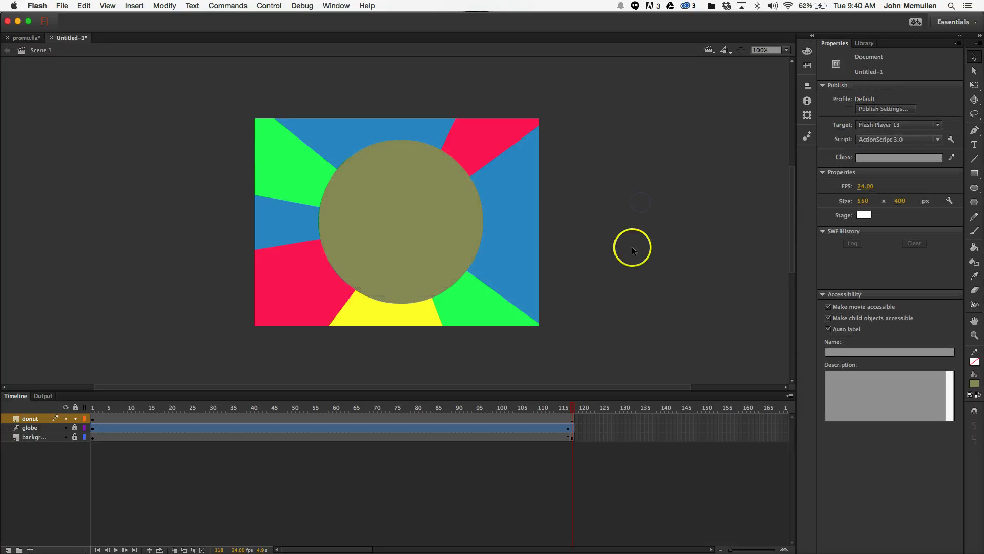
pyautogui.click(472, 229)
pyautogui.click(656, 224)
pyautogui.click(455, 239)
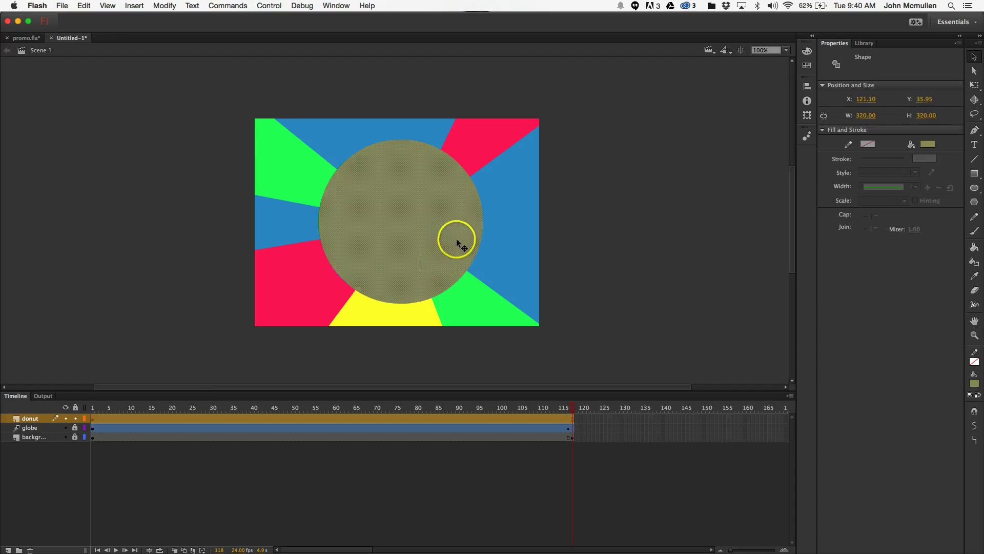
pyautogui.click(573, 266)
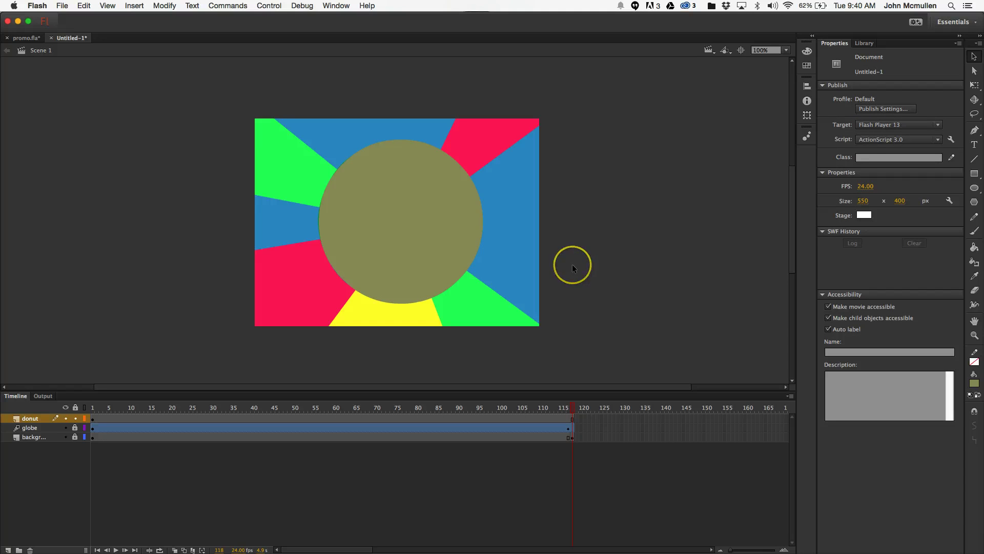
# Draw a bright green circle without a stroke, about 170 × 170 px, beside the olive disc on the donut layer
pyautogui.press('o')
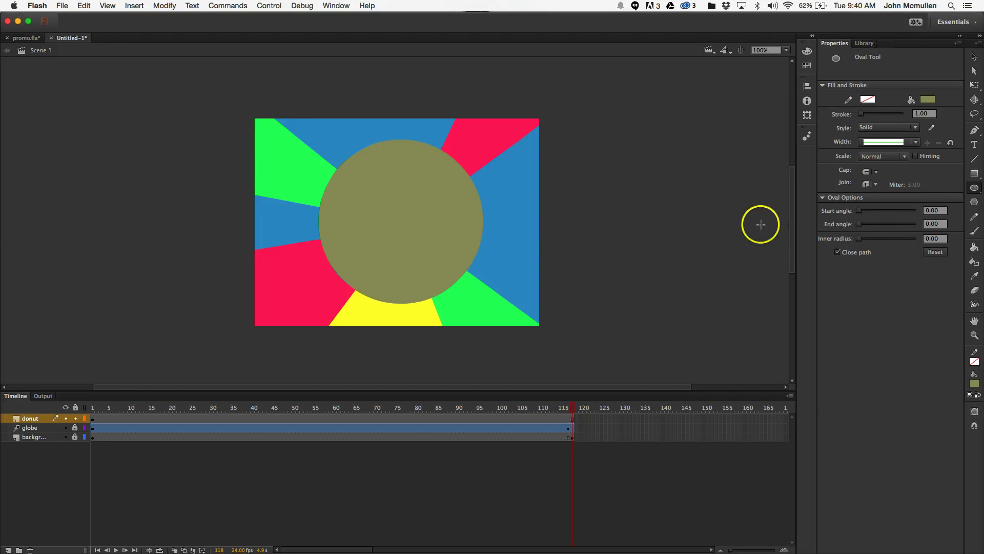
pyautogui.click(930, 101)
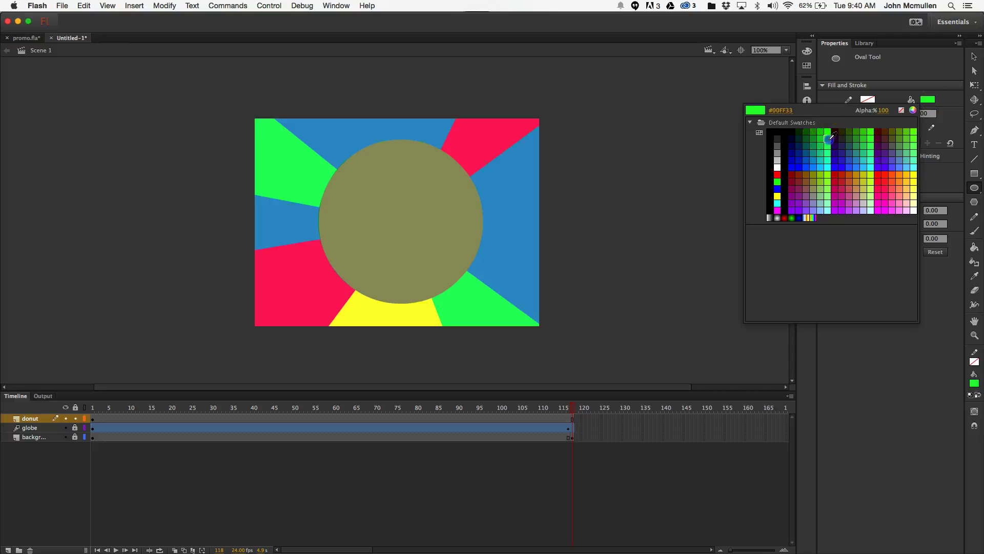
pyautogui.click(819, 142)
pyautogui.moveTo(566, 218); pyautogui.dragTo(611, 245)
pyautogui.press('v')
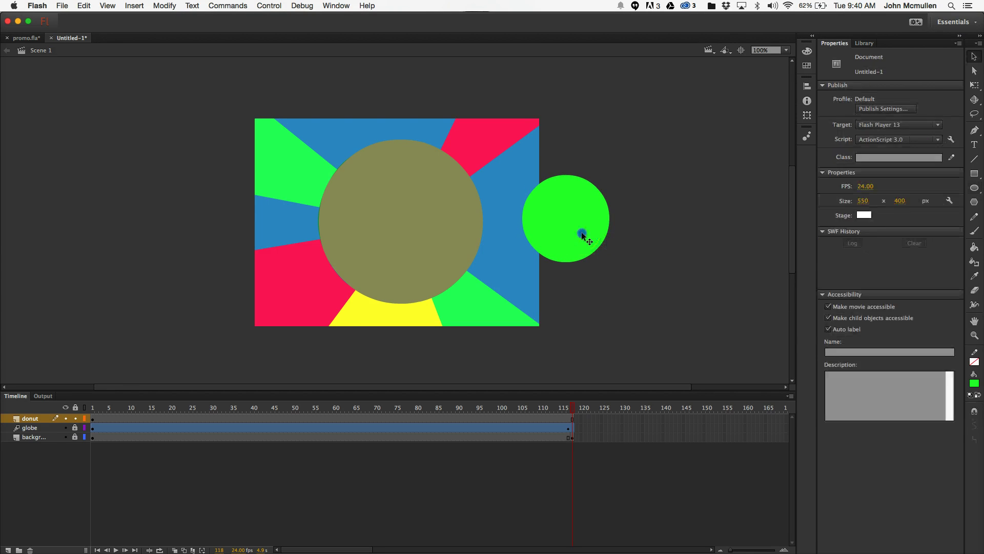
# Check that the green circle and olive disc select separately, and move the green circle onto the disc's centre
pyautogui.click(581, 232)
pyautogui.click(456, 241)
pyautogui.click(579, 227)
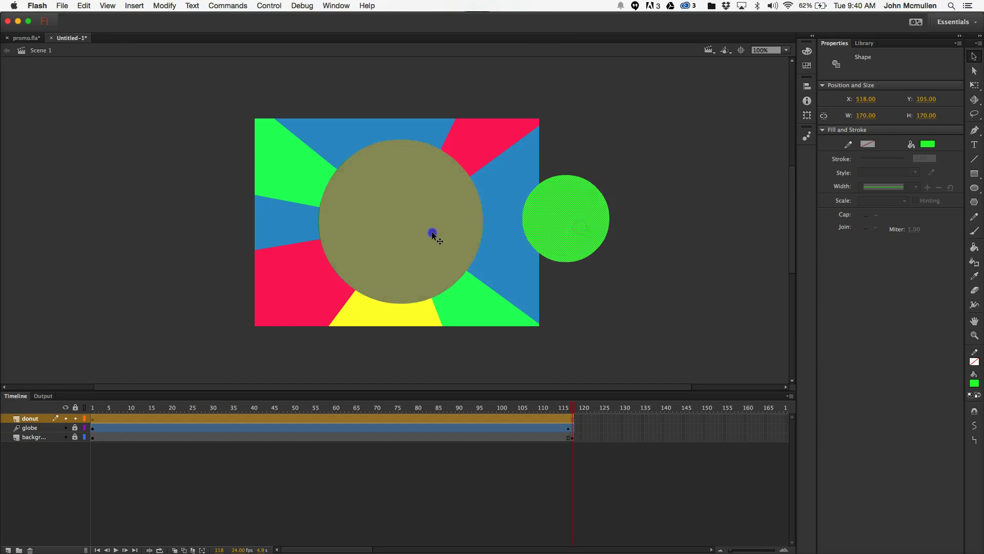
pyautogui.click(432, 232)
pyautogui.click(564, 222)
pyautogui.click(432, 228)
pyautogui.click(564, 227)
pyautogui.moveTo(576, 235); pyautogui.dragTo(415, 243)
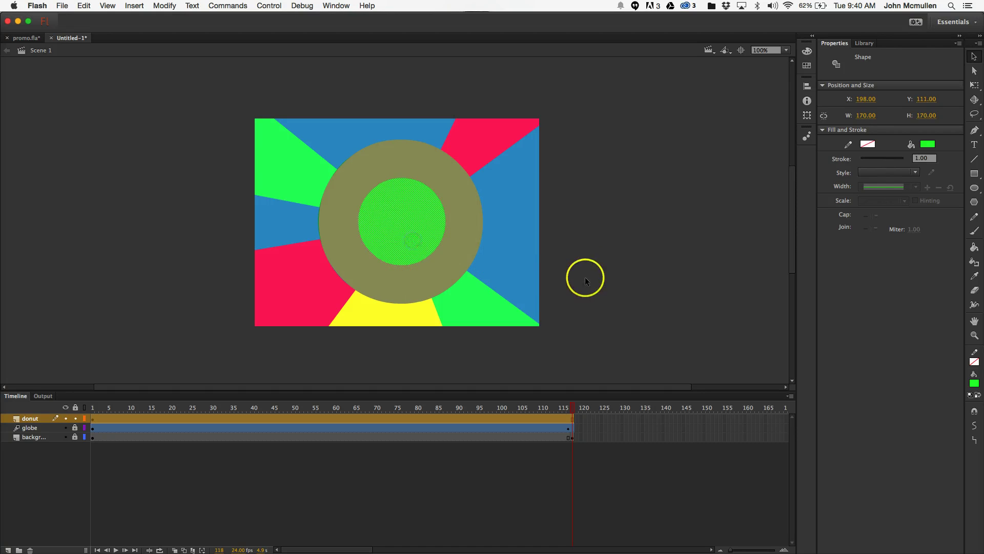
# Delete the green circle to cut a round hole through the middle of the olive disc
pyautogui.click(631, 236)
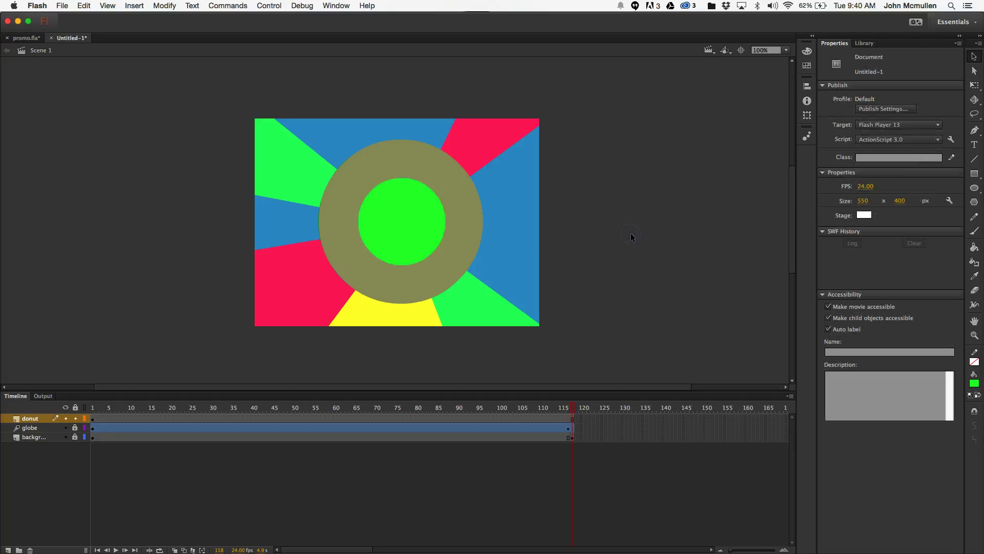
pyautogui.click(419, 233)
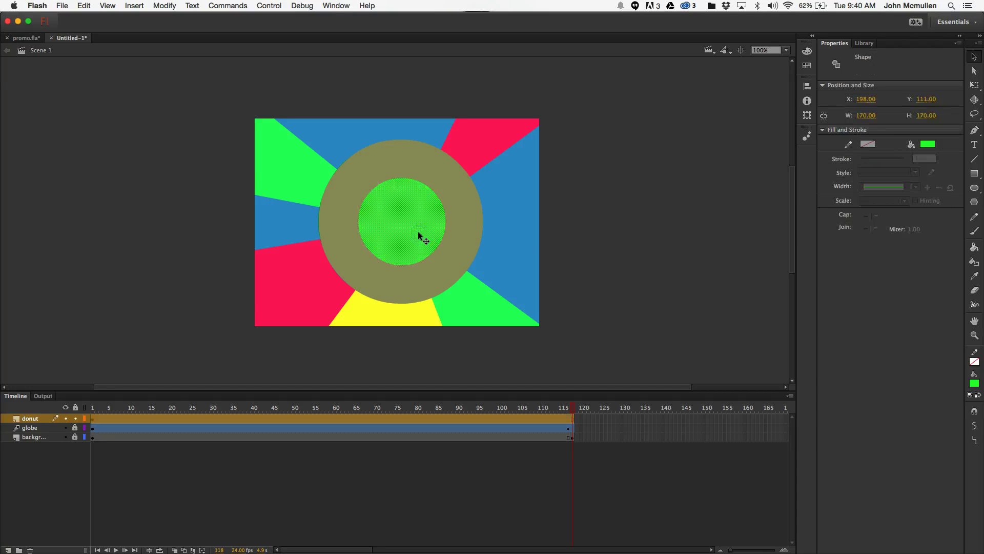
pyautogui.press('Delete')
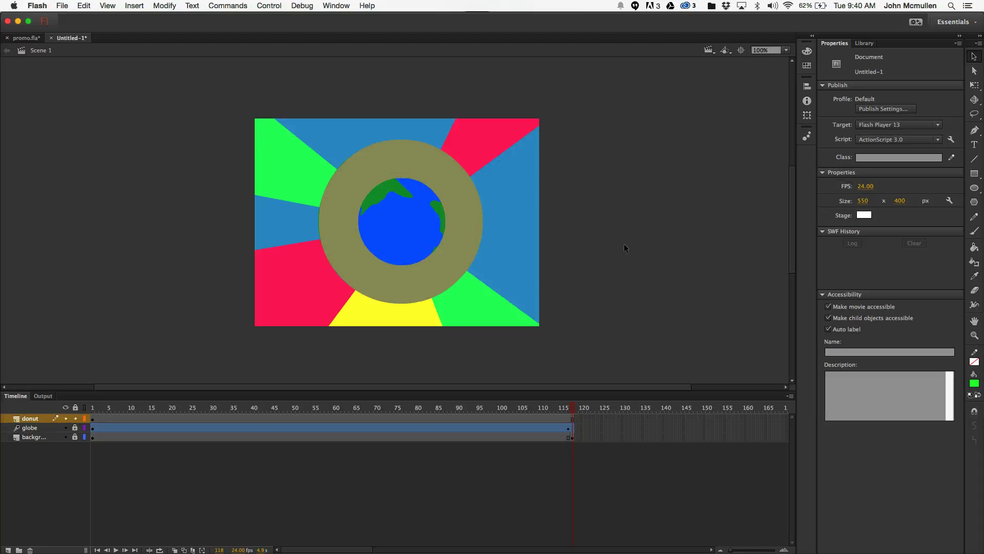
# Lasso an irregular ring about 262 × 248 px around the donut's hole and fill it pink as icing
pyautogui.press('l')
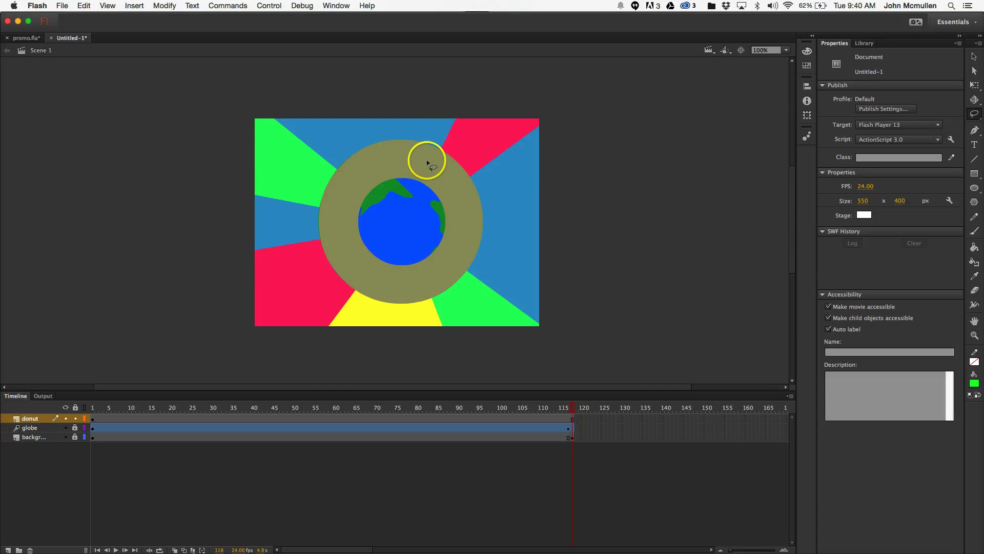
pyautogui.moveTo(426, 156); pyautogui.dragTo(455, 177)
pyautogui.moveTo(426, 157); pyautogui.dragTo(426, 156)
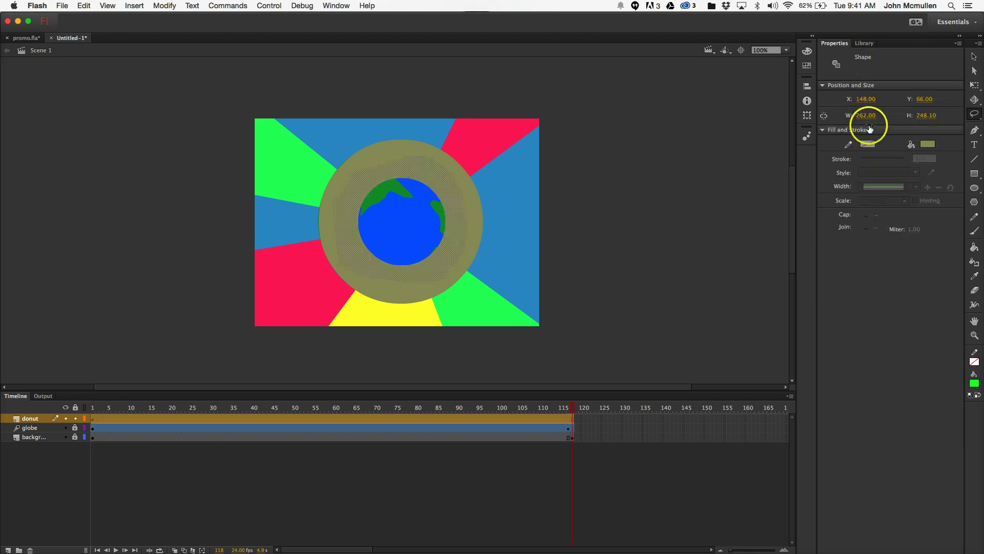
pyautogui.click(929, 145)
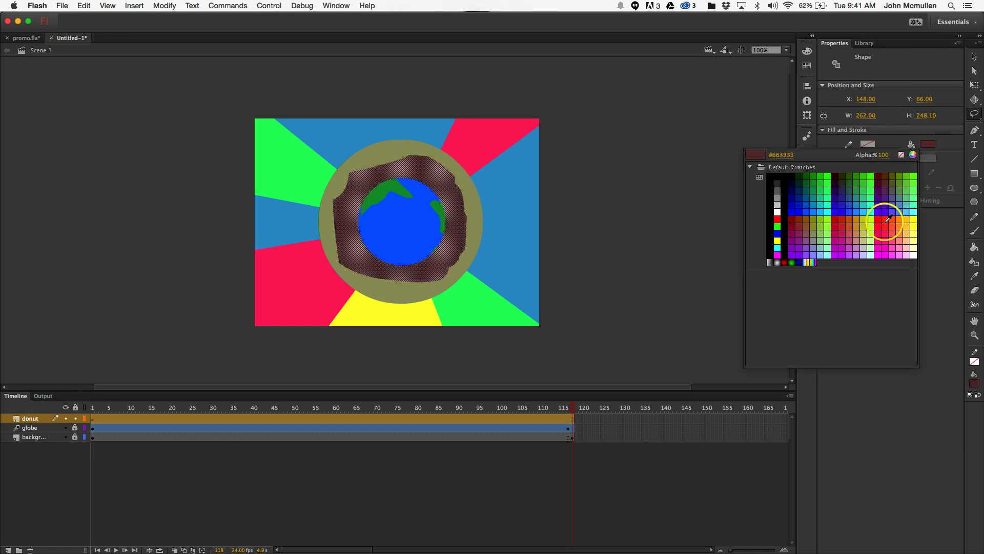
pyautogui.click(902, 251)
pyautogui.click(606, 228)
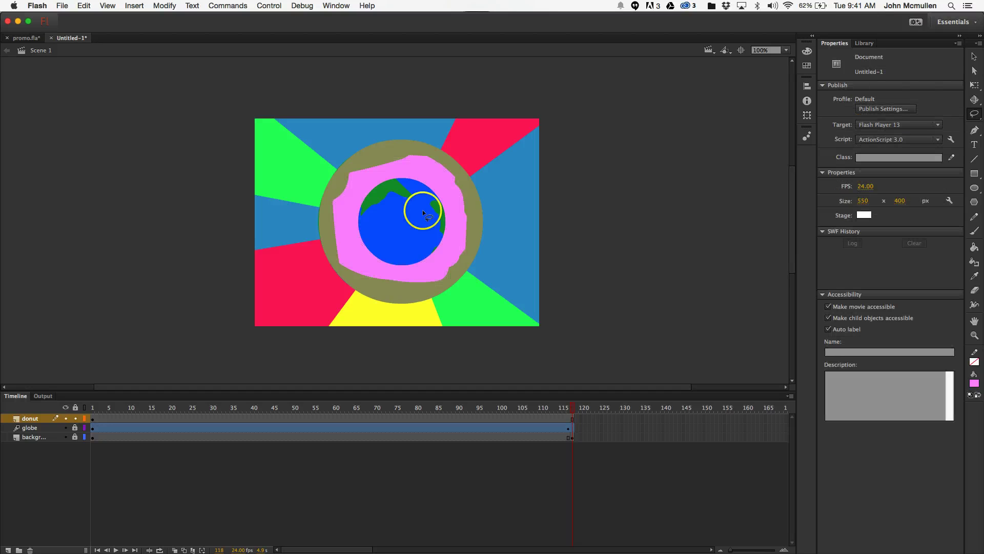
# Reshape the pink icing by bending its left, upper and lower outer edges outward into rounder curves
pyautogui.press('v')
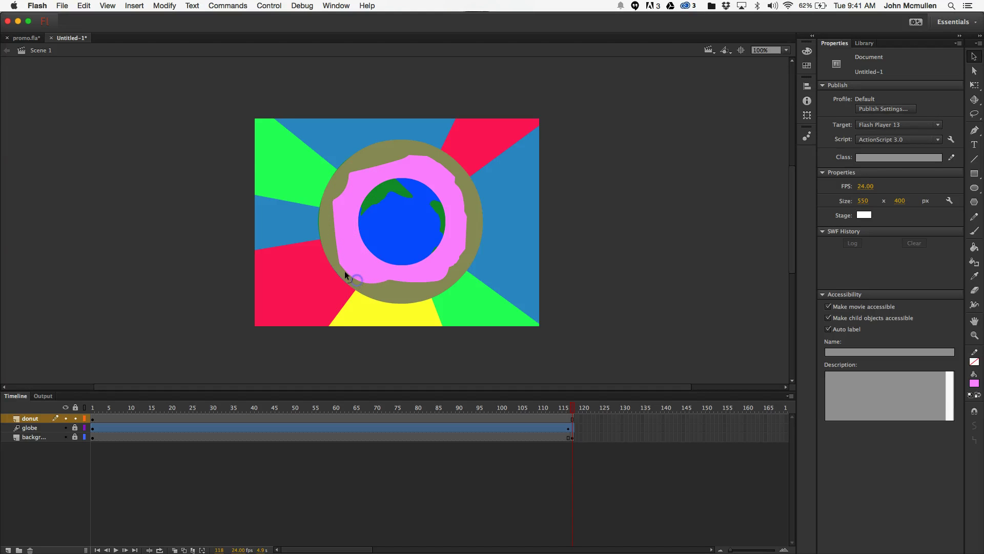
pyautogui.click(331, 237)
pyautogui.moveTo(340, 176); pyautogui.dragTo(342, 194)
pyautogui.click(335, 188)
pyautogui.moveTo(394, 163); pyautogui.dragTo(391, 149)
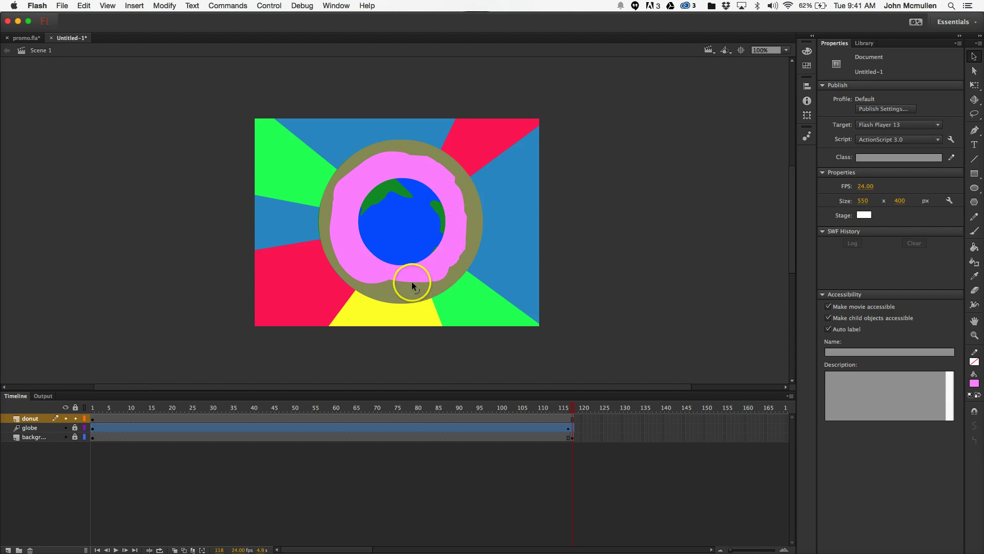
pyautogui.moveTo(412, 289)
pyautogui.mouseDown()
pyautogui.moveTo(378, 281)
pyautogui.moveTo(402, 294)
pyautogui.mouseUp()
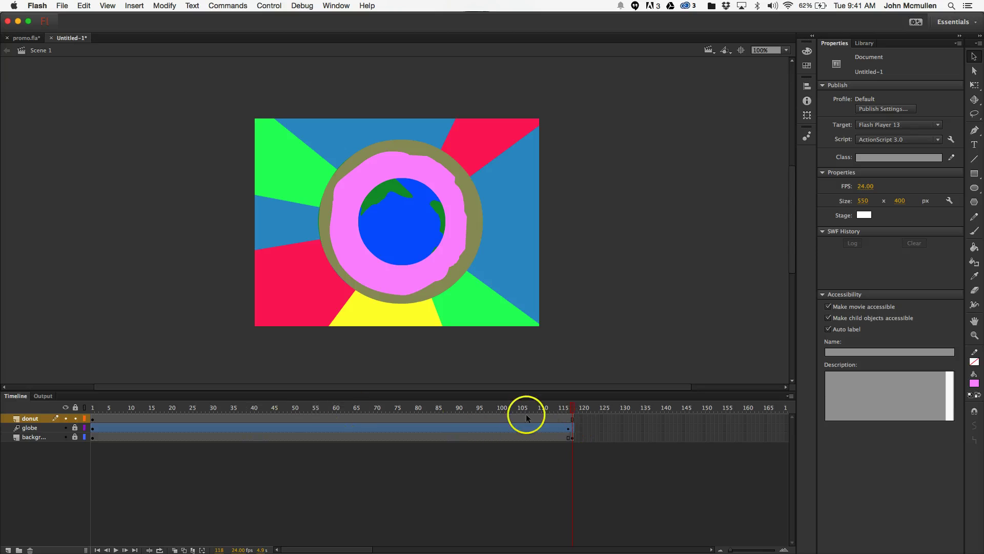
# Insert a keyframe at frame 117 on the donut layer
pyautogui.moveTo(572, 408)
pyautogui.mouseDown()
pyautogui.moveTo(462, 408)
pyautogui.moveTo(582, 408)
pyautogui.moveTo(566, 410)
pyautogui.mouseUp()
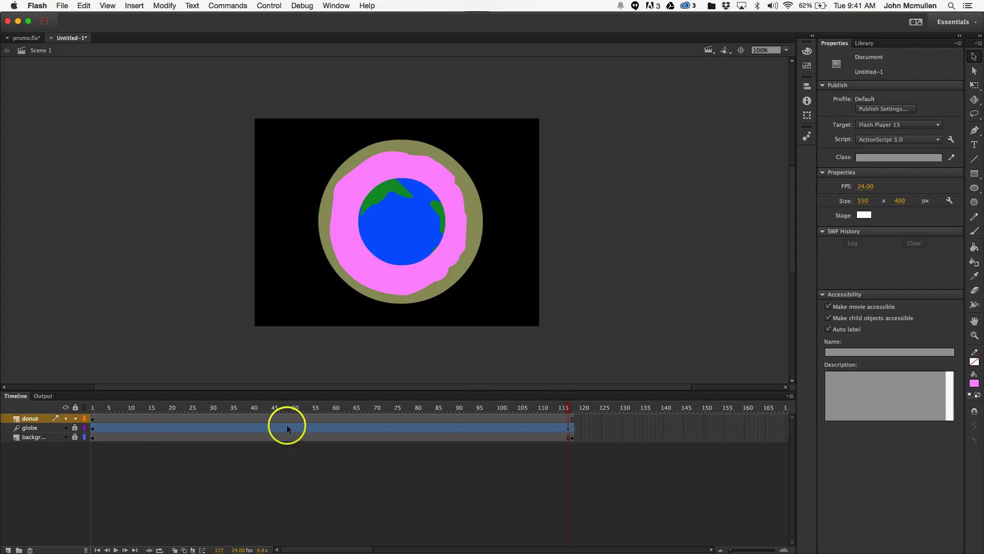
pyautogui.click(567, 417)
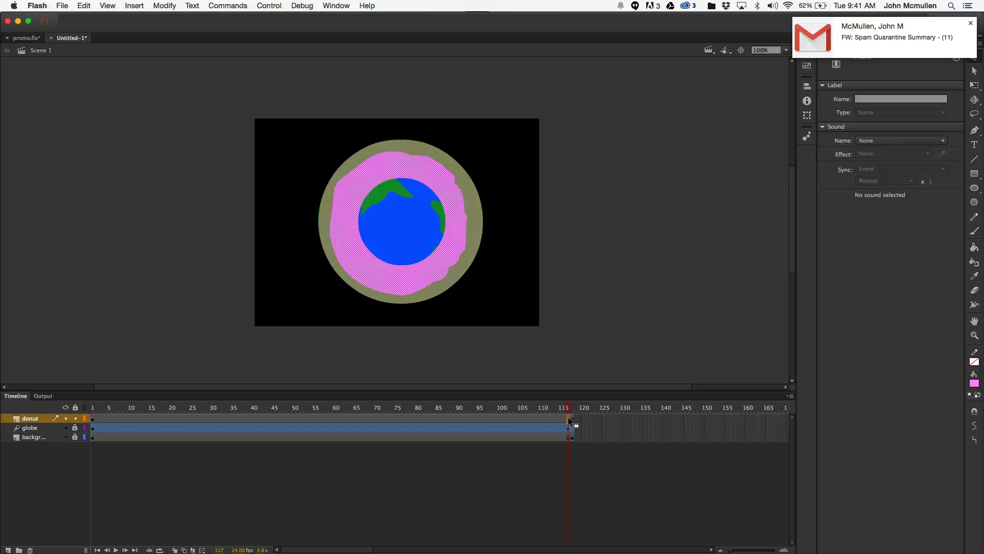
pyautogui.rightClick(568, 417)
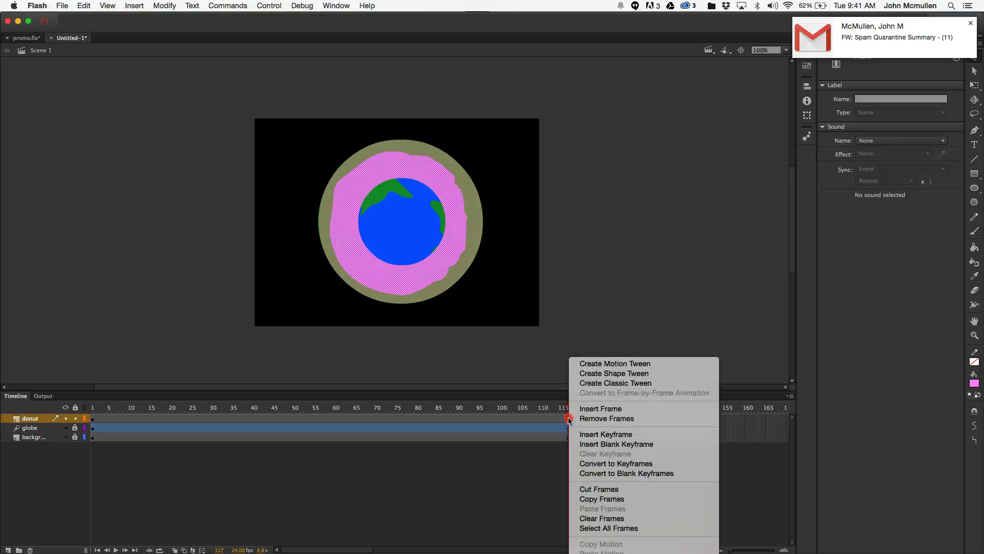
pyautogui.click(592, 437)
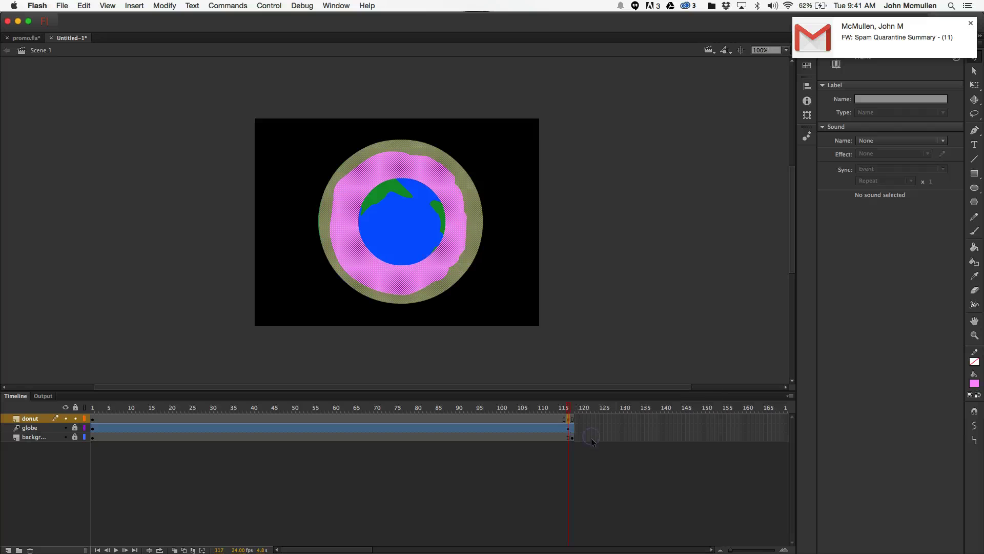
# Place the donut layer's keyframe at frame 118 and delete the donut artwork from the frames before it
pyautogui.click(571, 417)
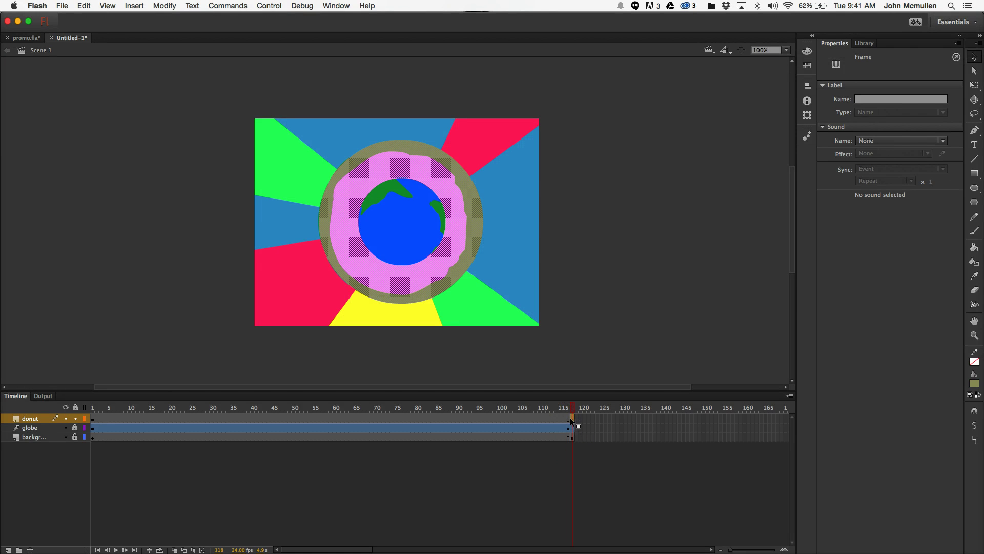
pyautogui.moveTo(570, 417); pyautogui.dragTo(572, 421)
pyautogui.click(568, 419)
pyautogui.click(511, 418)
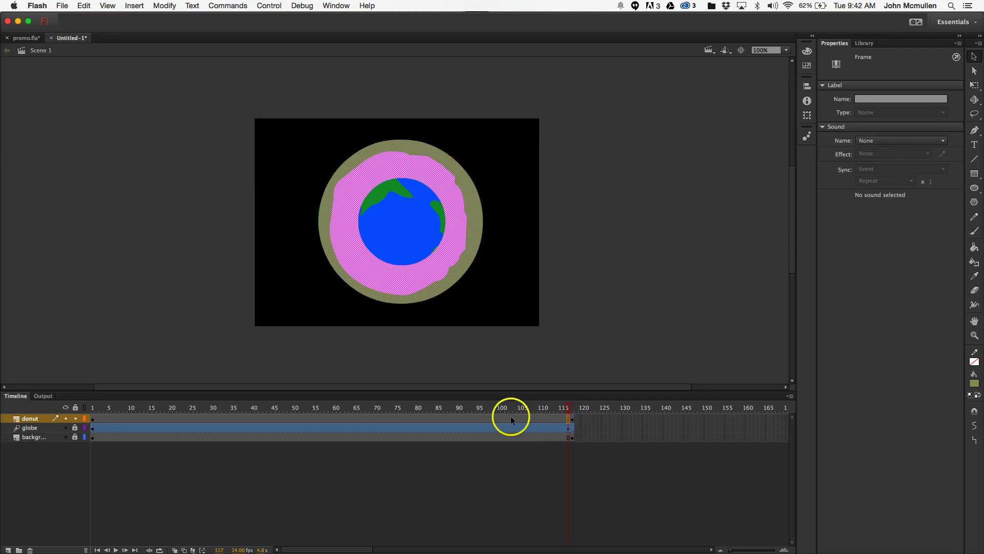
pyautogui.click(434, 419)
pyautogui.press('Delete')
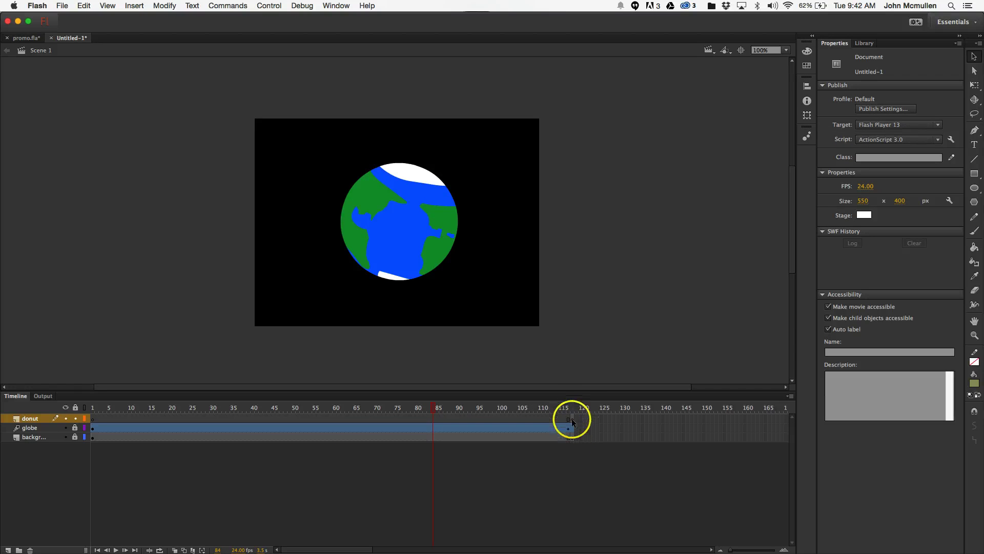
# Remove frame 118 from the globe layer's motion tween and scrub the timeline to check the change from globe to donut
pyautogui.moveTo(567, 406)
pyautogui.mouseDown()
pyautogui.moveTo(555, 404)
pyautogui.moveTo(572, 406)
pyautogui.mouseUp()
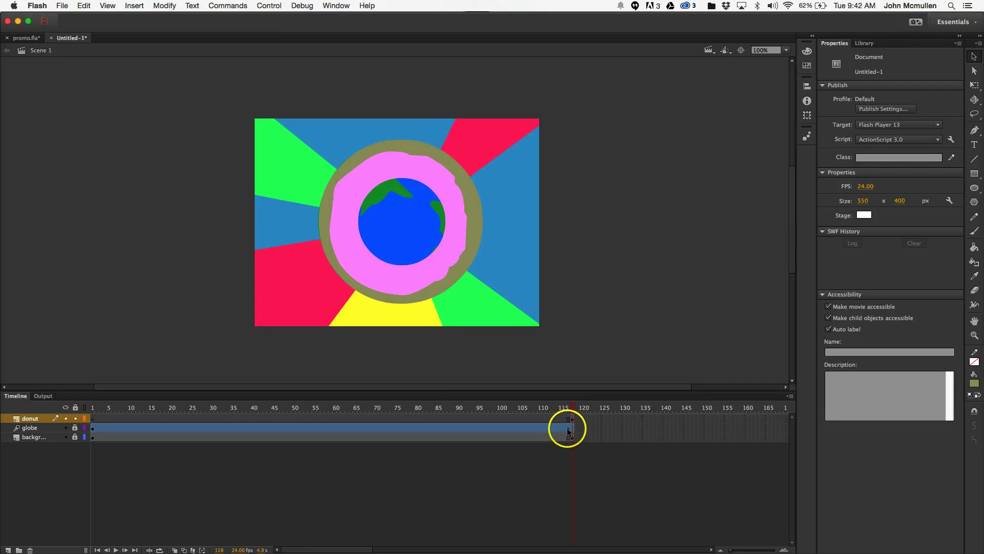
pyautogui.click(573, 428)
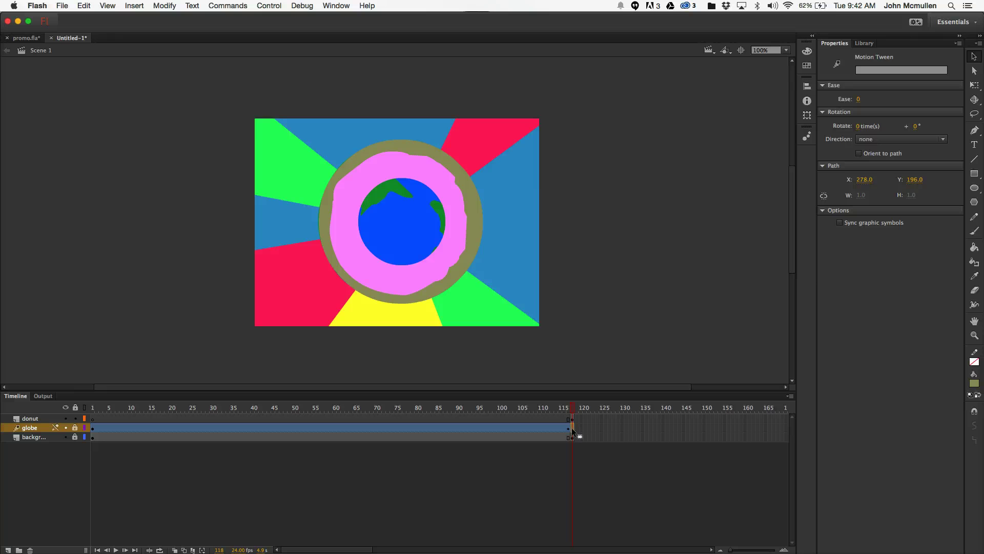
pyautogui.rightClick(571, 428)
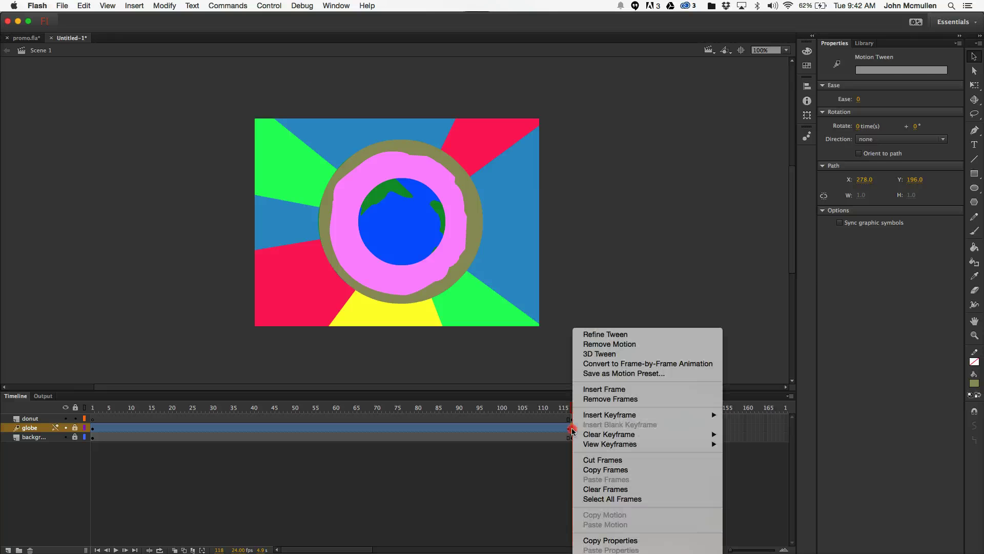
pyautogui.click(596, 399)
pyautogui.moveTo(569, 409); pyautogui.dragTo(347, 408)
pyautogui.moveTo(218, 408); pyautogui.dragTo(600, 423)
# Switch to promo.fla and scrub from about frame 100 to frame 141 to examine the earth, donut and shop scene changes
pyautogui.click(26, 37)
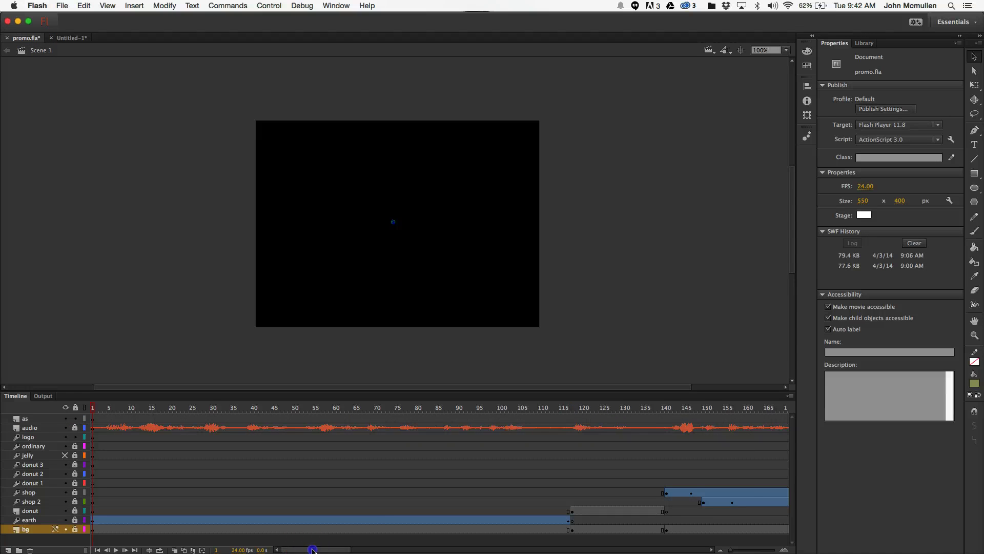
pyautogui.moveTo(307, 550); pyautogui.dragTo(336, 550)
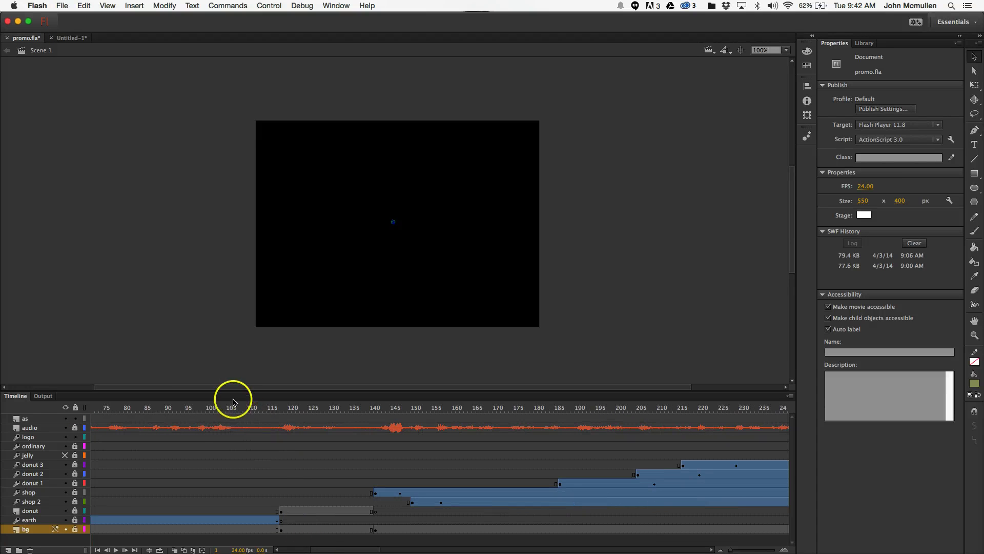
pyautogui.click(208, 408)
pyautogui.moveTo(215, 410); pyautogui.dragTo(287, 412)
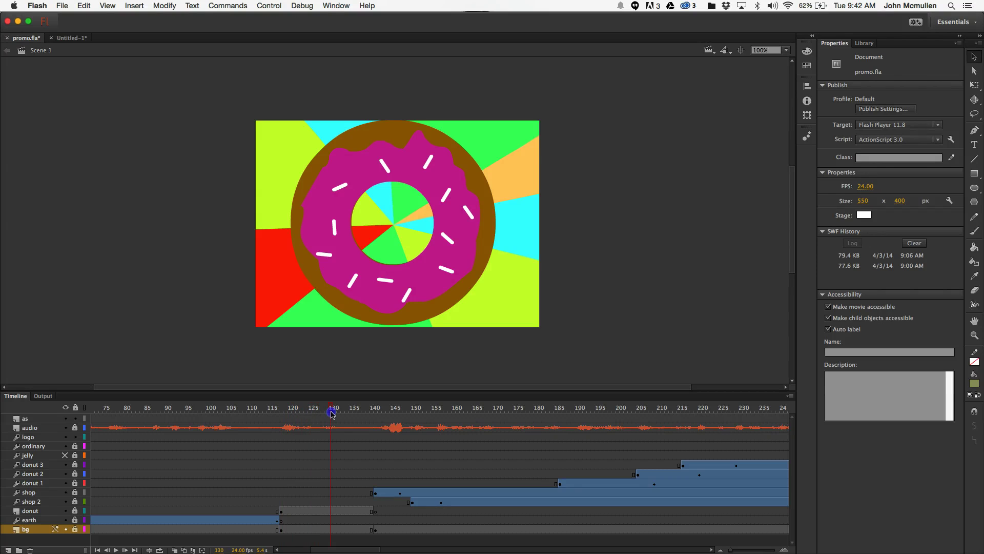
pyautogui.click(360, 412)
pyautogui.moveTo(373, 415); pyautogui.dragTo(376, 414)
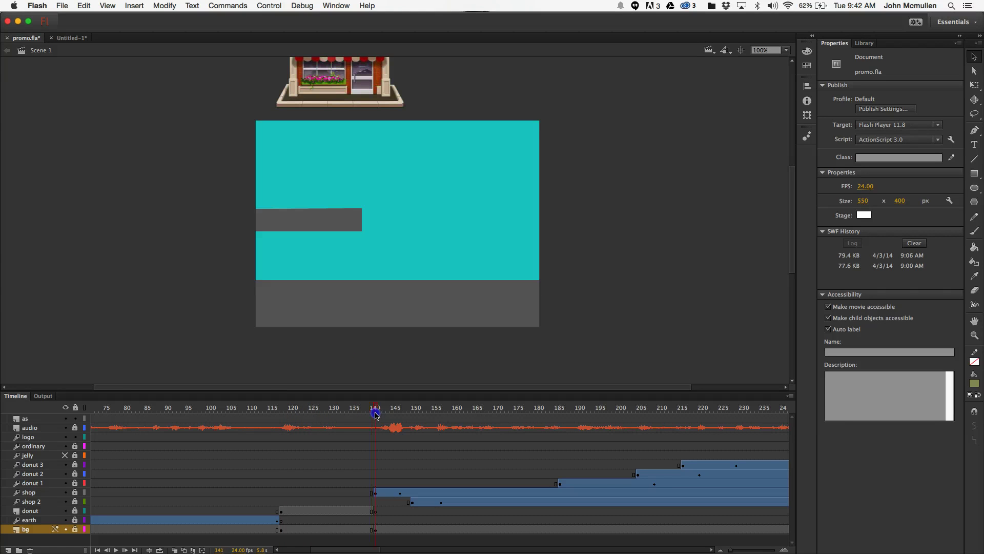
pyautogui.hscroll(8, 354, 541)
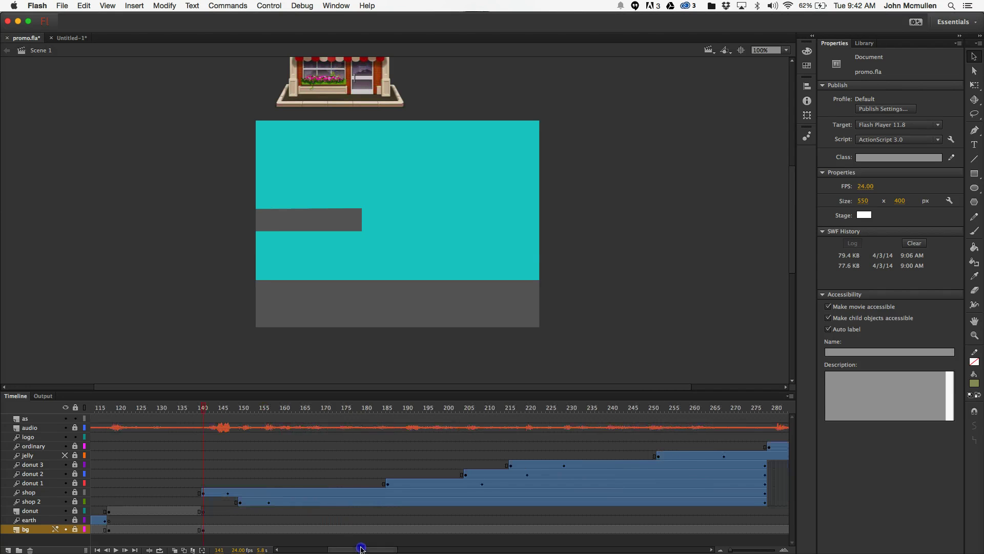
# Preview the shop symbol in the library and scrub from frame 141 to about 245 to examine the shop and donut tweens
pyautogui.click(864, 43)
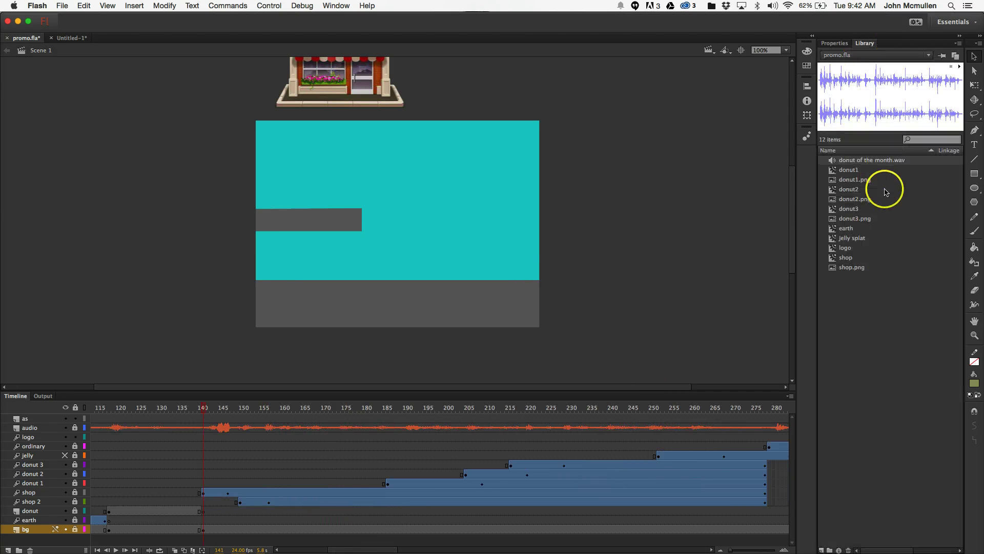
pyautogui.click(851, 258)
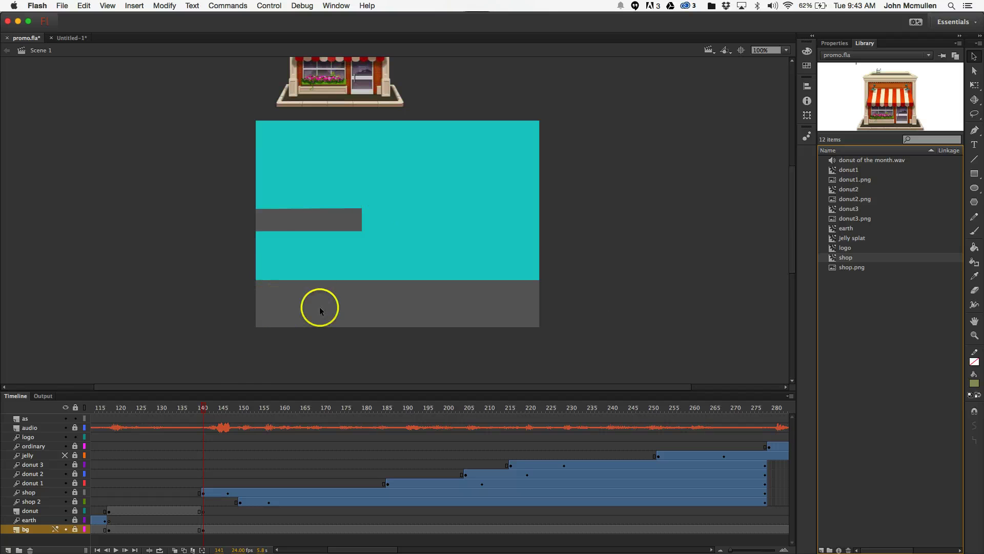
pyautogui.moveTo(203, 408); pyautogui.dragTo(594, 425)
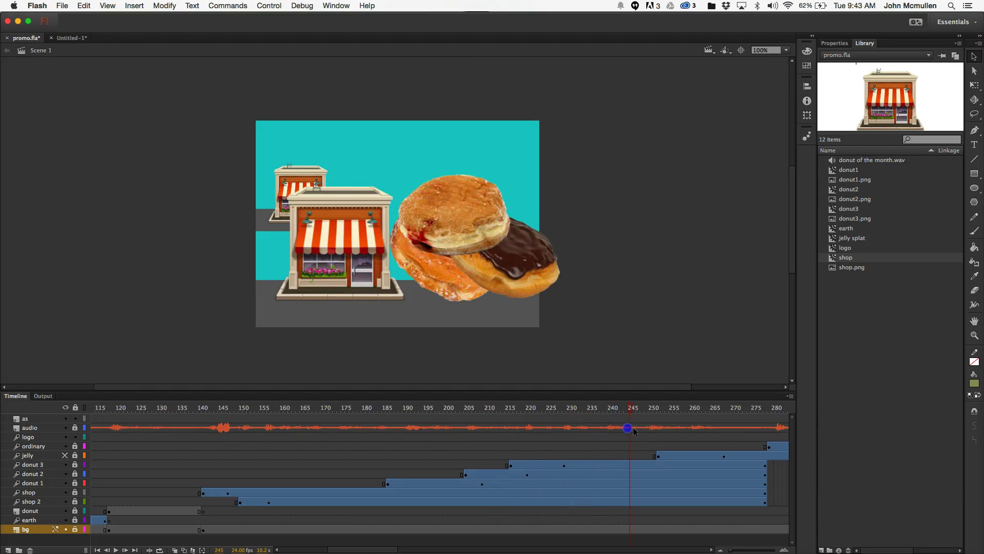
# Make the hidden jelly layer visible and scrub up to about frame 270 to examine the jelly splat's growth
pyautogui.moveTo(364, 549); pyautogui.dragTo(408, 551)
pyautogui.click(194, 412)
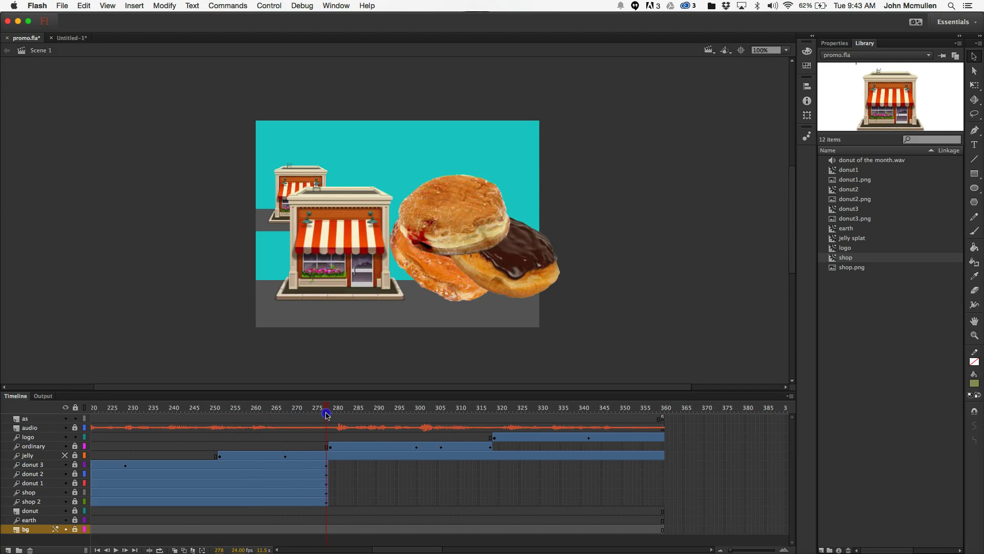
pyautogui.moveTo(327, 414); pyautogui.dragTo(282, 412)
pyautogui.click(26, 455)
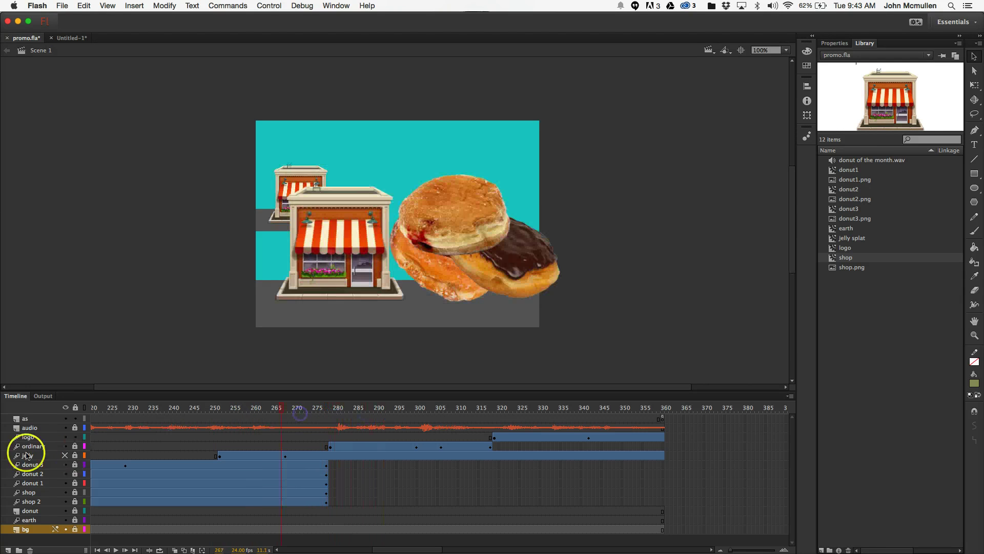
pyautogui.click(65, 455)
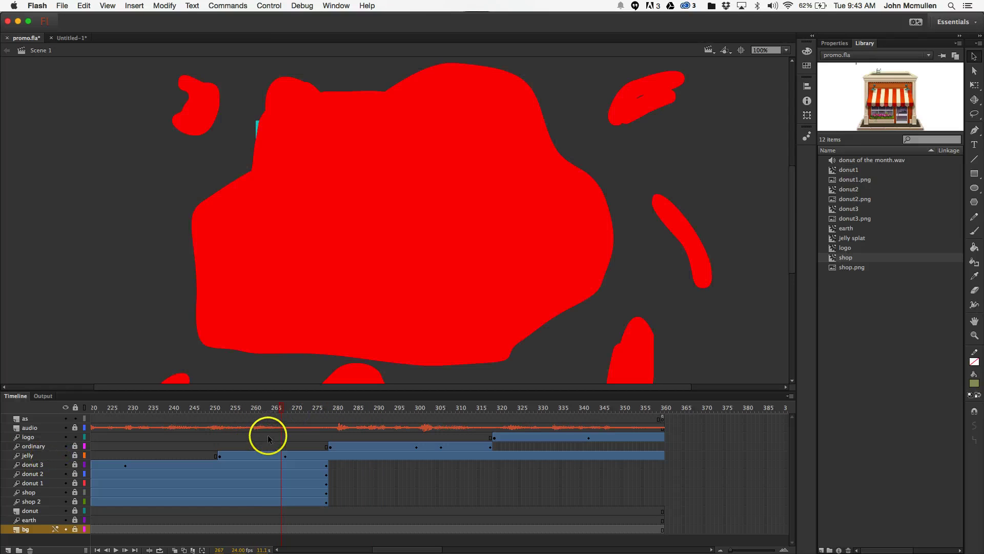
pyautogui.moveTo(233, 411); pyautogui.dragTo(286, 414)
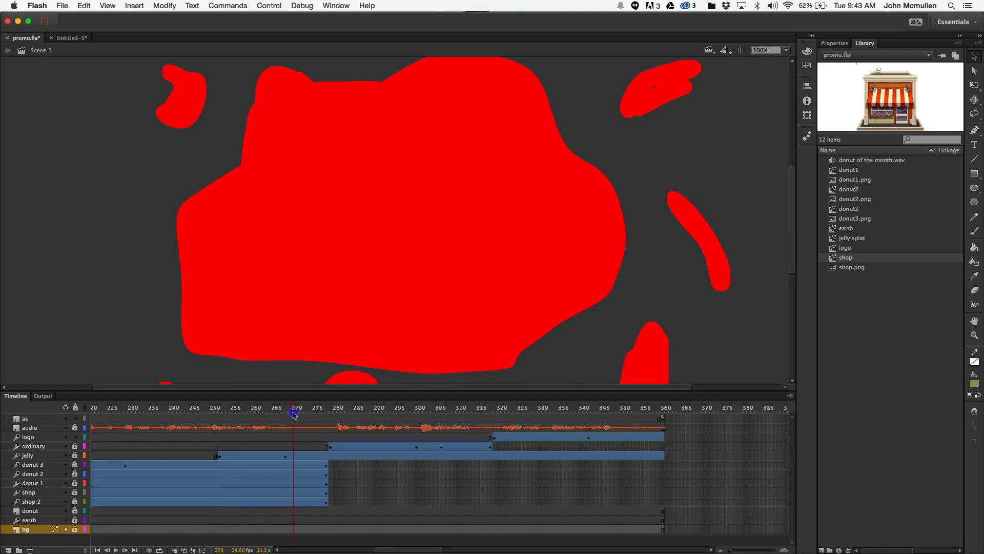